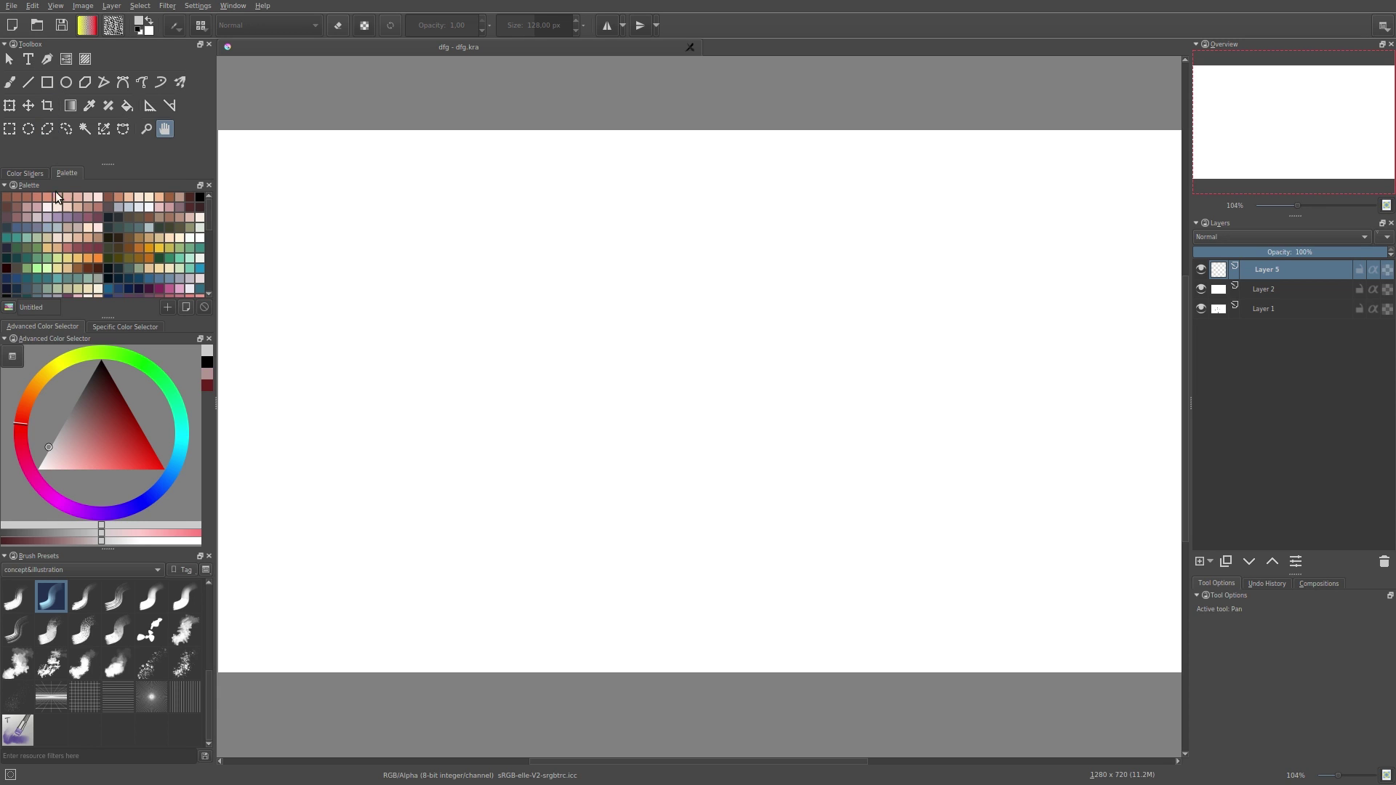
# Step: Activate the freehand brush tool, open the resource bundle manager and reposition its window with all active bundles selected
pyautogui.press('b')
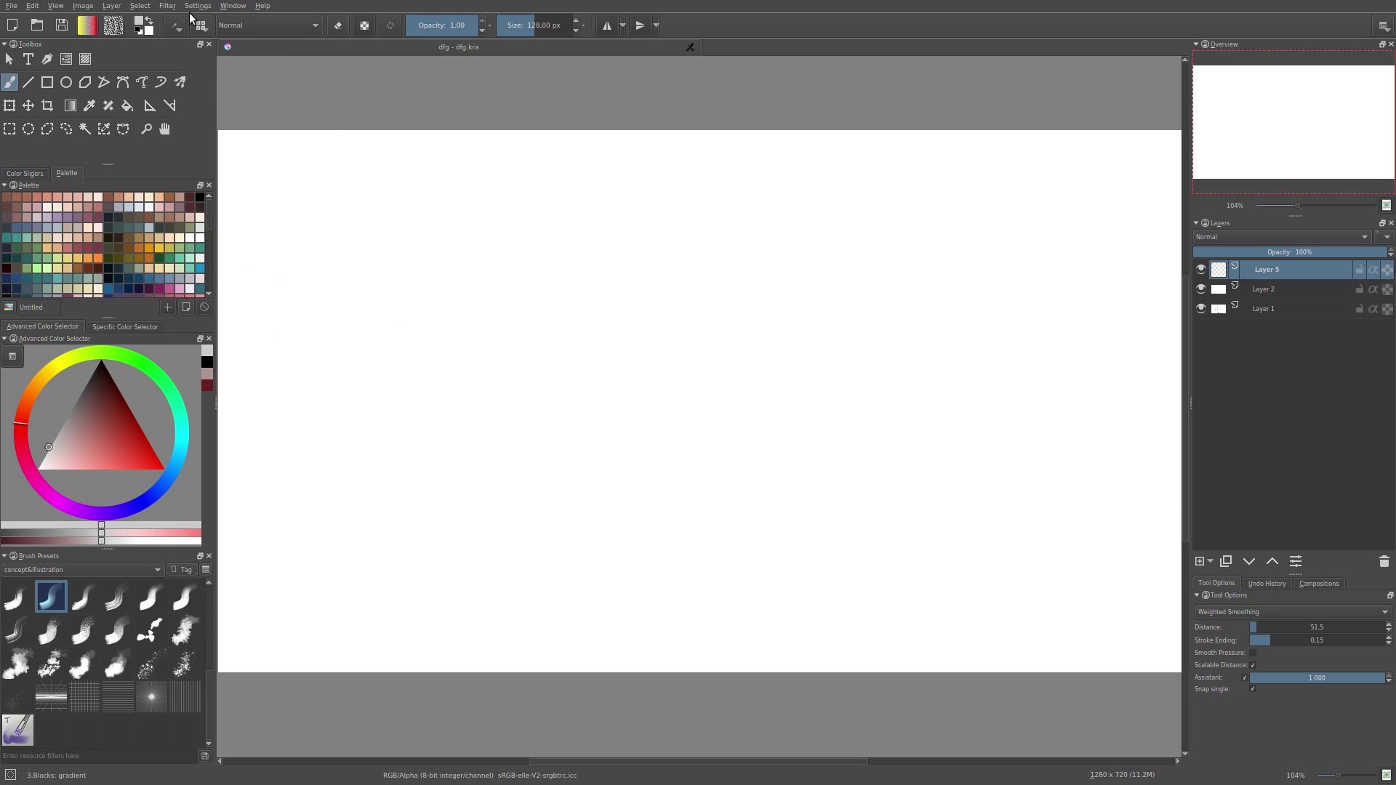
pyautogui.click(168, 7)
pyautogui.moveTo(143, 15)
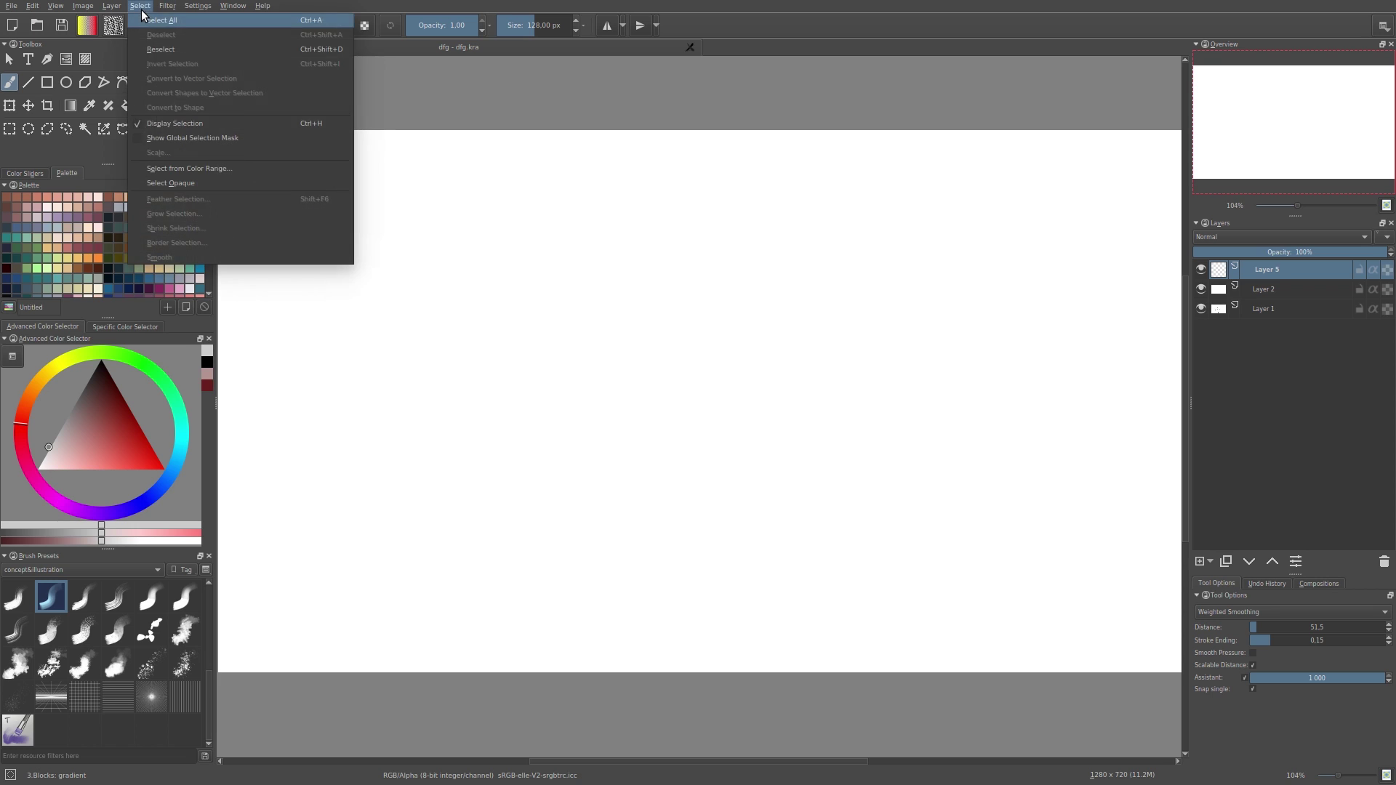
pyautogui.moveTo(198, 9)
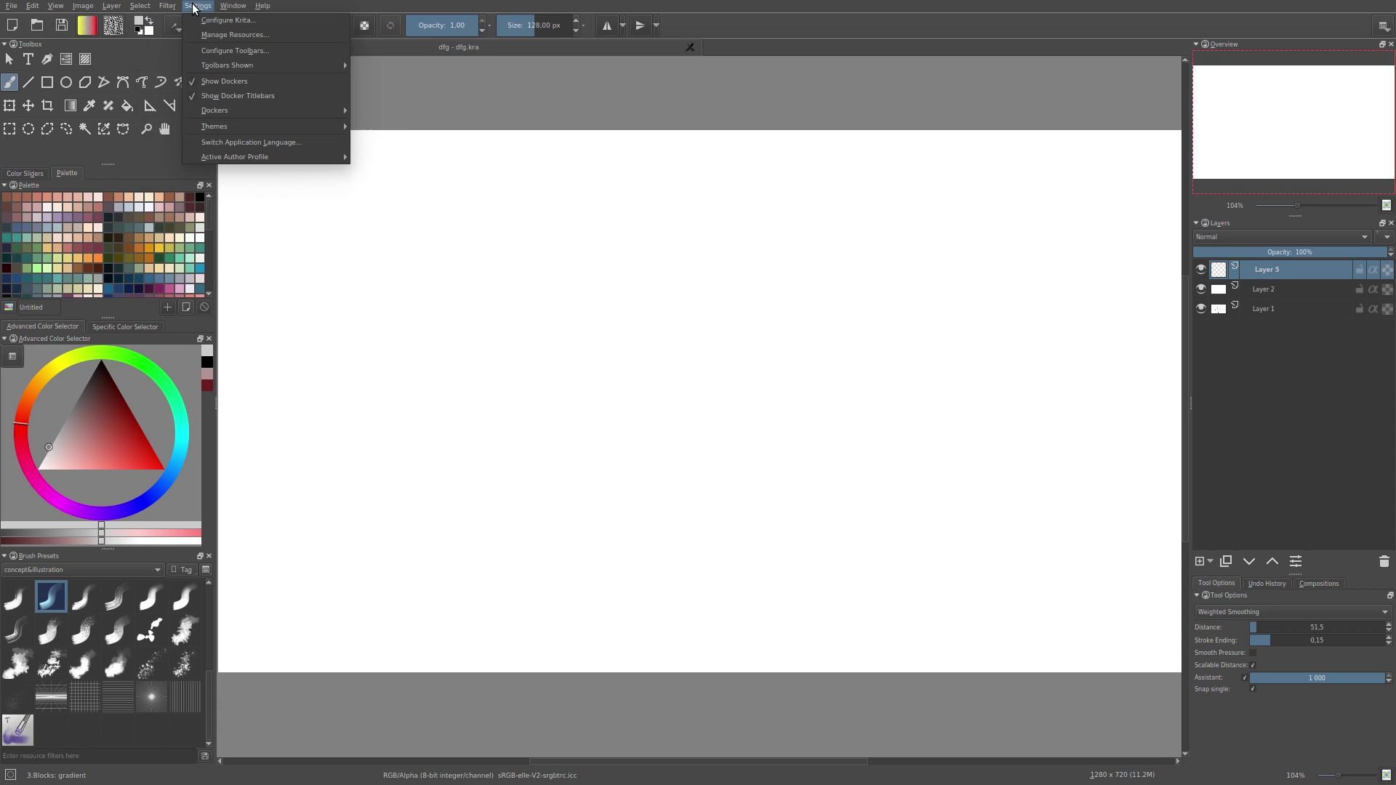
pyautogui.click(210, 36)
pyautogui.moveTo(570, 155); pyautogui.dragTo(596, 142)
pyautogui.hotkey('ctrl', 'a')
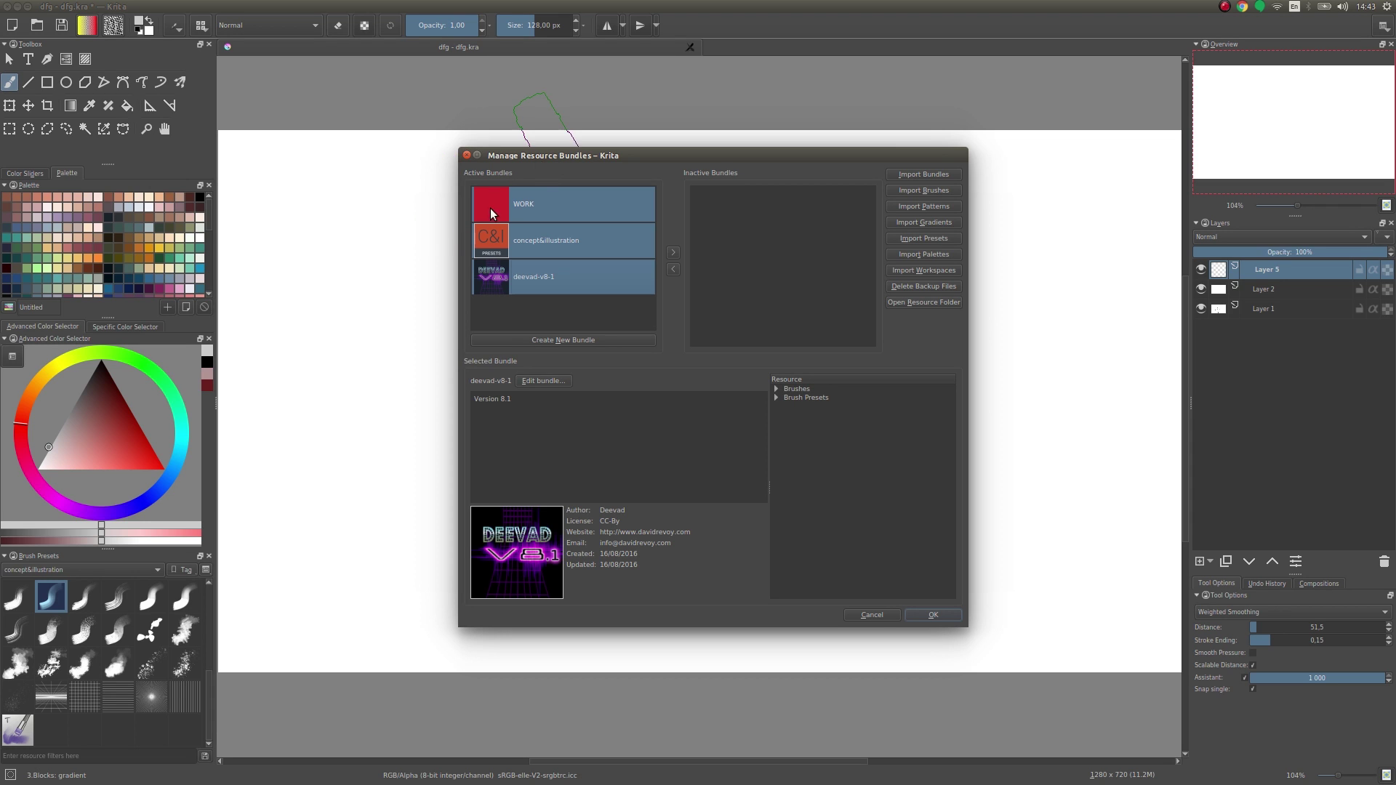
pyautogui.moveTo(623, 160); pyautogui.dragTo(591, 146)
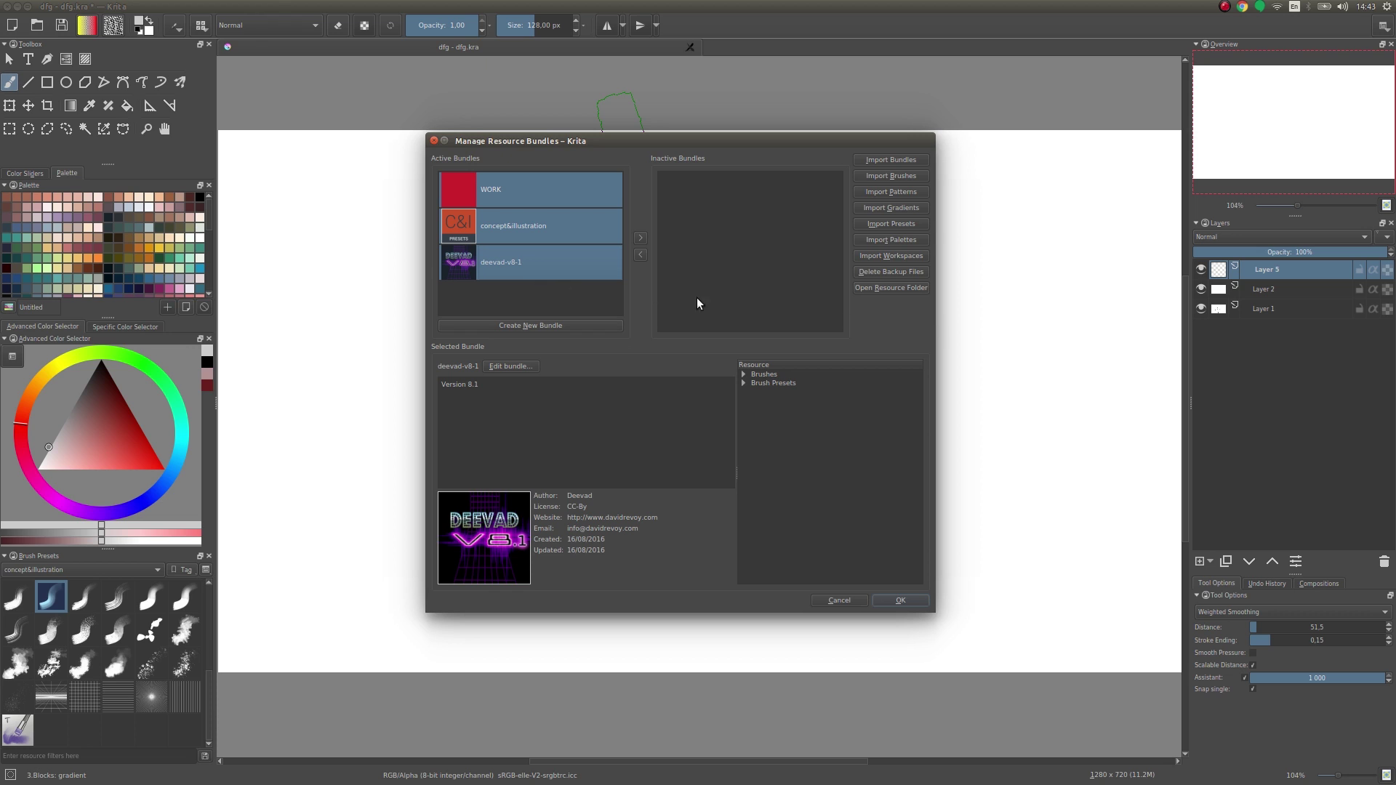
# Step: Import the file concept&illustration.bundle from the Downloads folder as a resource bundle
pyautogui.click(896, 161)
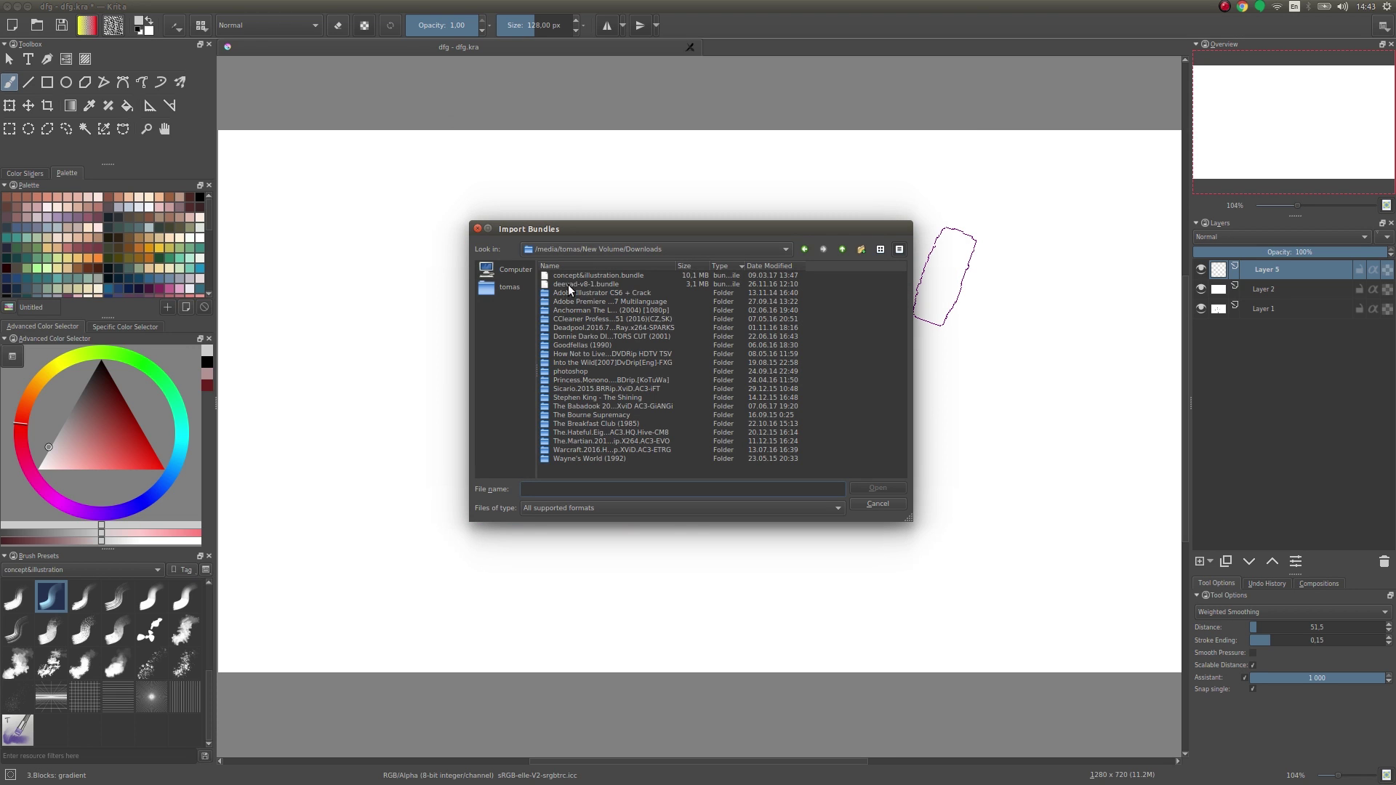
pyautogui.click(607, 277)
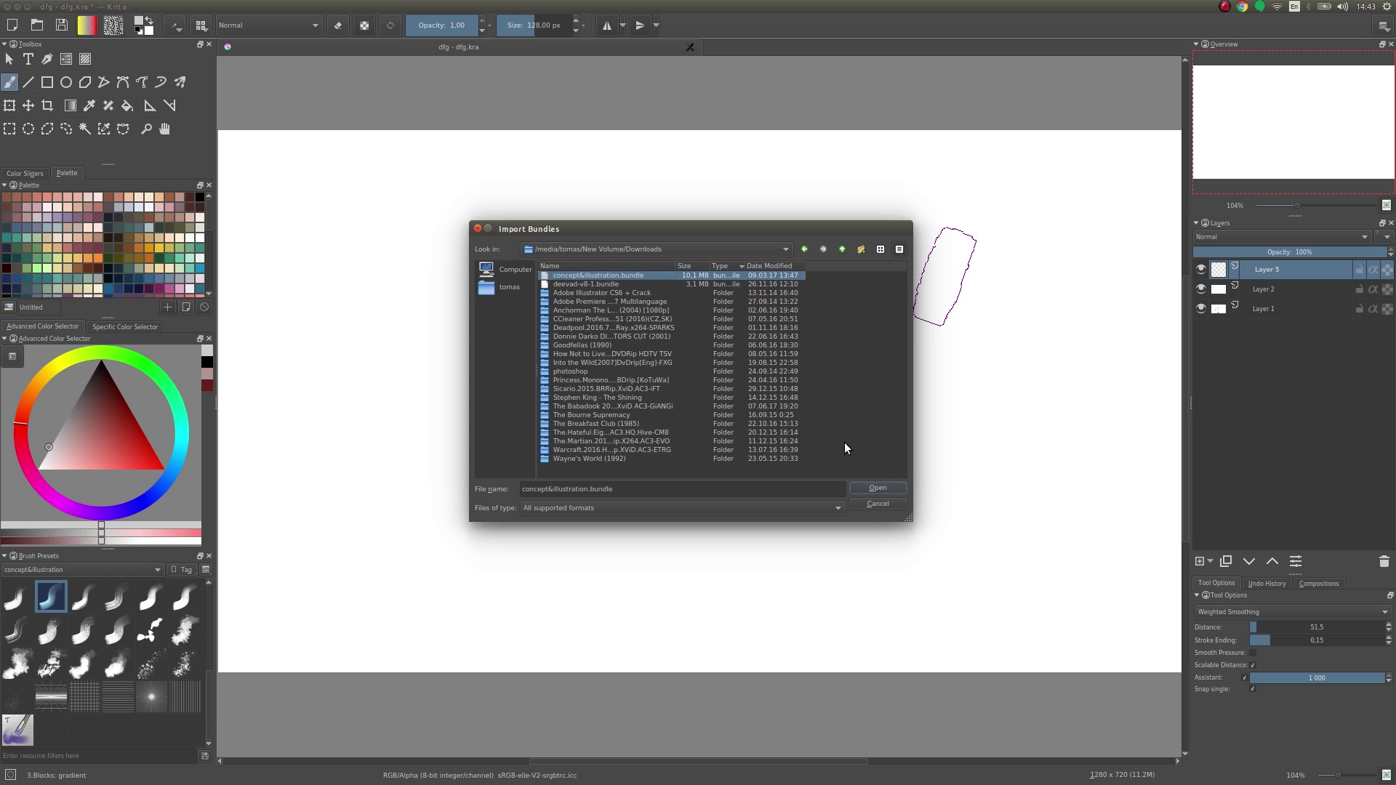
pyautogui.click(878, 489)
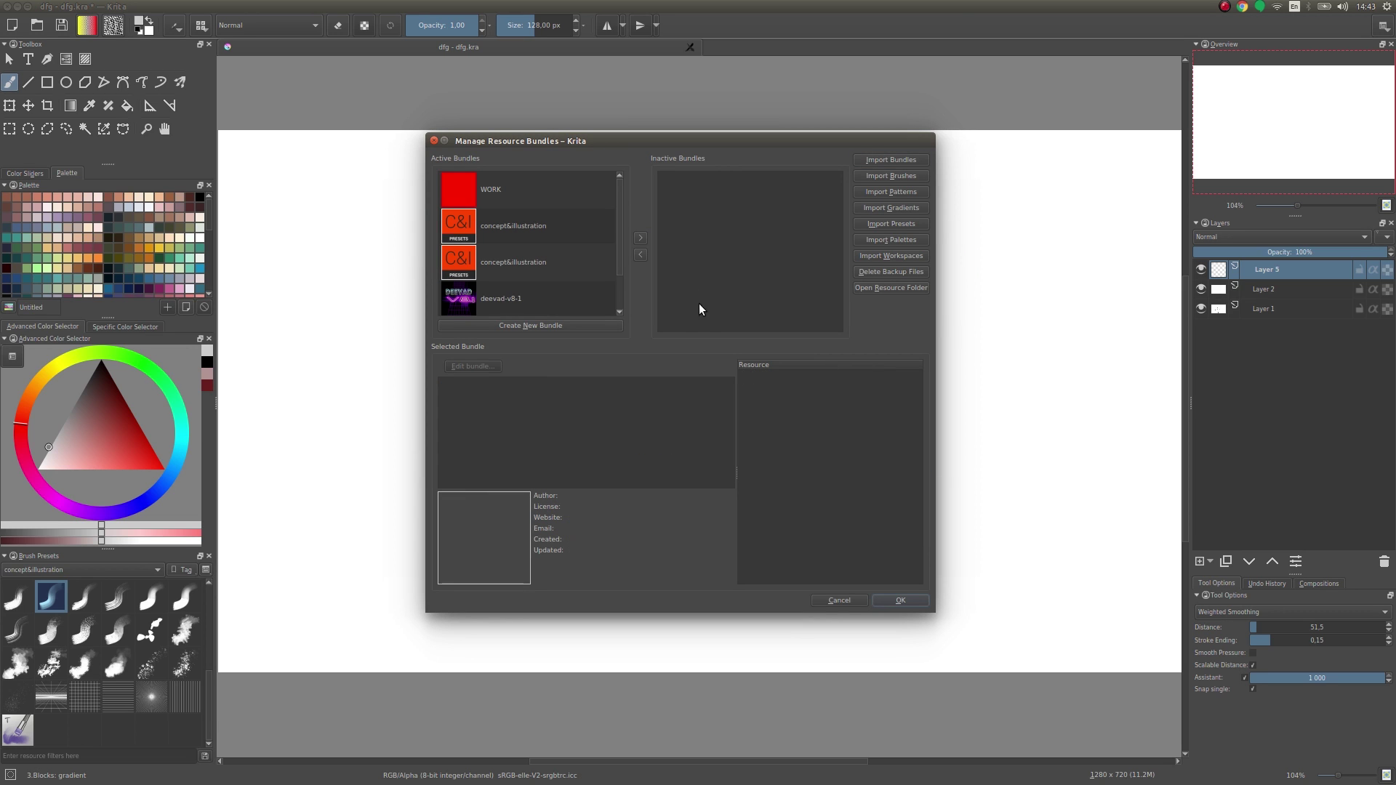
# Step: Deactivate the upper concept&illustration bundle and return it to the active bundles
pyautogui.scroll(-1, 614, 233)
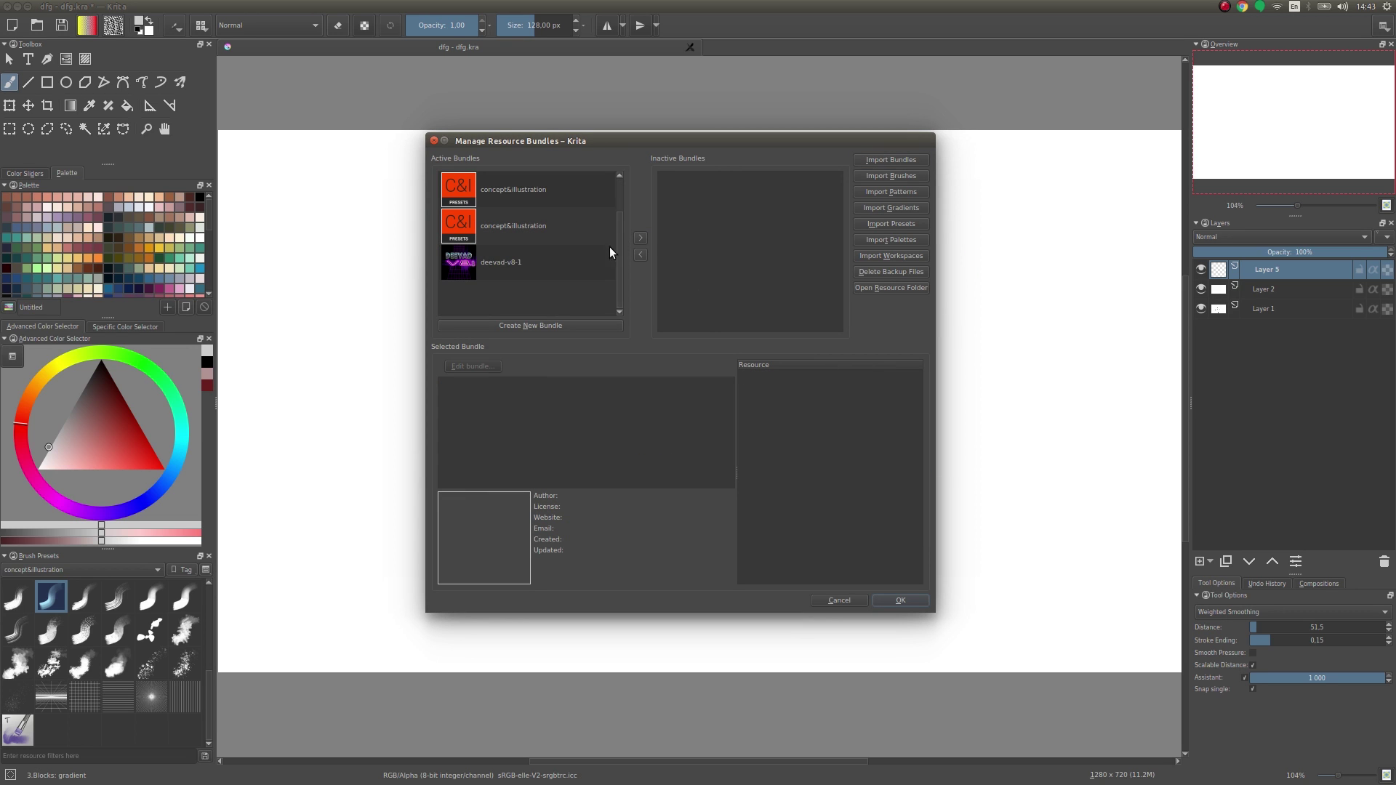
pyautogui.click(467, 191)
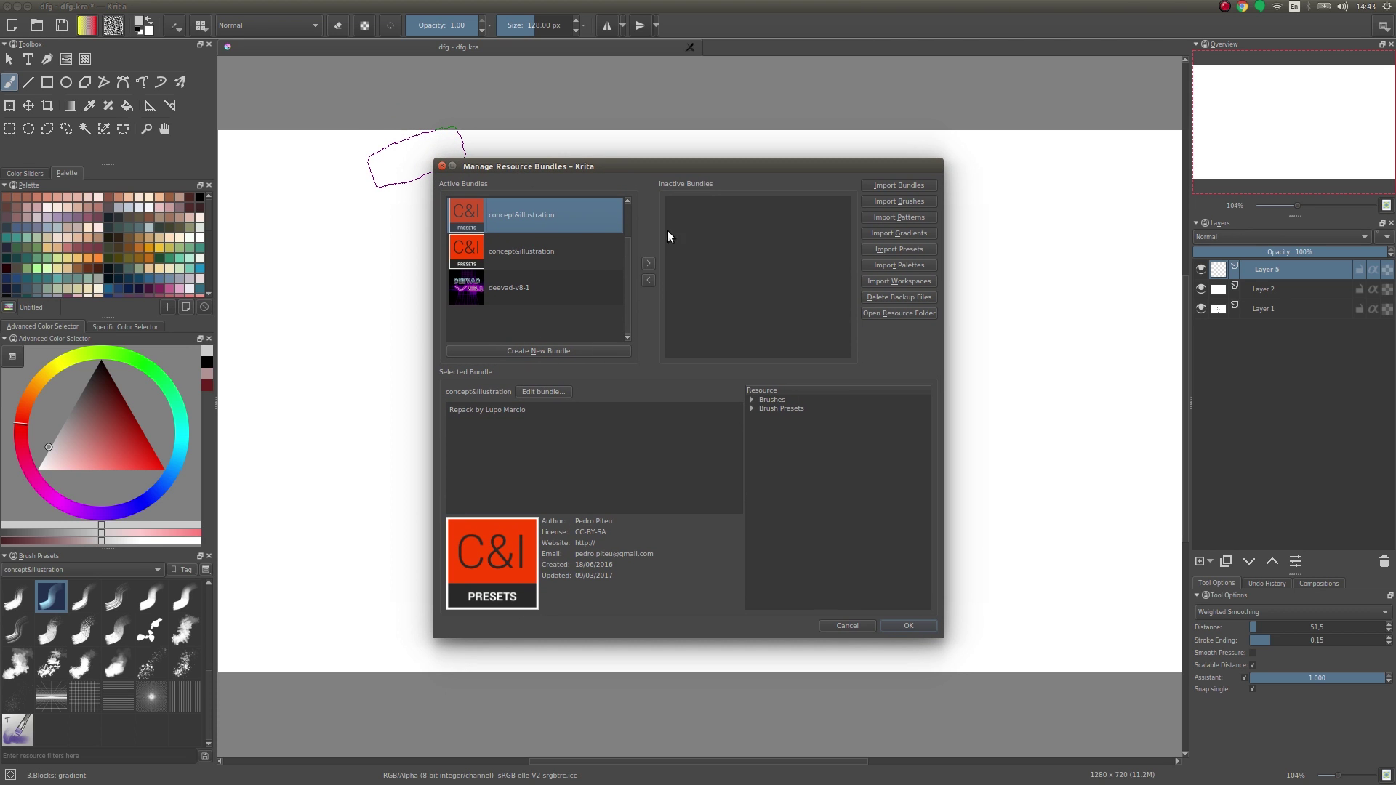
pyautogui.click(648, 262)
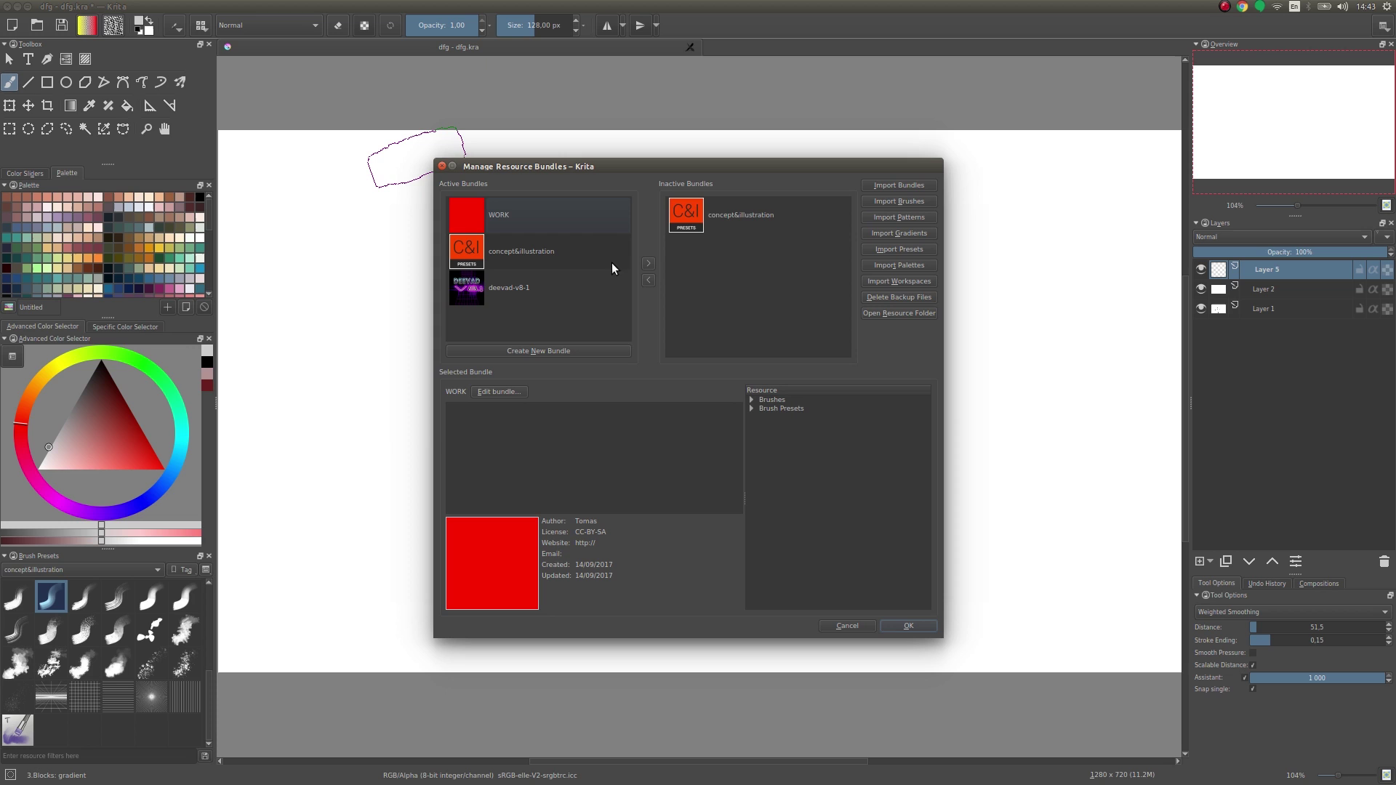
pyautogui.click(688, 223)
pyautogui.click(646, 280)
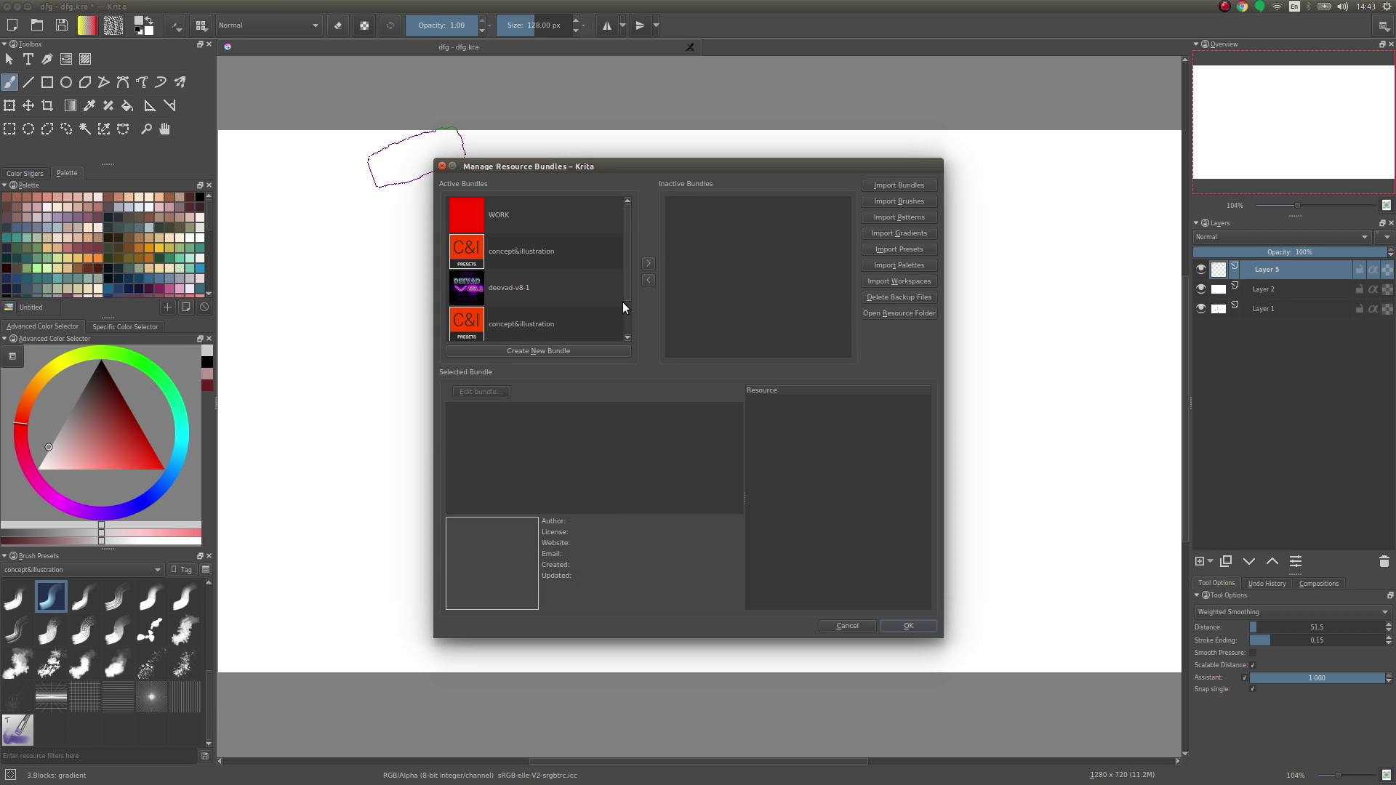
# Step: Open the form for creating a new bundle, browse its available brushes to A - 2 Dirty Brush2 and close the form
pyautogui.click(509, 262)
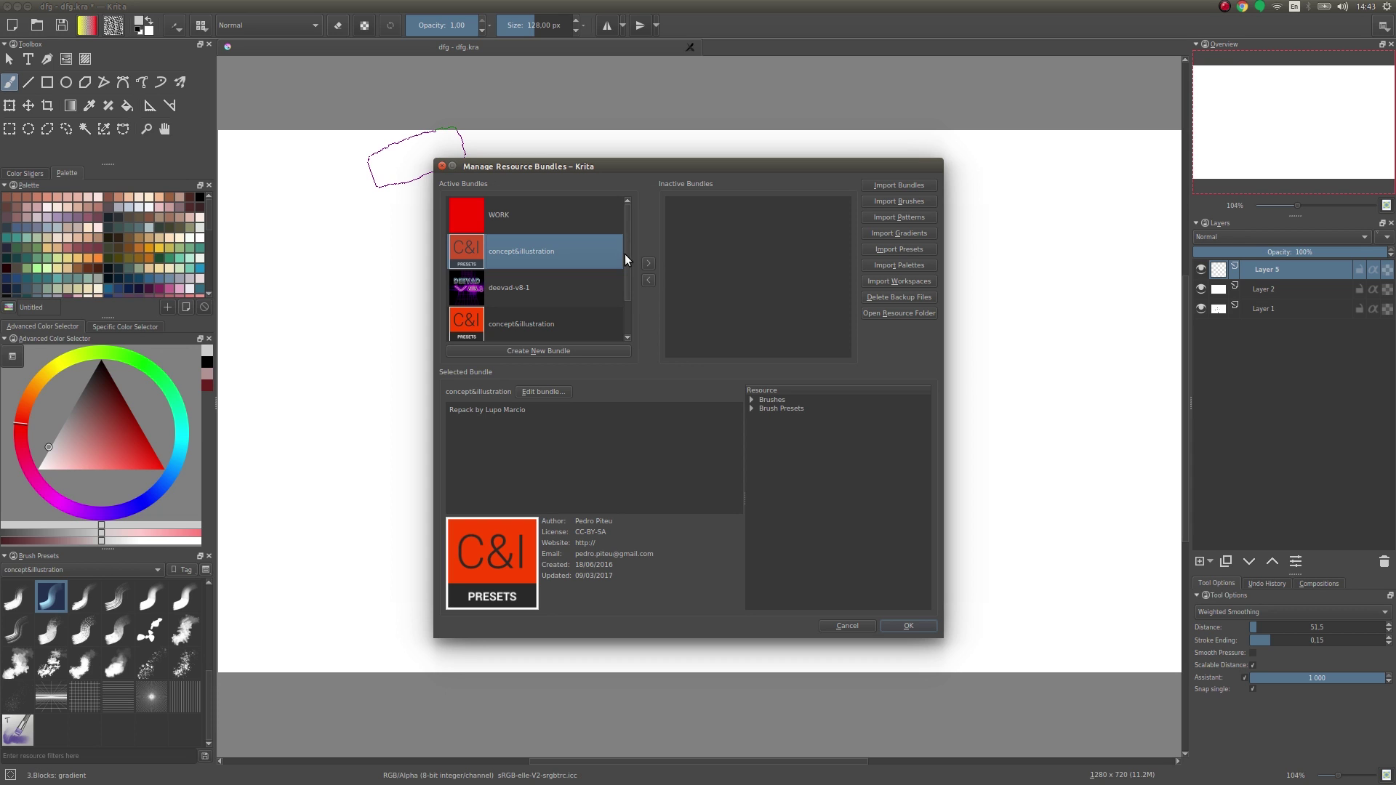
pyautogui.moveTo(625, 258); pyautogui.dragTo(629, 316)
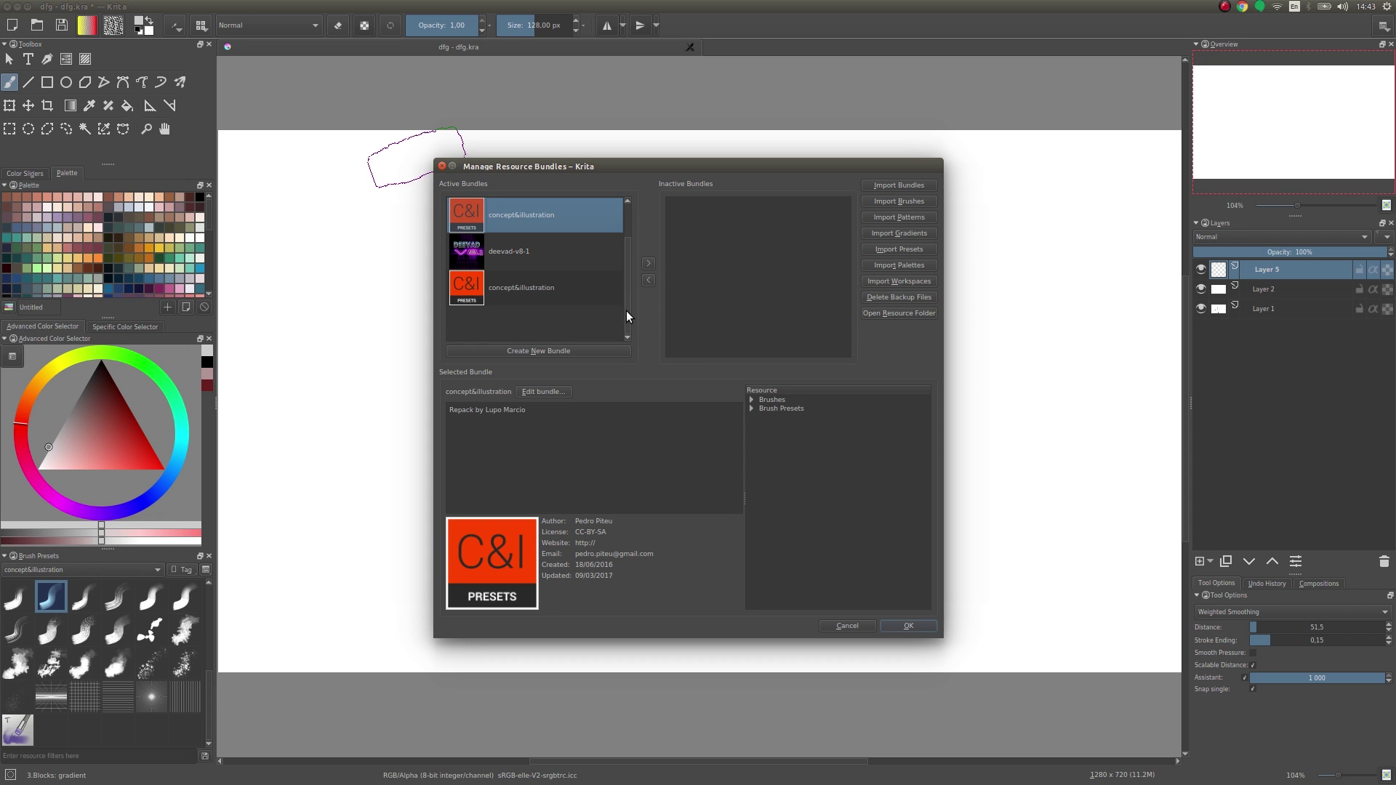
pyautogui.click(538, 352)
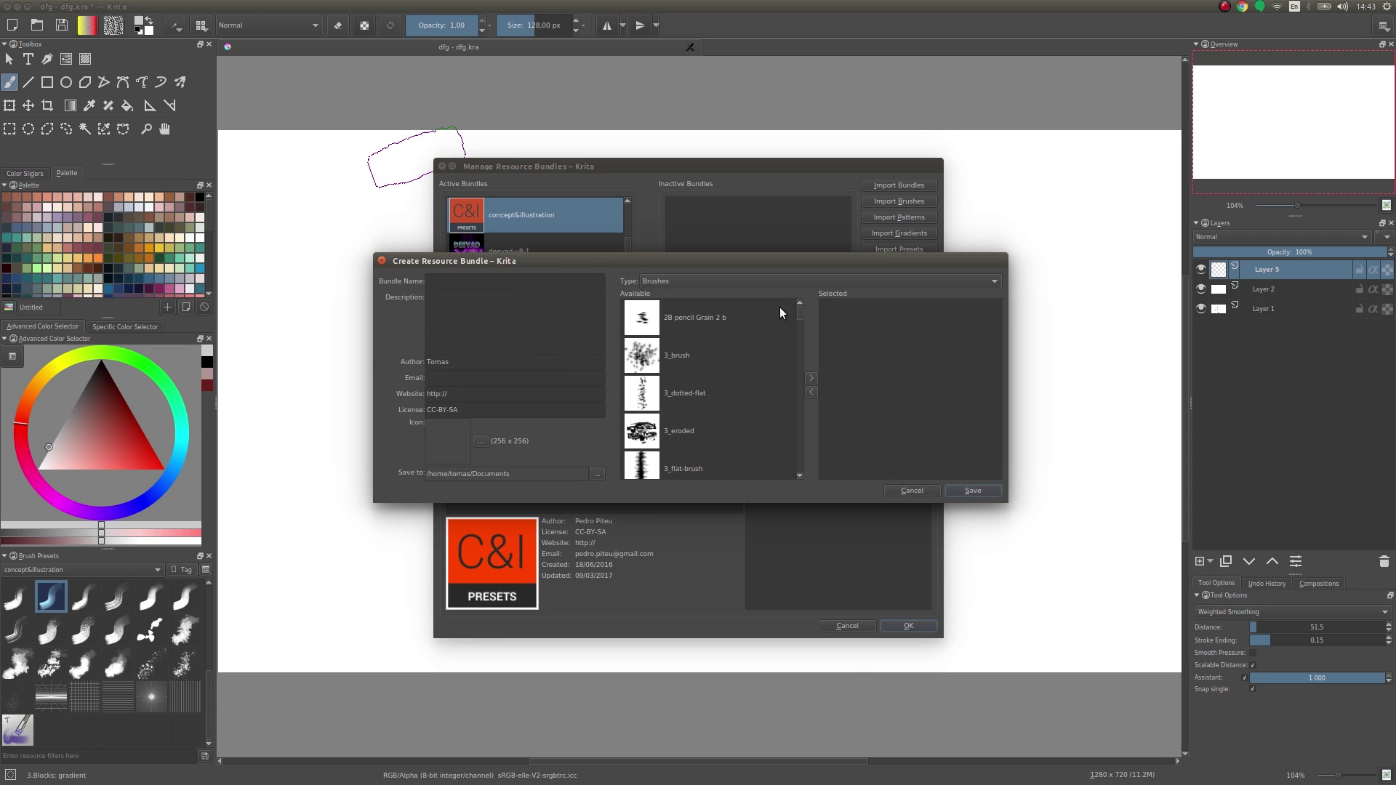
pyautogui.scroll(-3, 800, 322)
pyautogui.click(694, 347)
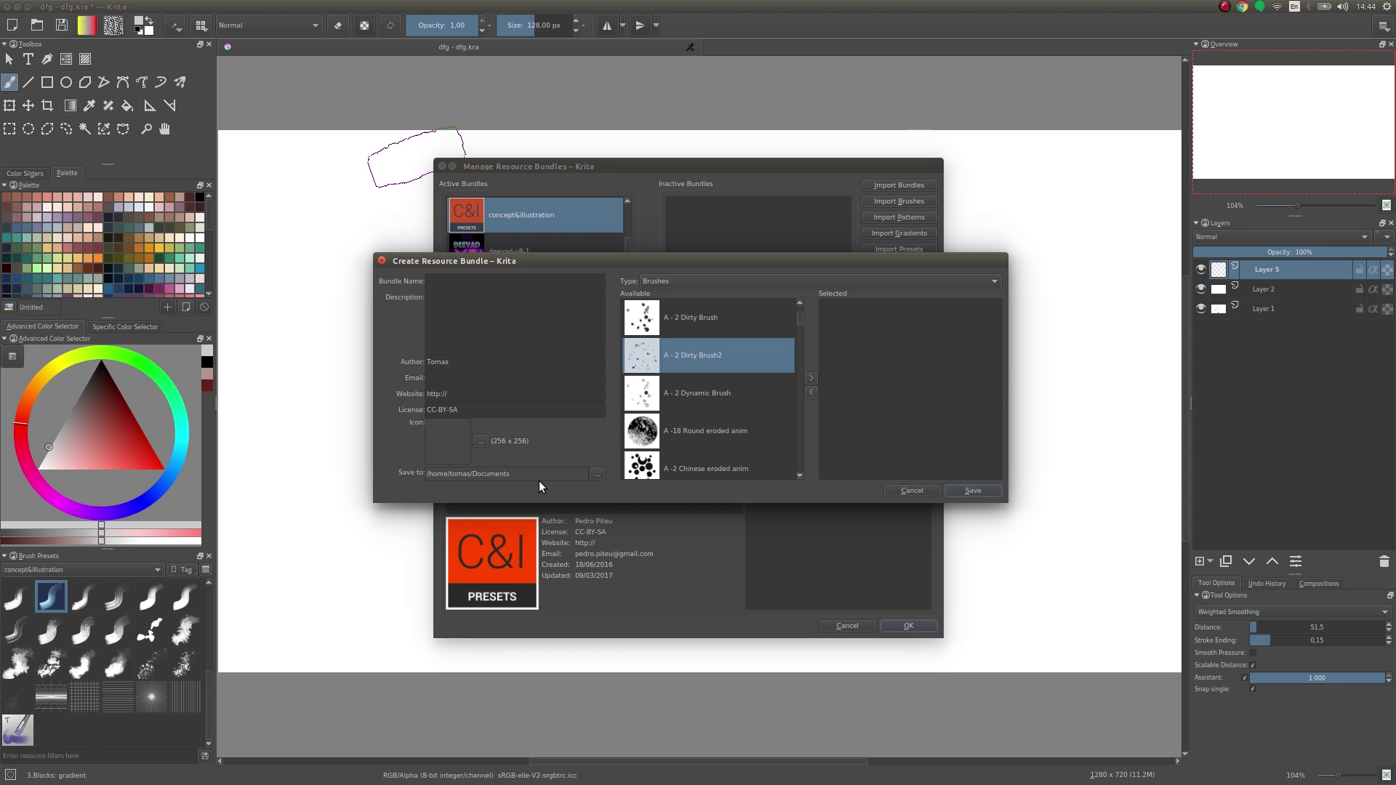
pyautogui.click(973, 491)
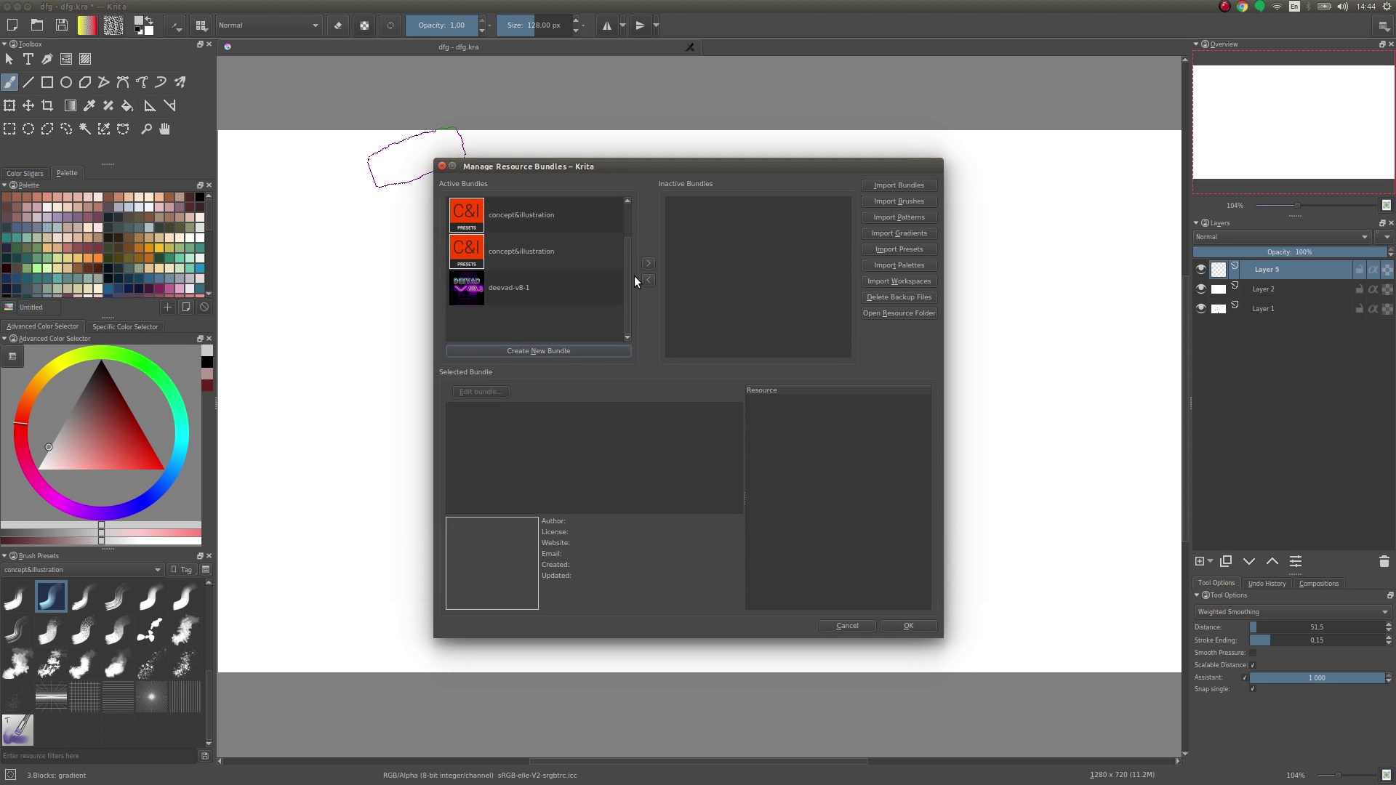
# Step: Select both concept&illustration bundles and examine their listed brushes and brush presets
pyautogui.click(546, 254)
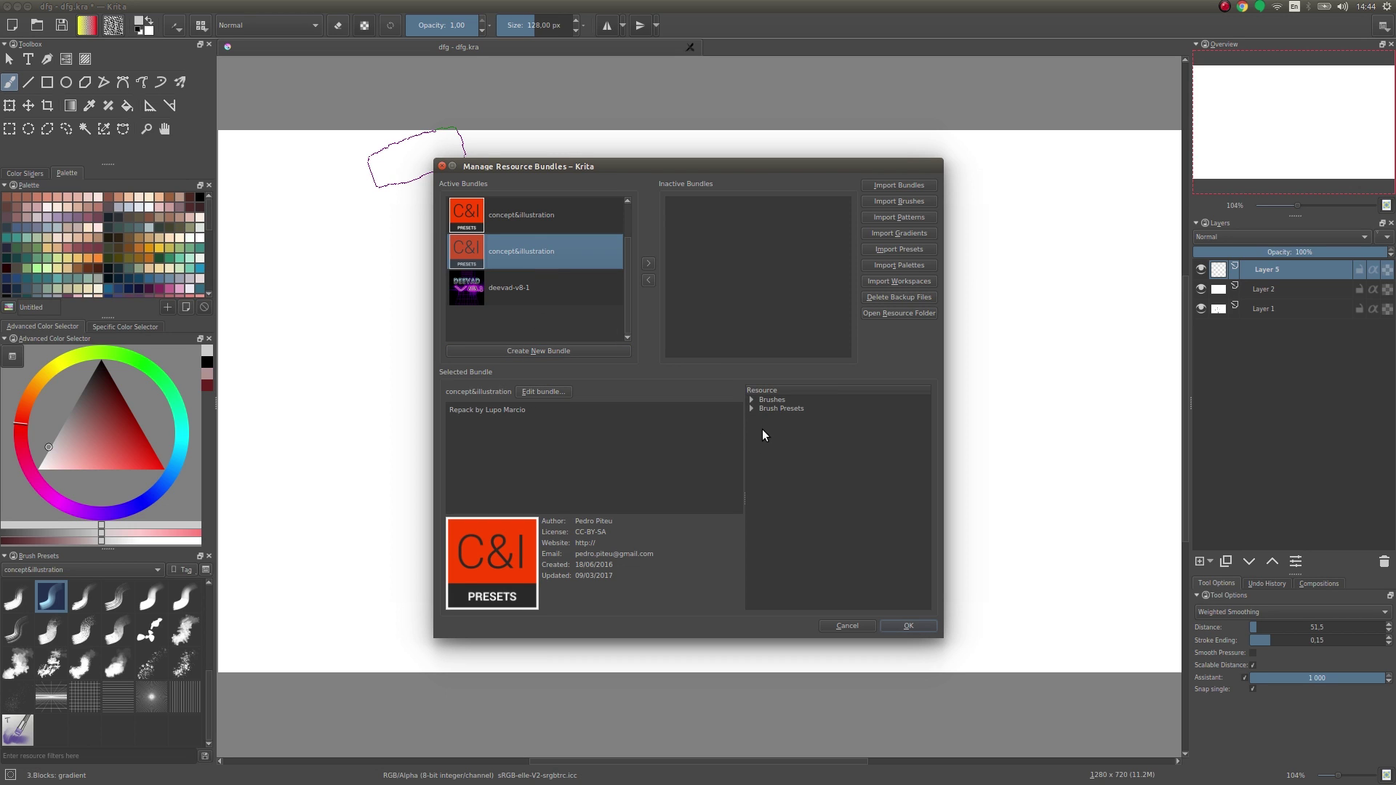
pyautogui.keyDown('ctrl'); pyautogui.click(564, 217); pyautogui.keyUp('ctrl')
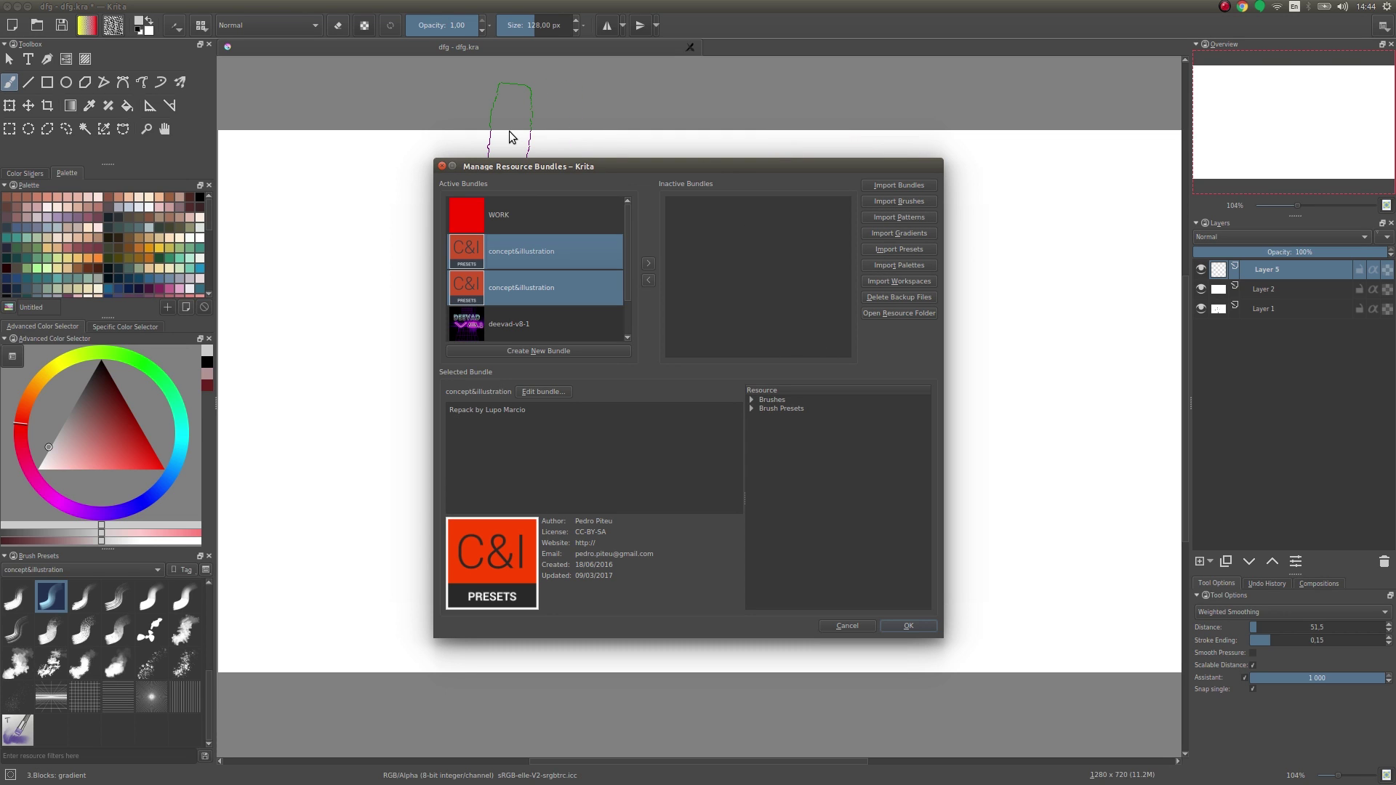
pyautogui.click(751, 401)
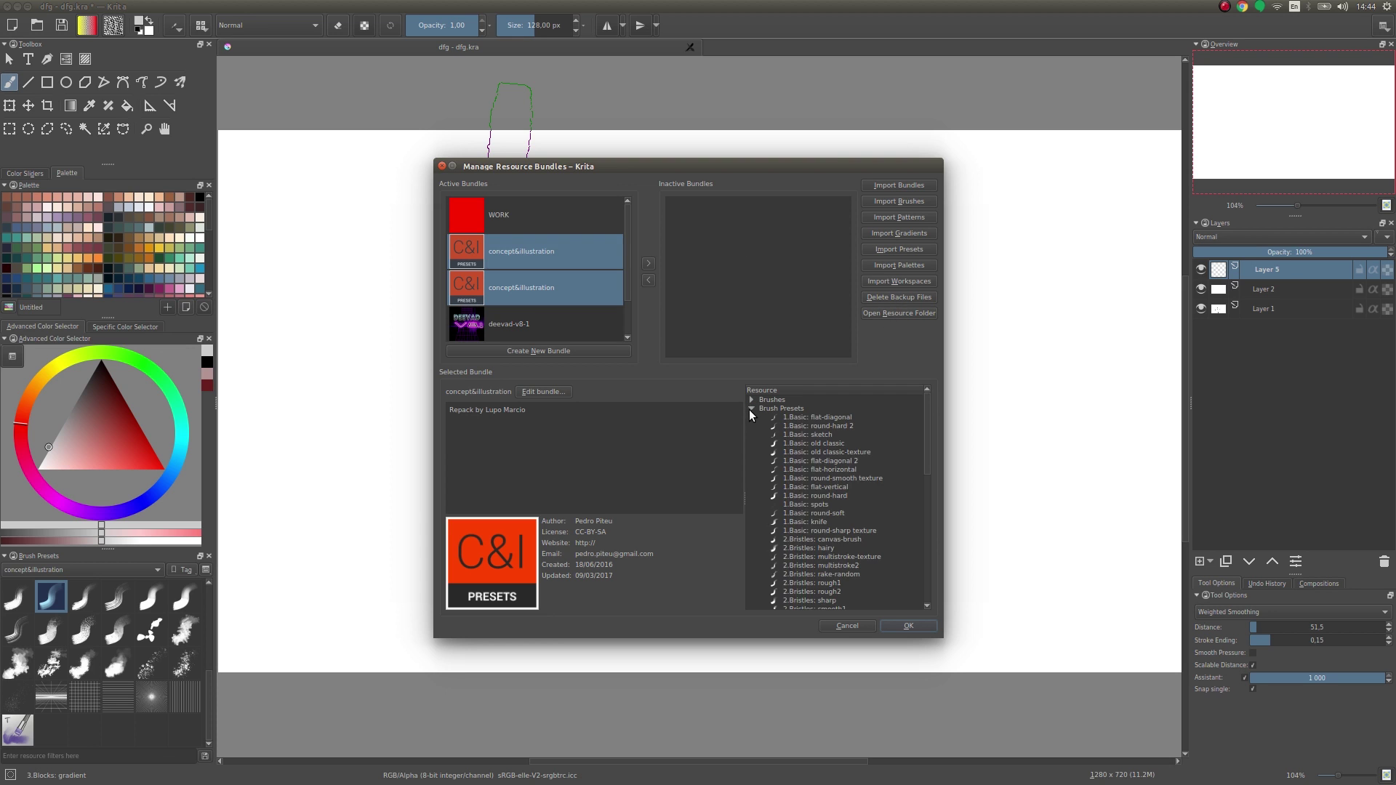
pyautogui.moveTo(922, 414); pyautogui.dragTo(905, 337)
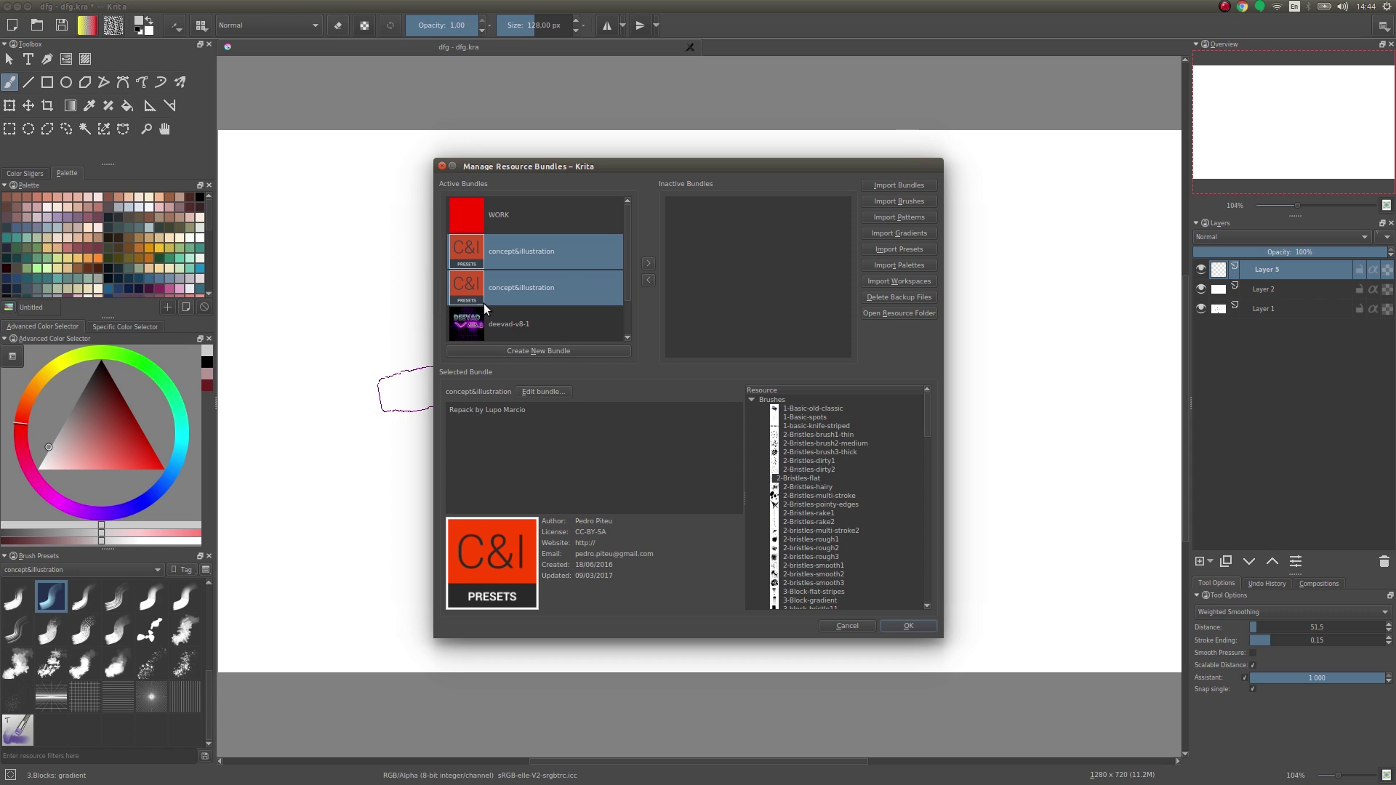
# Step: Extend the selection to all four bundles in the active list
pyautogui.keyDown('ctrl'); pyautogui.click(492, 229); pyautogui.keyUp('ctrl')
pyautogui.keyDown('ctrl'); pyautogui.click(499, 253); pyautogui.keyUp('ctrl')
pyautogui.keyDown('ctrl'); pyautogui.click(508, 313); pyautogui.keyUp('ctrl')
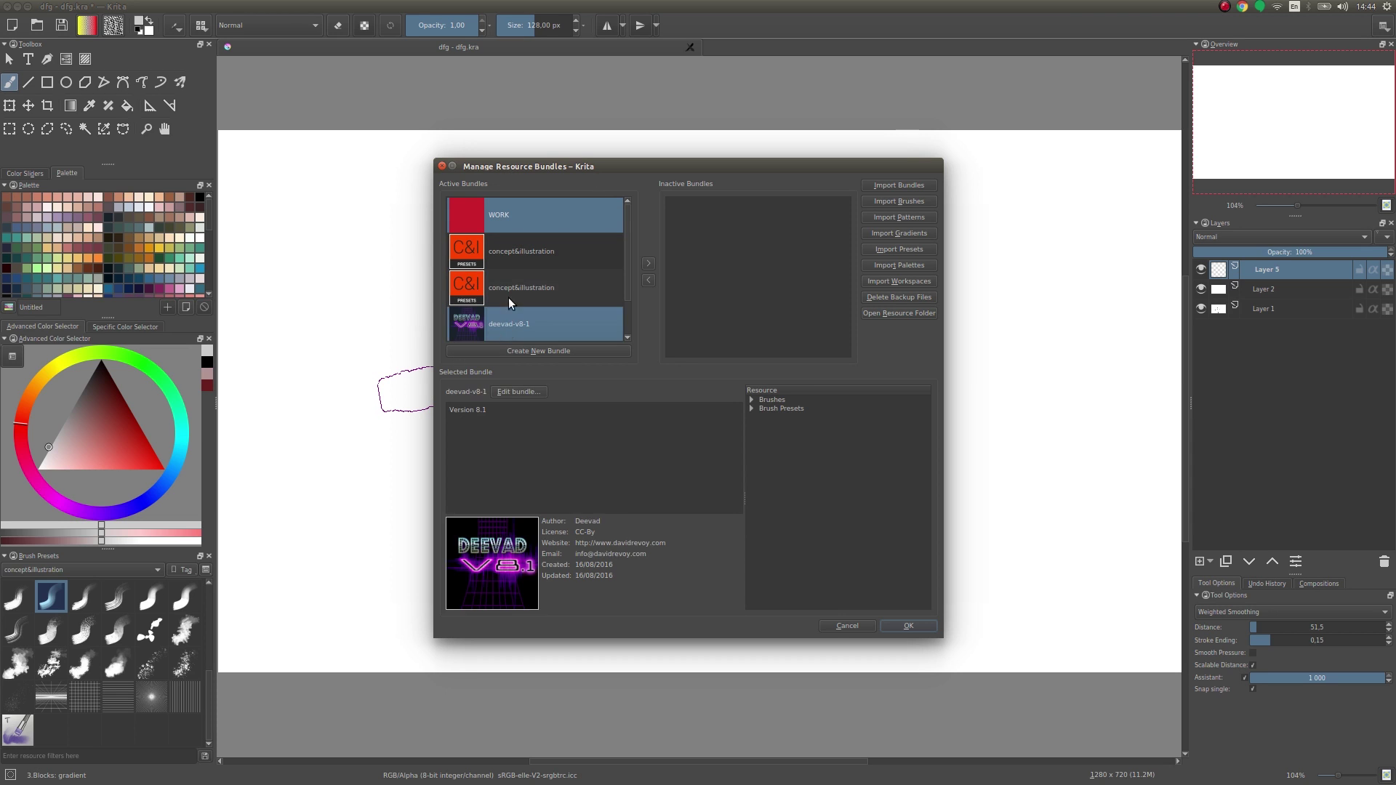
pyautogui.keyDown('ctrl'); pyautogui.click(504, 261); pyautogui.keyUp('ctrl')
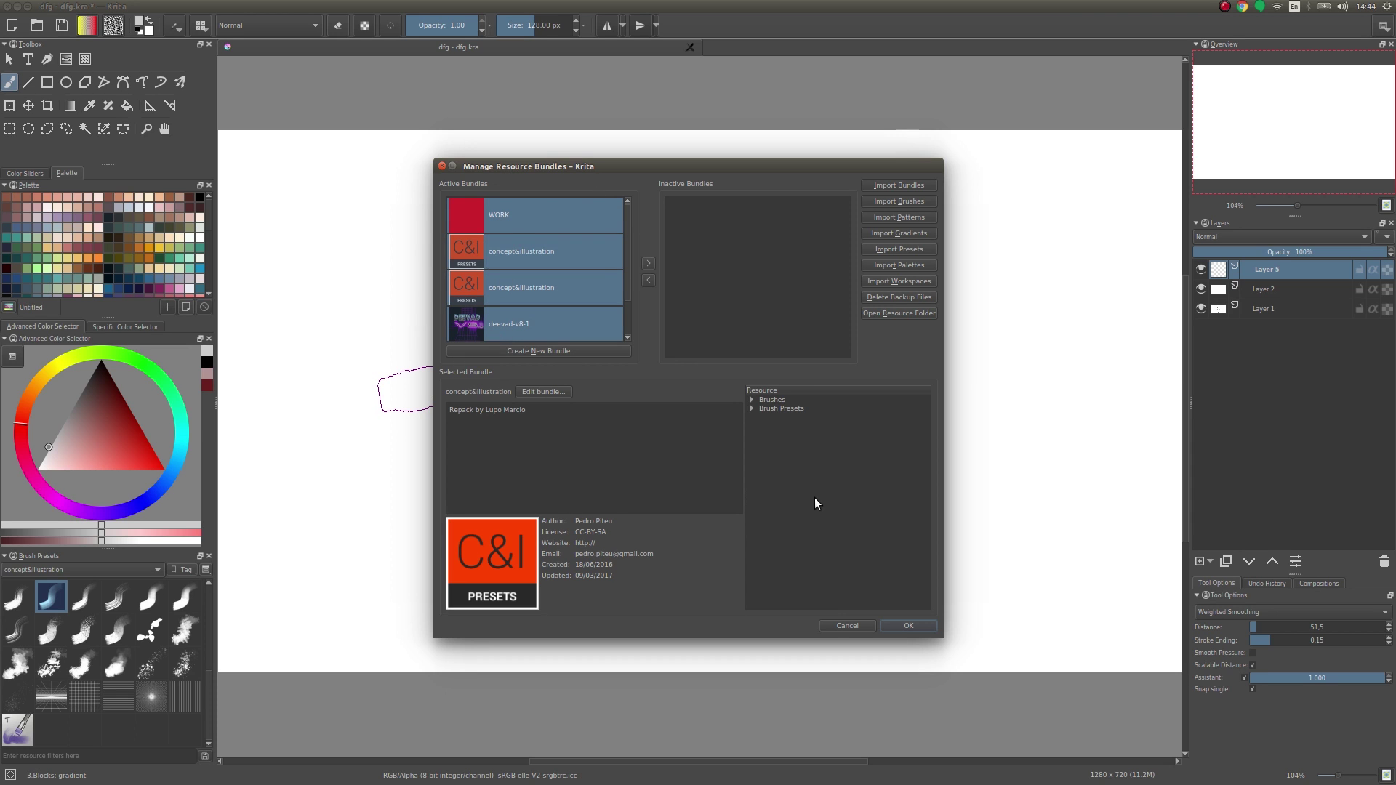
pyautogui.keyDown('ctrl'); pyautogui.click(546, 266); pyautogui.keyUp('ctrl')
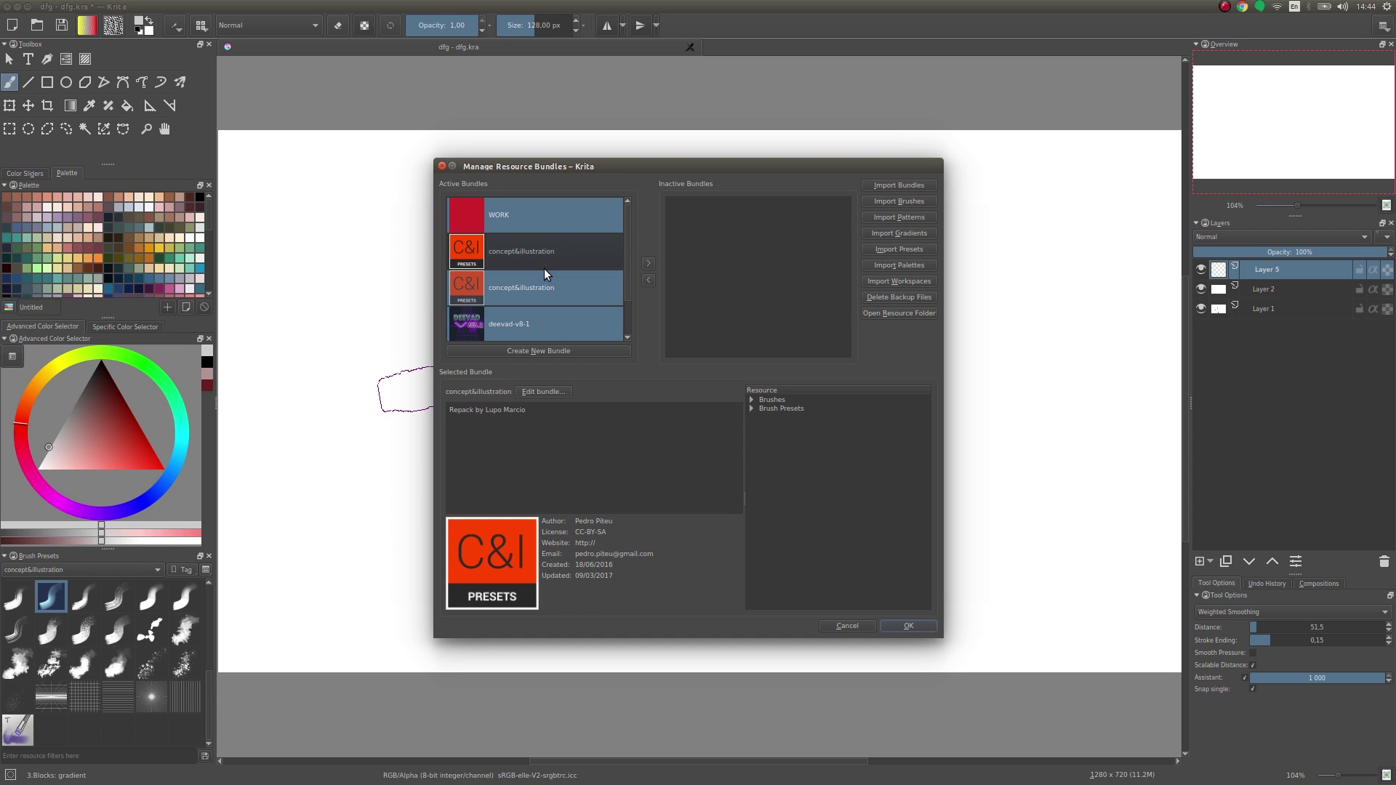
pyautogui.keyDown('ctrl'); pyautogui.click(618, 266); pyautogui.keyUp('ctrl')
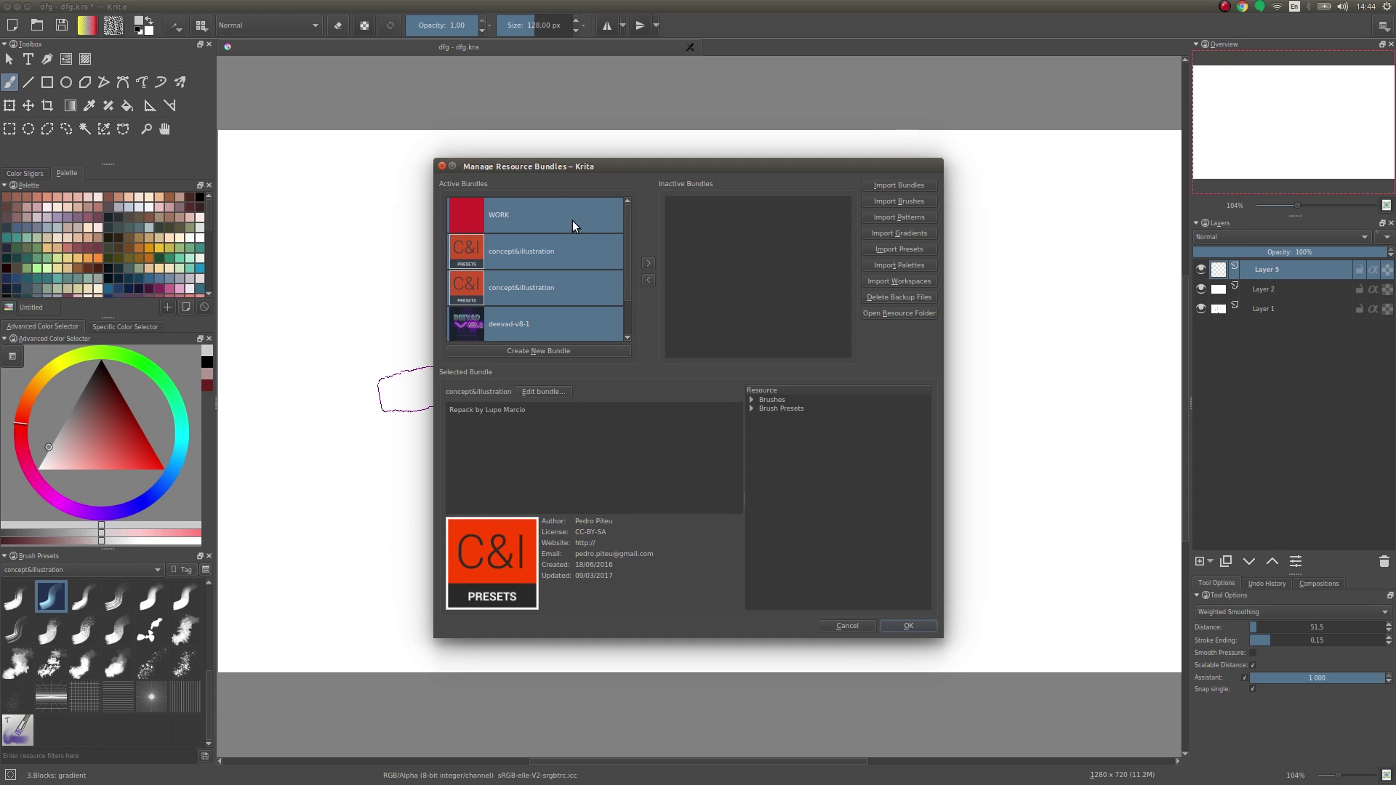
# Step: Deactivate one of the two concept&illustration bundles and apply the bundle changes
pyautogui.click(573, 220)
pyautogui.keyDown('ctrl'); pyautogui.click(550, 319); pyautogui.keyUp('ctrl')
pyautogui.click(648, 263)
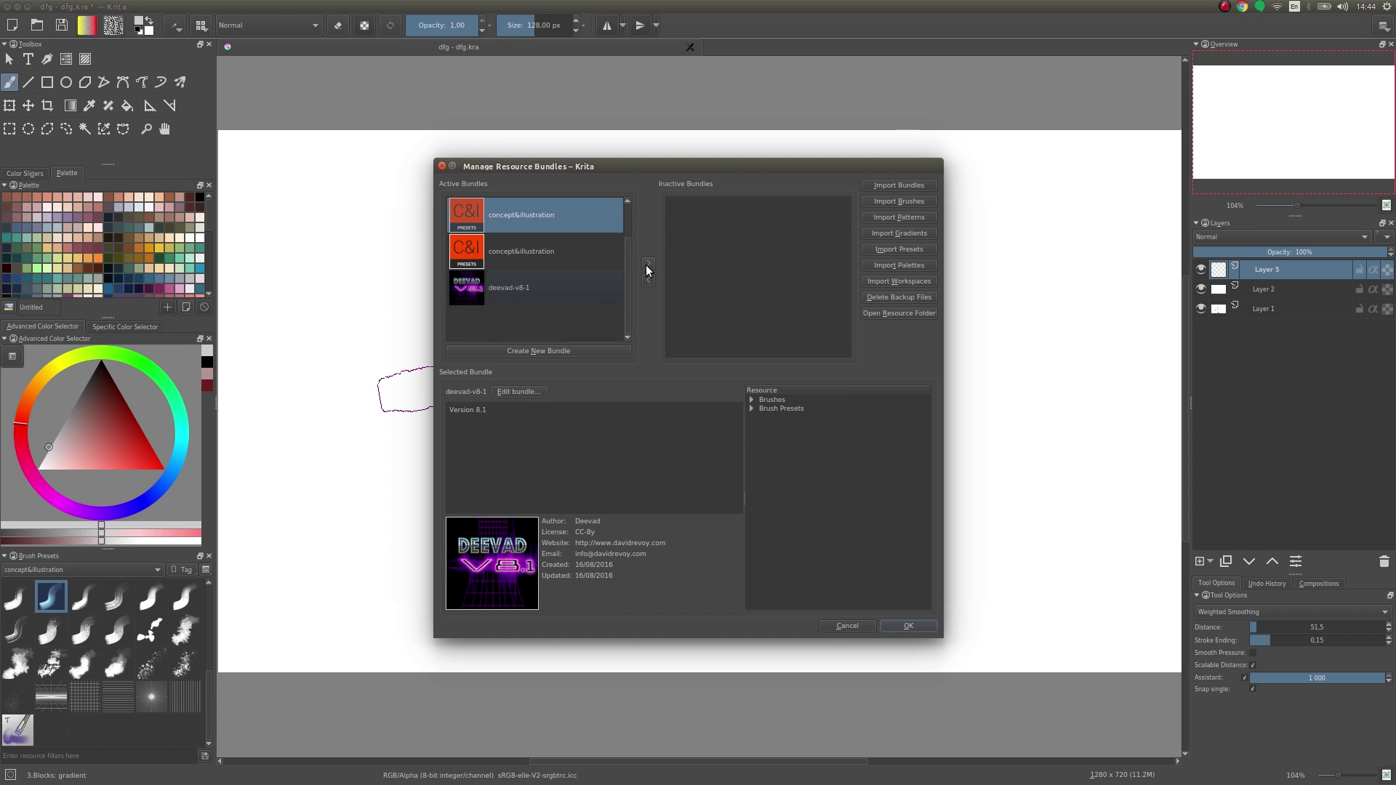
pyautogui.click(647, 264)
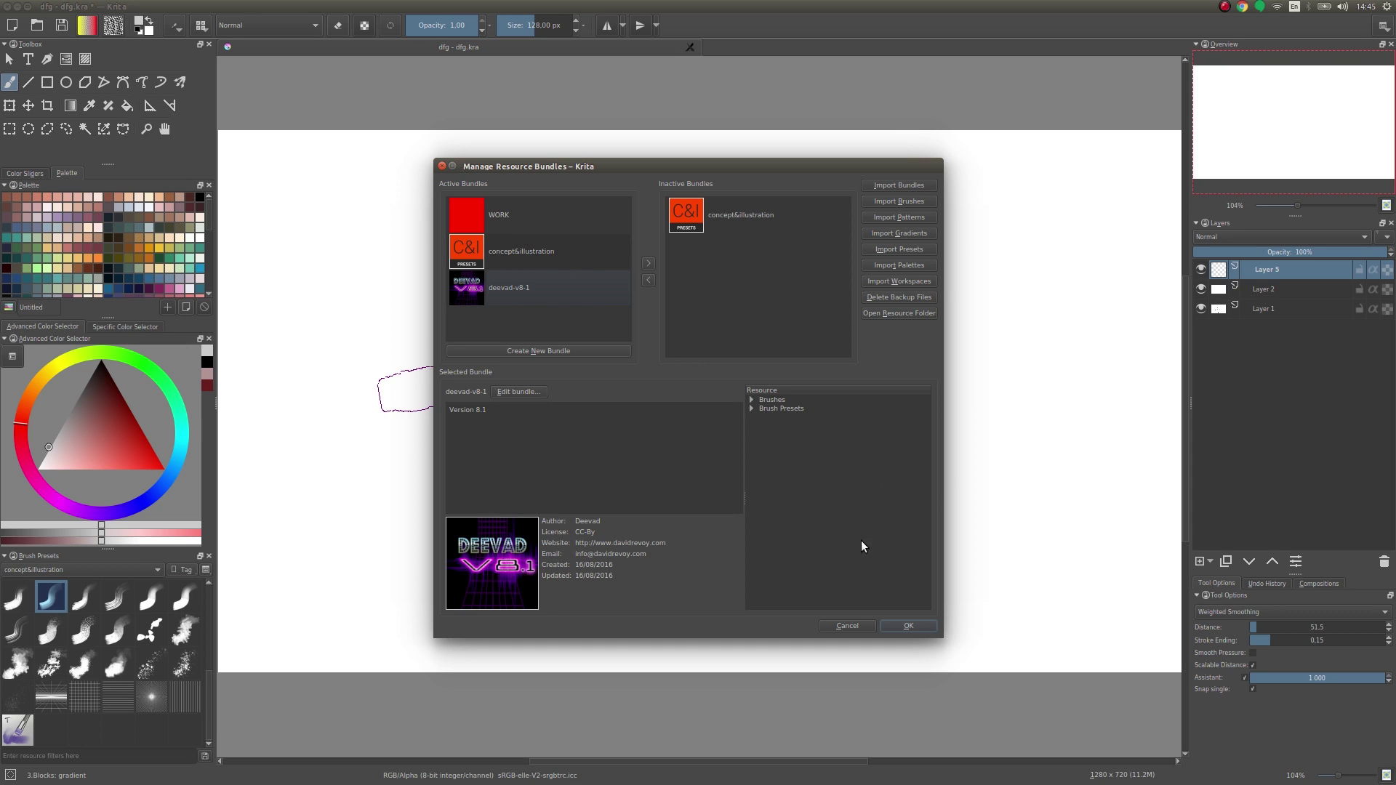
pyautogui.click(907, 627)
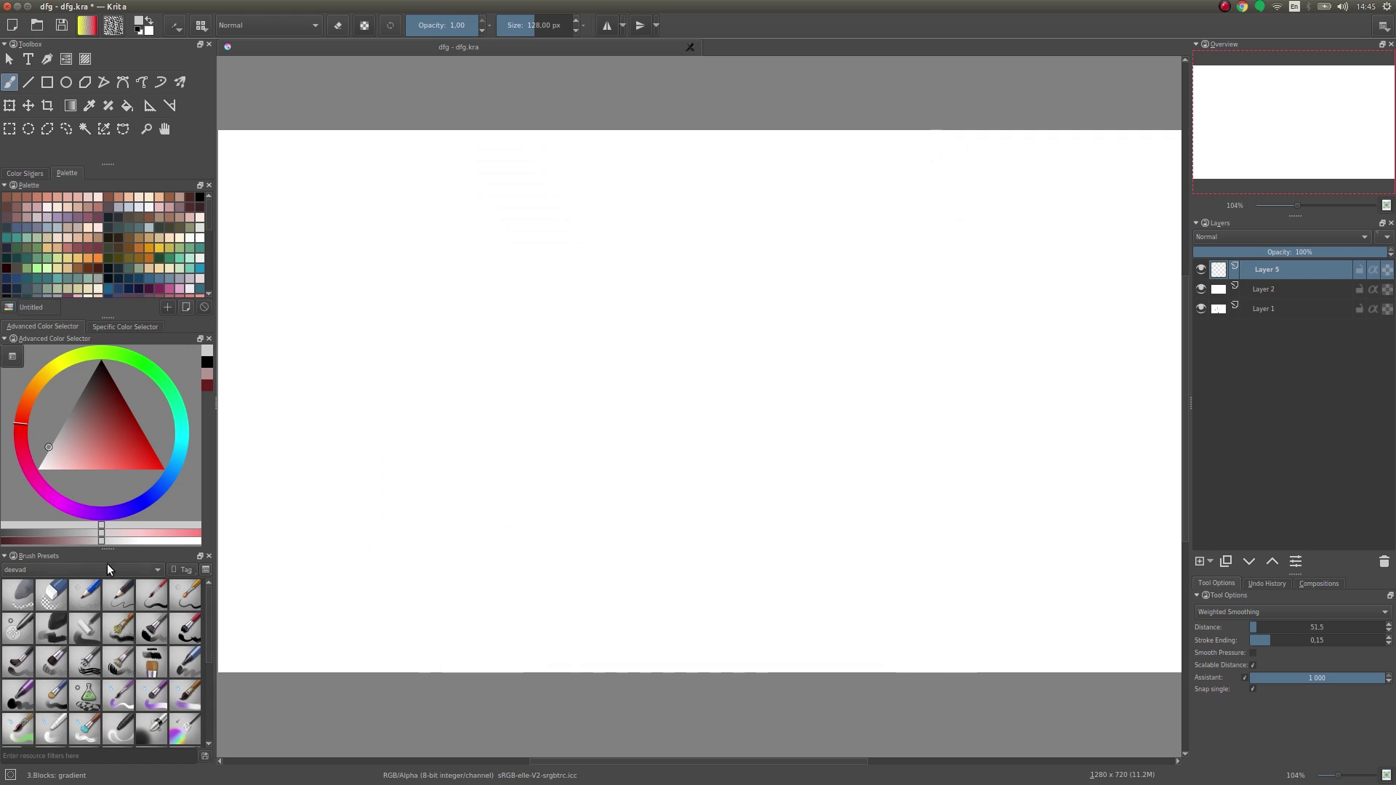
# Step: Set the brush preset tag filter to All and browse through the presets
pyautogui.click(93, 569)
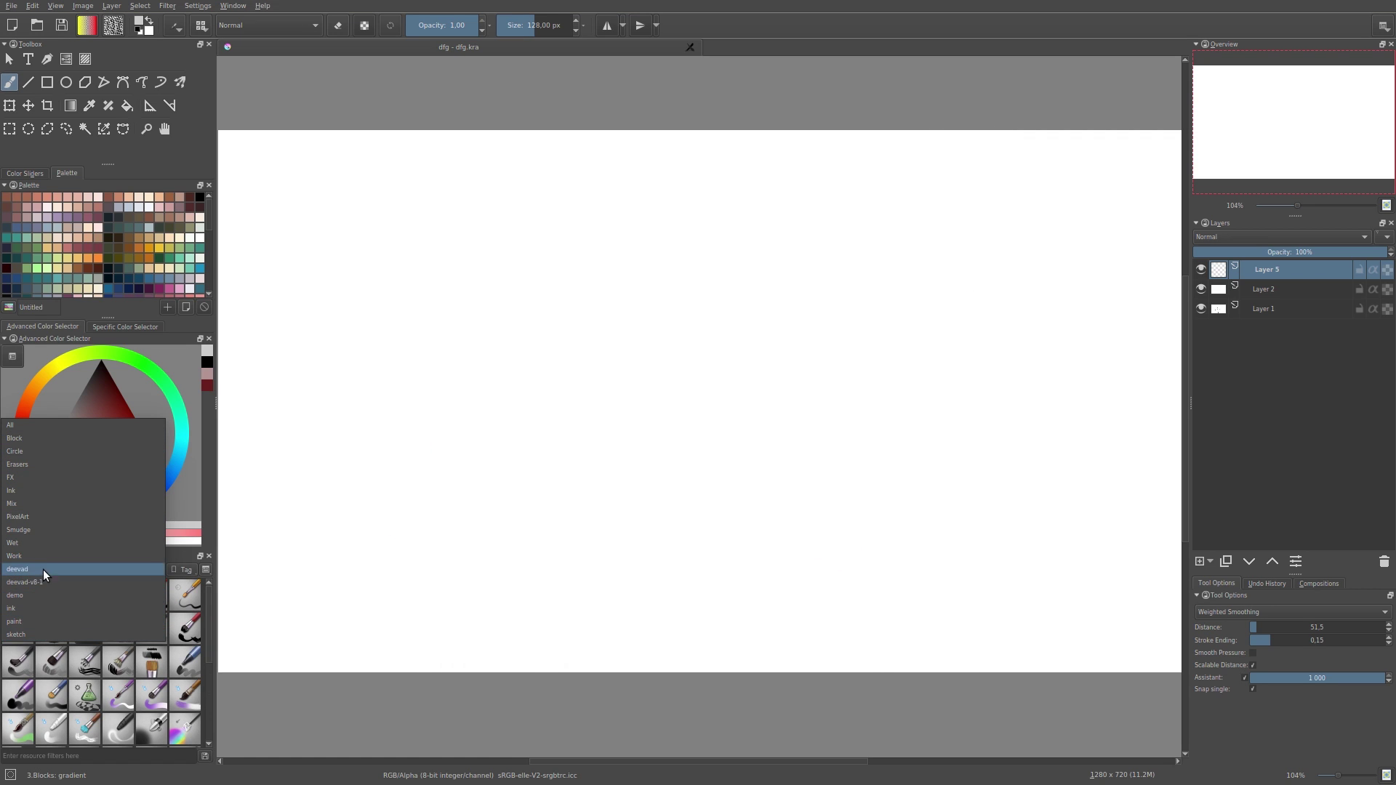
pyautogui.click(81, 607)
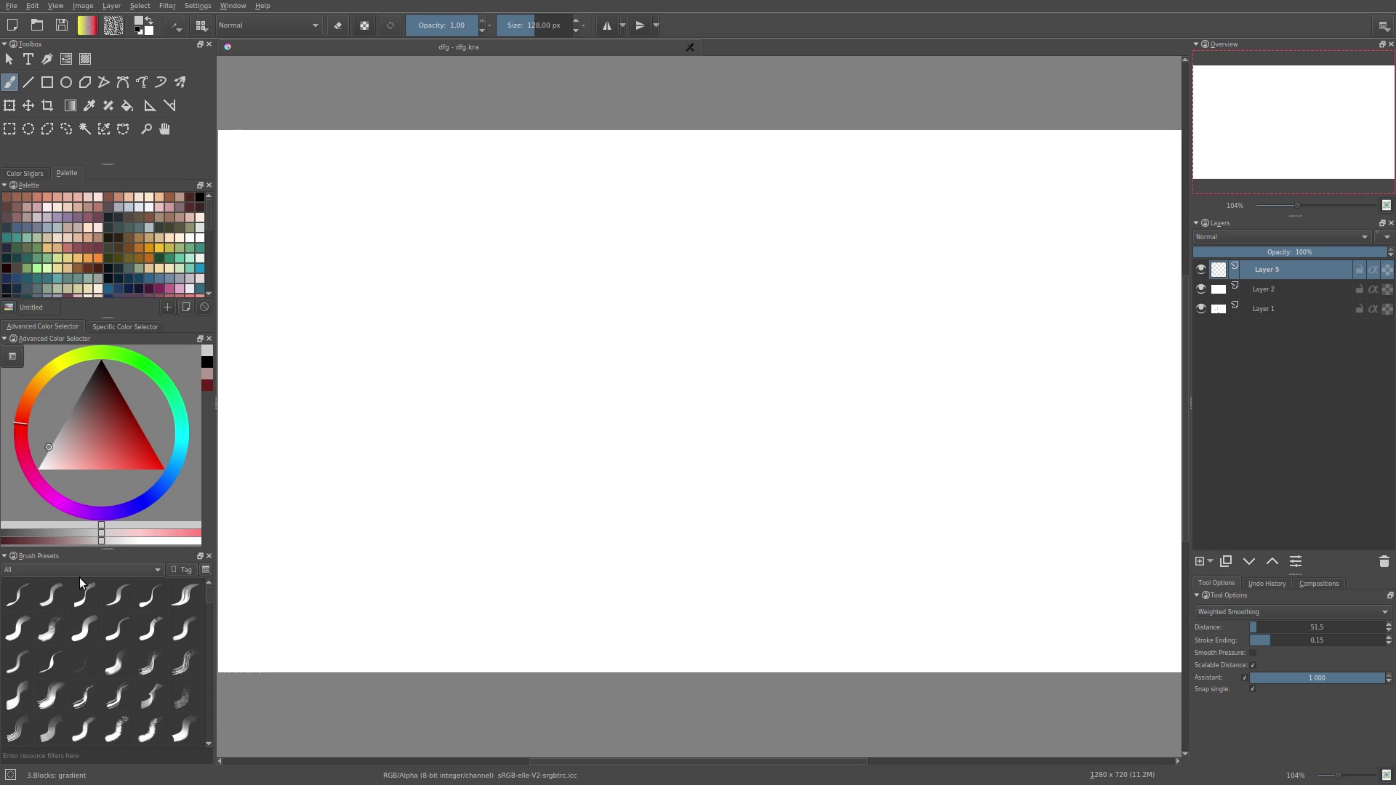
pyautogui.click(112, 566)
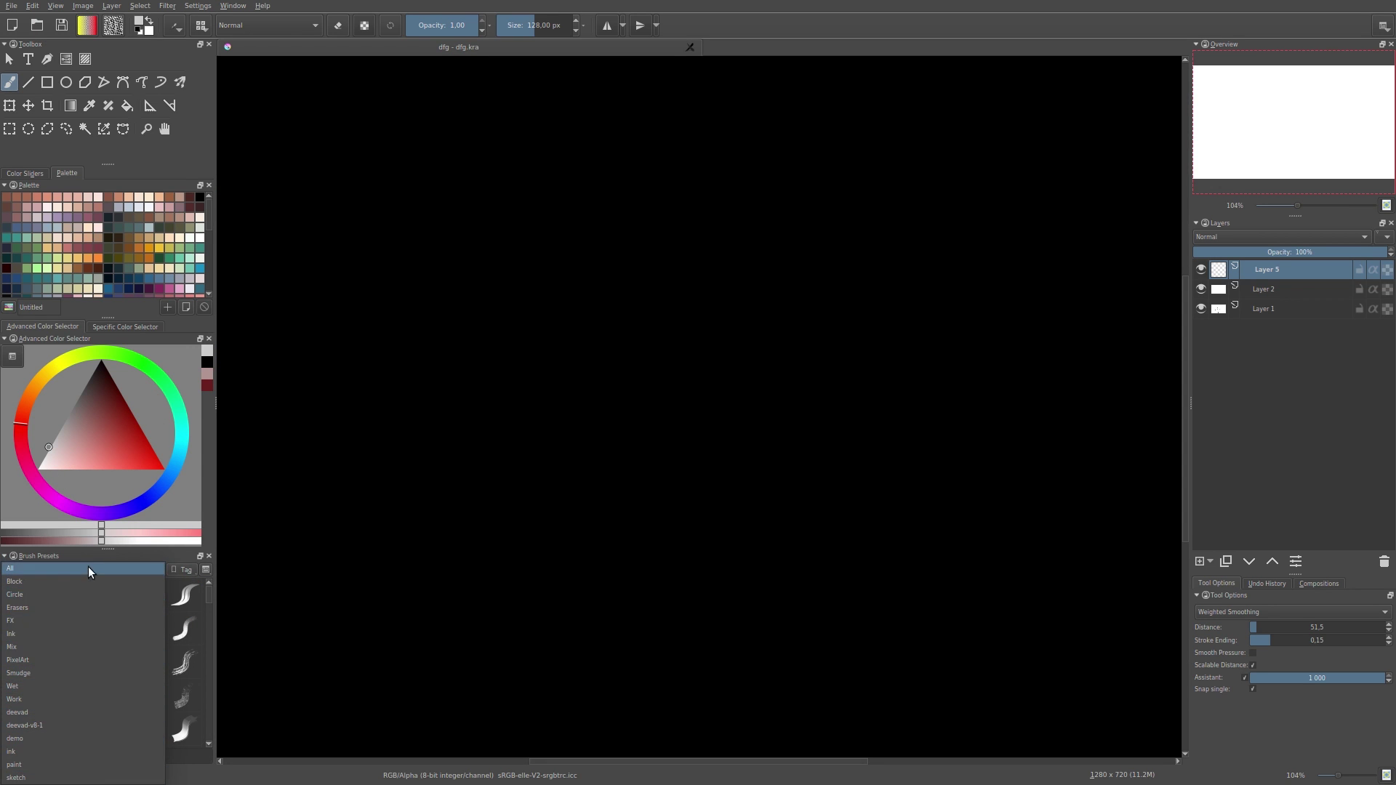
pyautogui.click(142, 566)
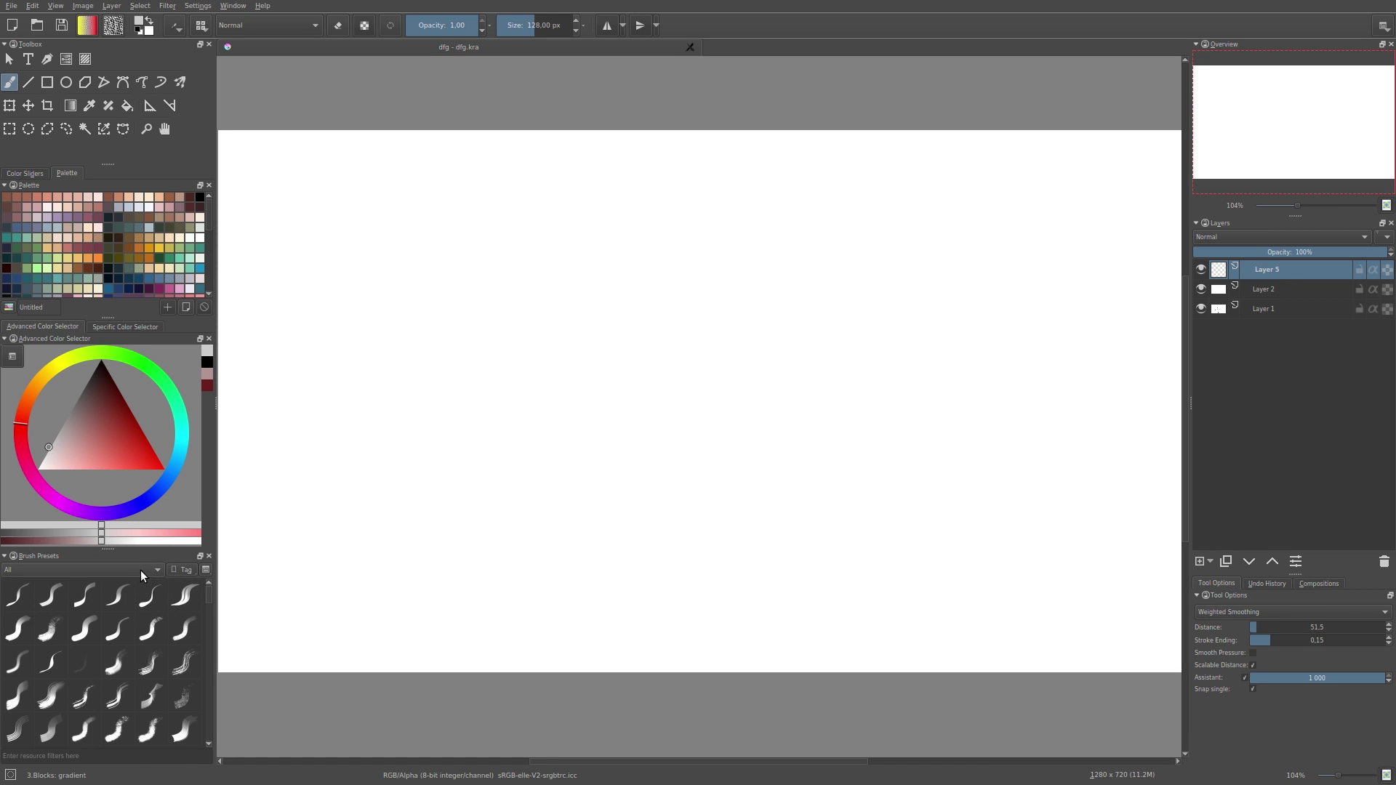
pyautogui.click(143, 570)
pyautogui.click(80, 570)
pyautogui.moveTo(212, 605); pyautogui.dragTo(211, 739)
pyautogui.scroll(15, 102, 654)
# Step: Test a preset from the second row with a short stroke near the canvas's left edge, and undo the stroke
pyautogui.click(47, 624)
pyautogui.moveTo(269, 357); pyautogui.dragTo(320, 400)
pyautogui.hotkey('ctrl', 'z')
# Step: Try several brush presets, ending with 2.Bristles: multistroke2, paint a long diagonal test stroke and undo it
pyautogui.click(17, 594)
pyautogui.click(149, 595)
pyautogui.click(149, 661)
pyautogui.click(118, 696)
pyautogui.moveTo(501, 232)
pyautogui.mouseDown()
pyautogui.moveTo(561, 456)
pyautogui.moveTo(727, 633)
pyautogui.mouseUp()
pyautogui.hotkey('ctrl', 'z')
# Step: Open the brush editor for the 2.Bristles: multistroke2 preset with the list of brush engines
pyautogui.click(176, 24)
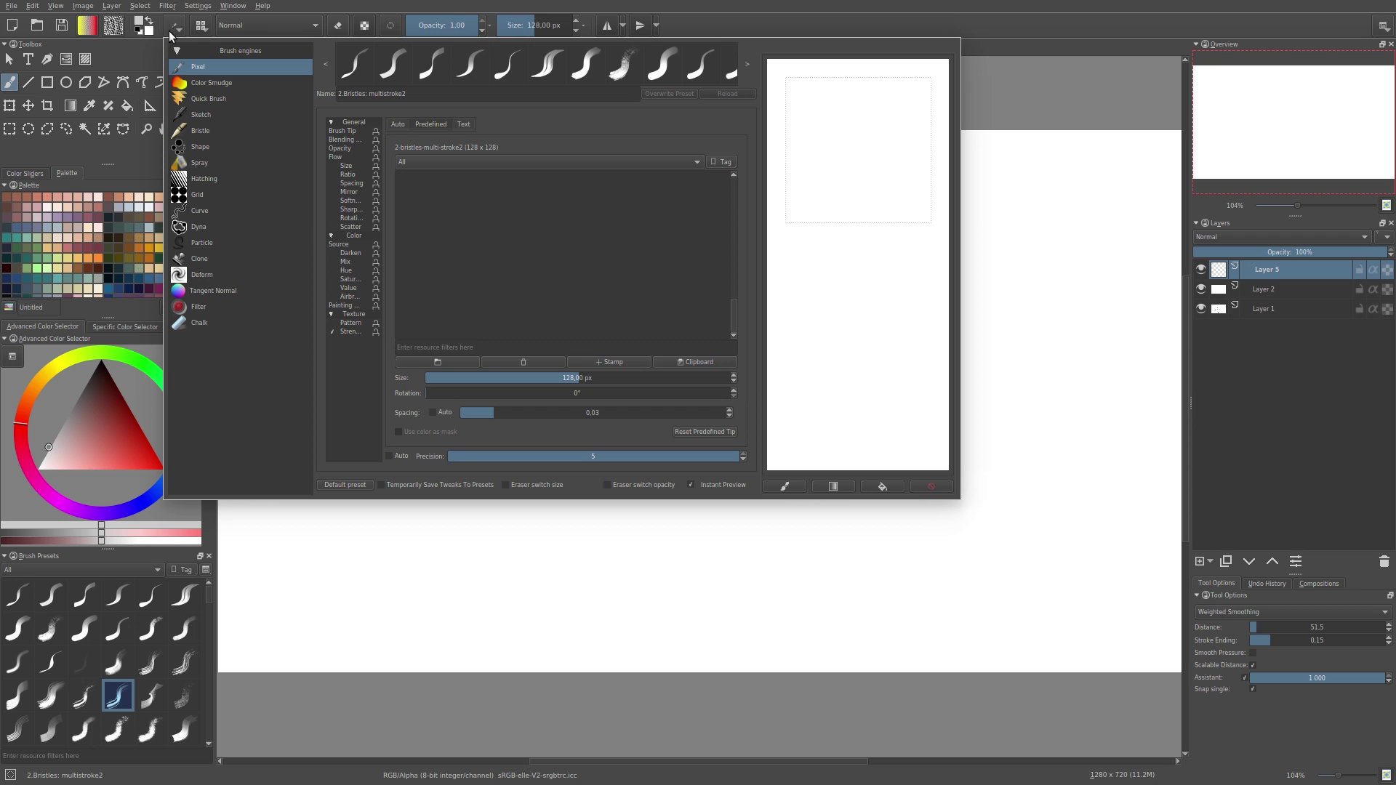
pyautogui.click(174, 26)
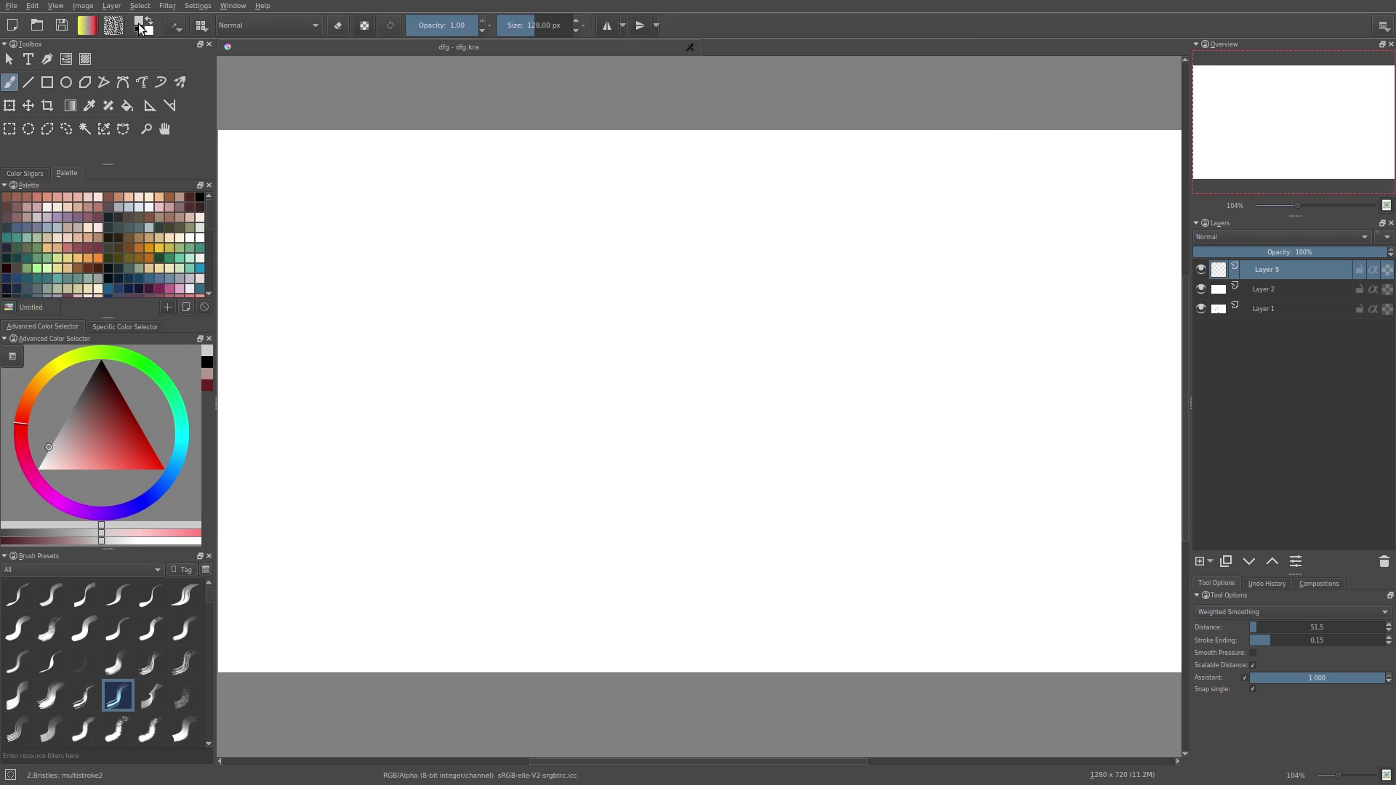
pyautogui.click(174, 26)
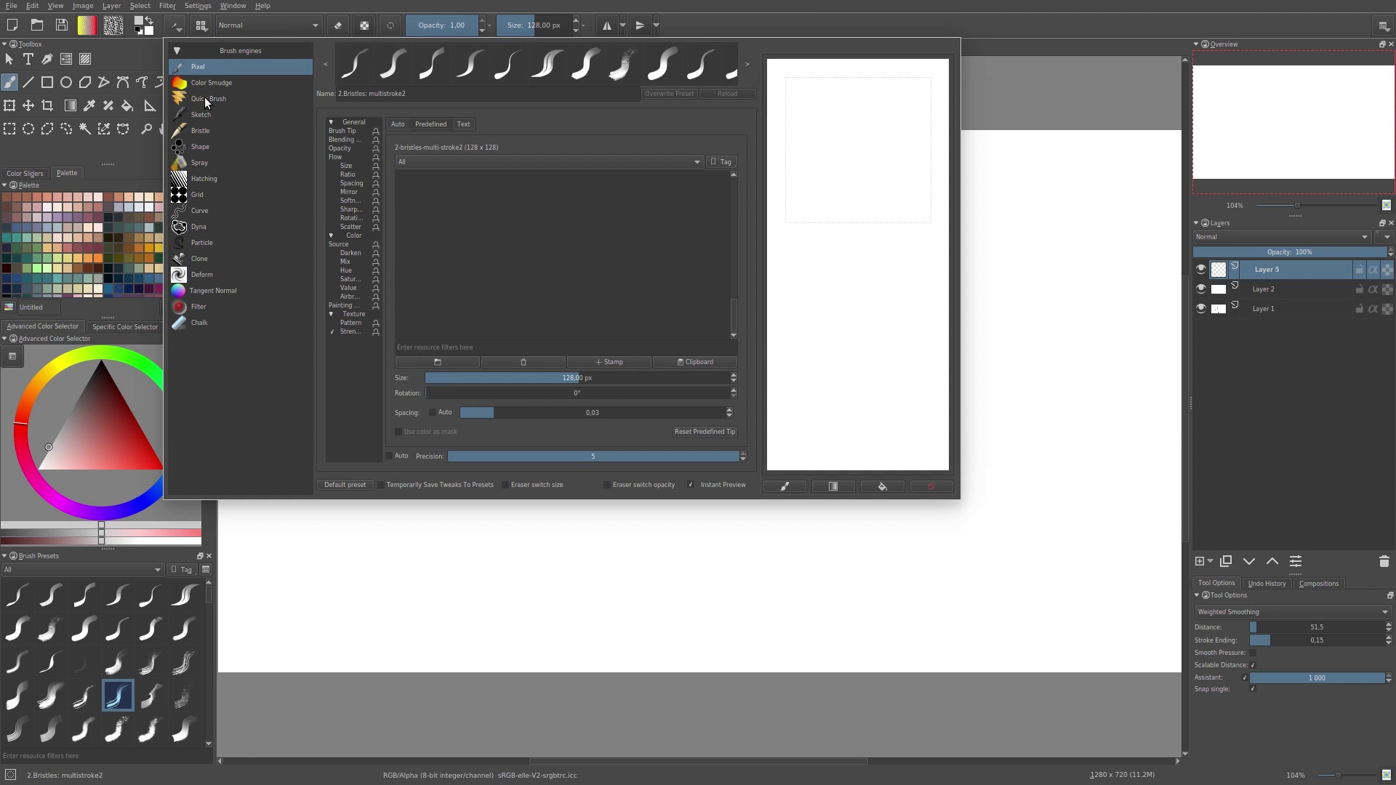
# Step: Choose the 1.Basic: flat-horizontal preset among the Pixel engine brushes and paint several test strokes in the scratchpad
pyautogui.click(553, 73)
pyautogui.click(460, 76)
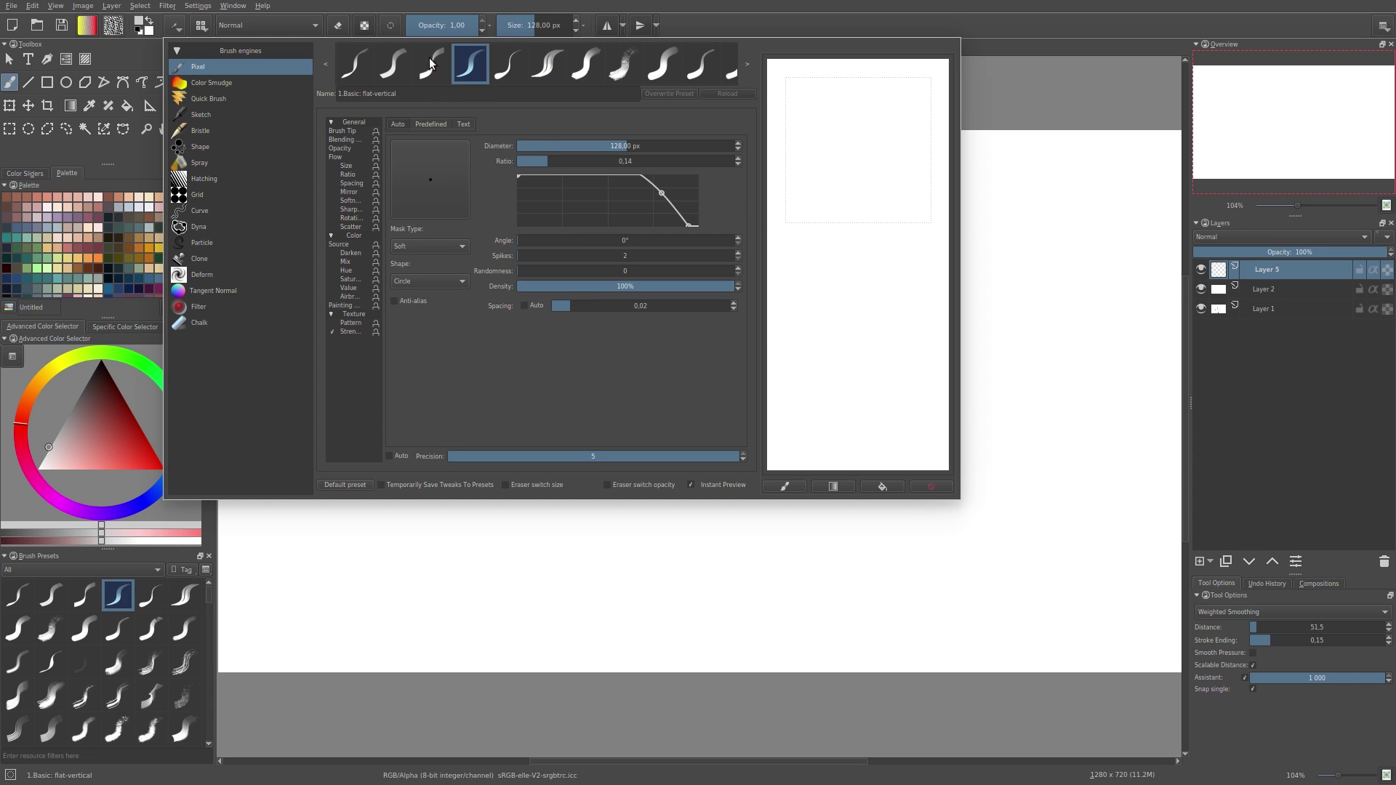
pyautogui.click(430, 67)
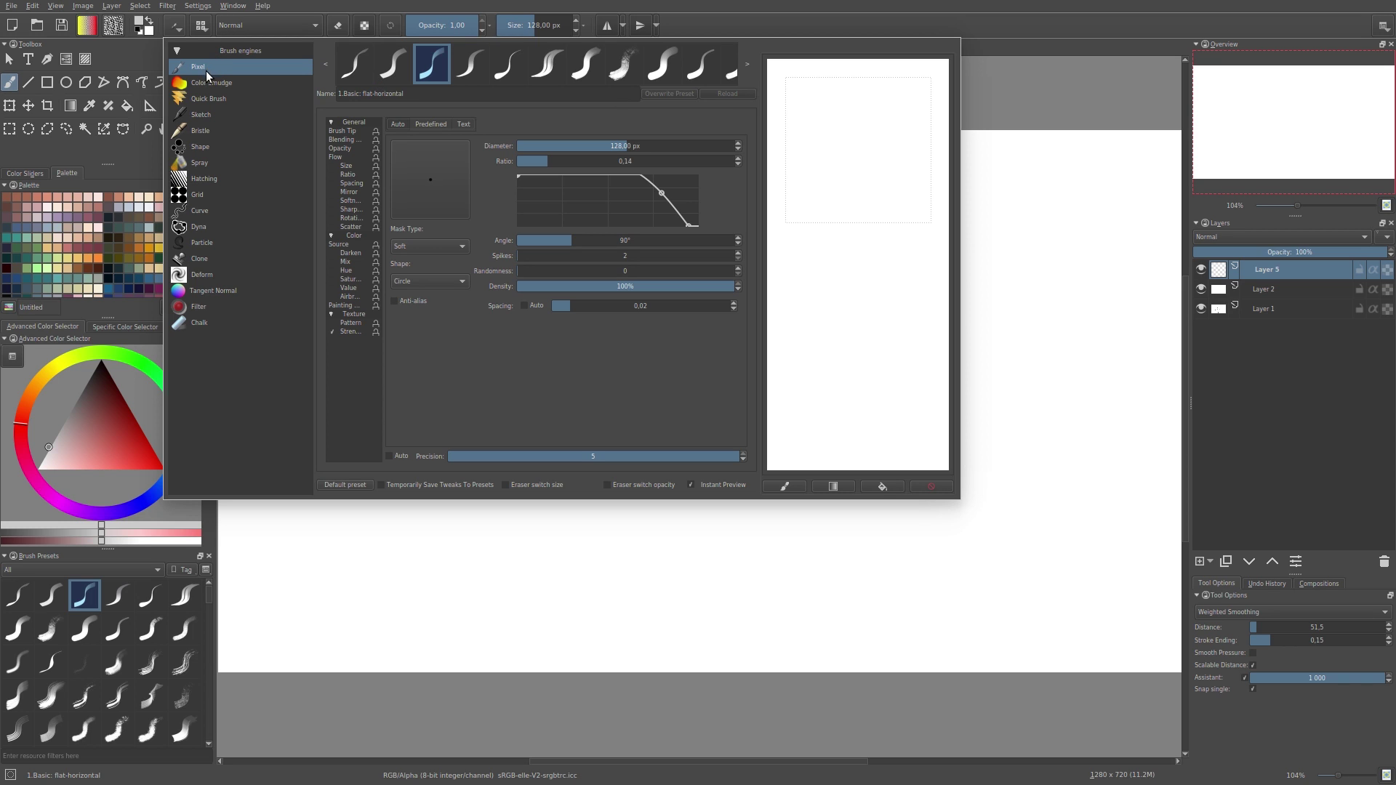
pyautogui.moveTo(837, 162); pyautogui.dragTo(857, 240)
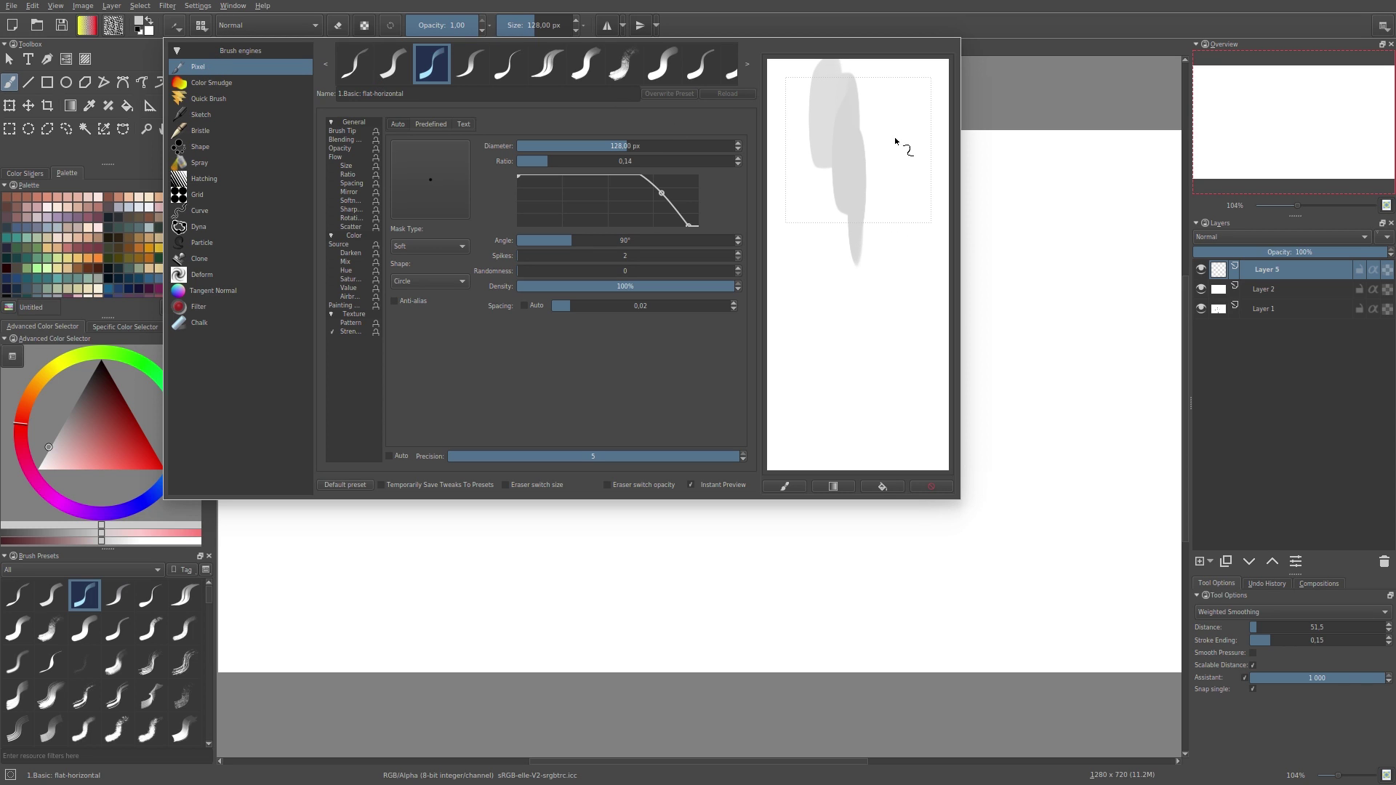
pyautogui.moveTo(890, 116); pyautogui.dragTo(887, 211)
pyautogui.moveTo(902, 193); pyautogui.dragTo(872, 290)
# Step: Test 1.Basic: old classic-texture and the preset after it in the scratchpad, and select 1.Basic: round-hard 2
pyautogui.click(624, 63)
pyautogui.moveTo(910, 155)
pyautogui.mouseDown()
pyautogui.moveTo(857, 276)
pyautogui.moveTo(844, 237)
pyautogui.moveTo(871, 203)
pyautogui.mouseUp()
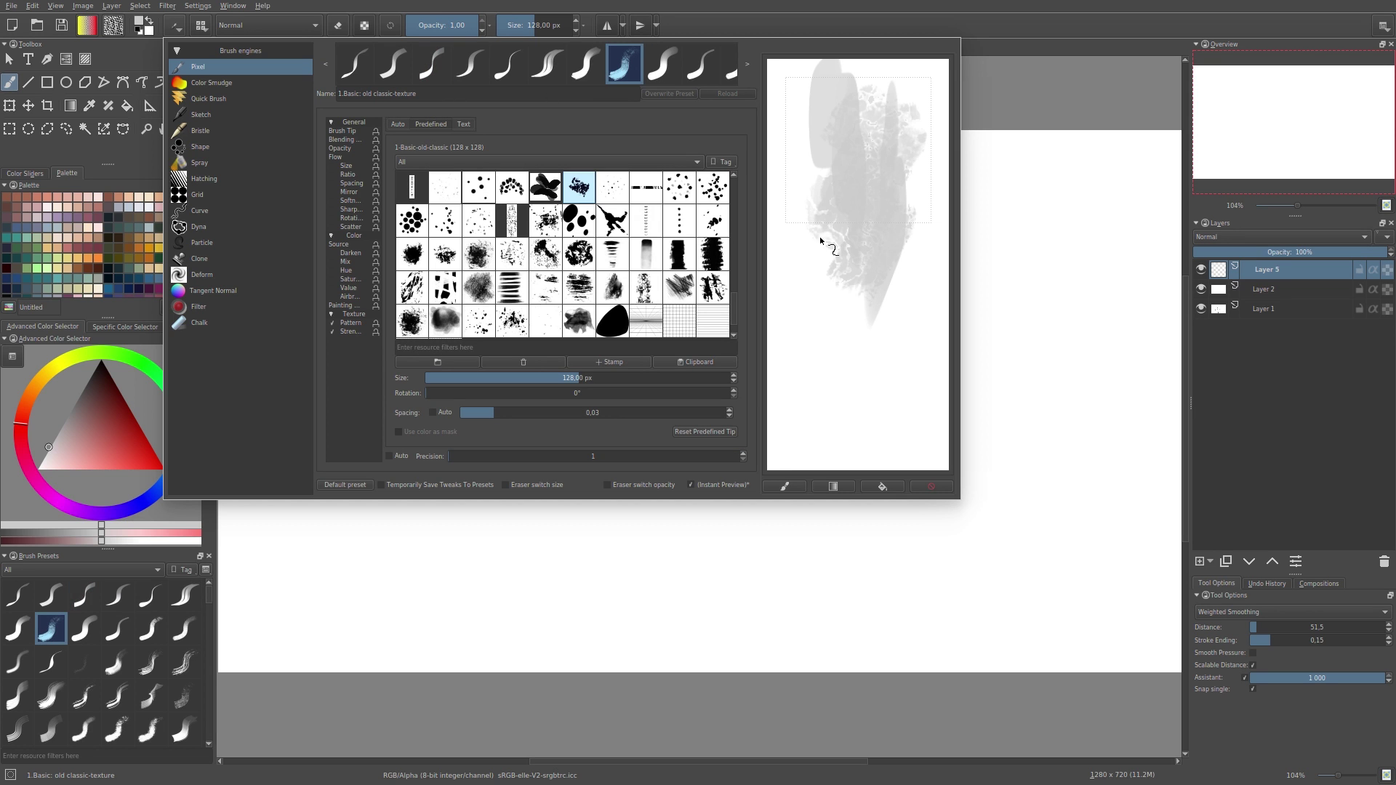
pyautogui.click(661, 64)
pyautogui.moveTo(805, 116)
pyautogui.mouseDown()
pyautogui.moveTo(880, 231)
pyautogui.moveTo(877, 145)
pyautogui.moveTo(909, 109)
pyautogui.moveTo(863, 287)
pyautogui.moveTo(847, 197)
pyautogui.moveTo(789, 261)
pyautogui.mouseUp()
pyautogui.click(701, 63)
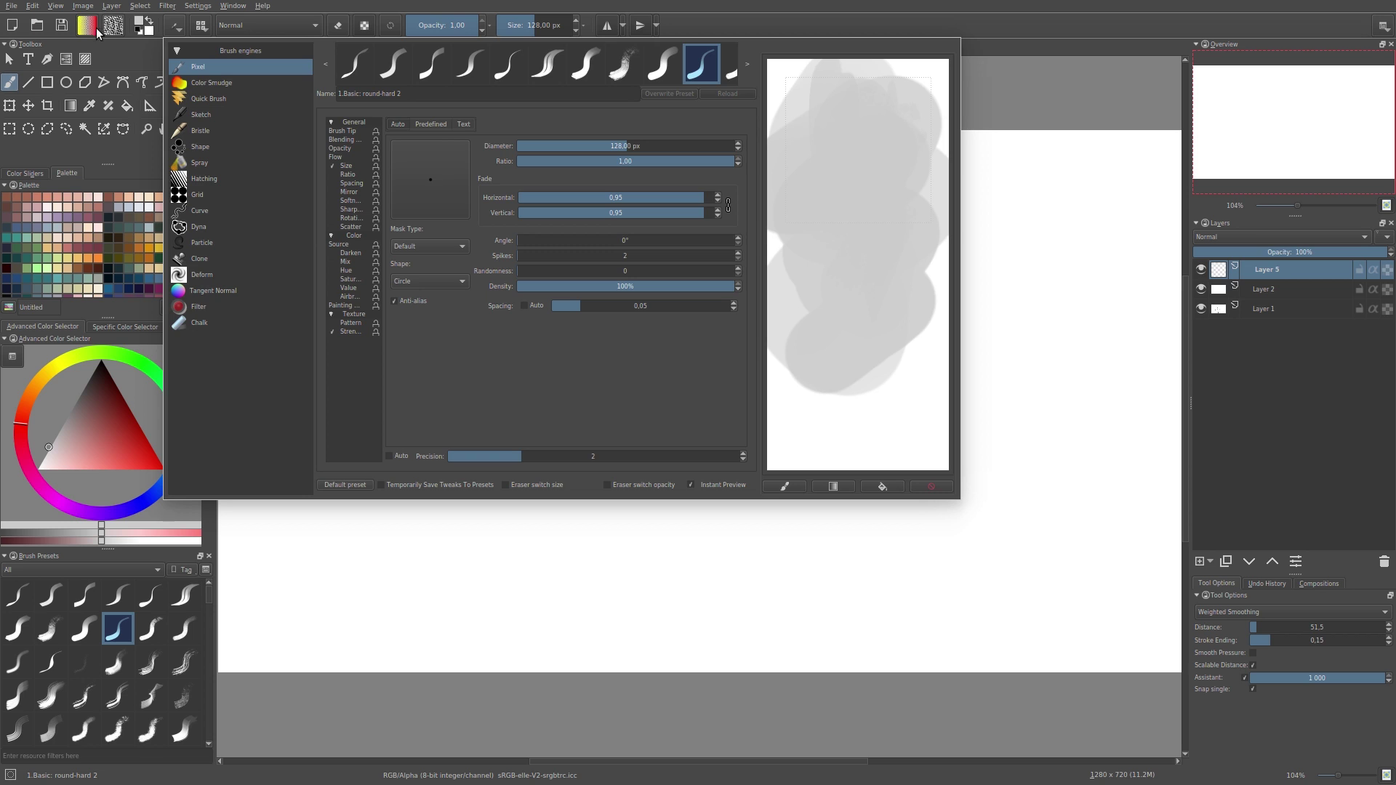
# Step: Close the brush editor and set the foreground color to dark red #9b2e2e
pyautogui.click(122, 57)
pyautogui.click(139, 24)
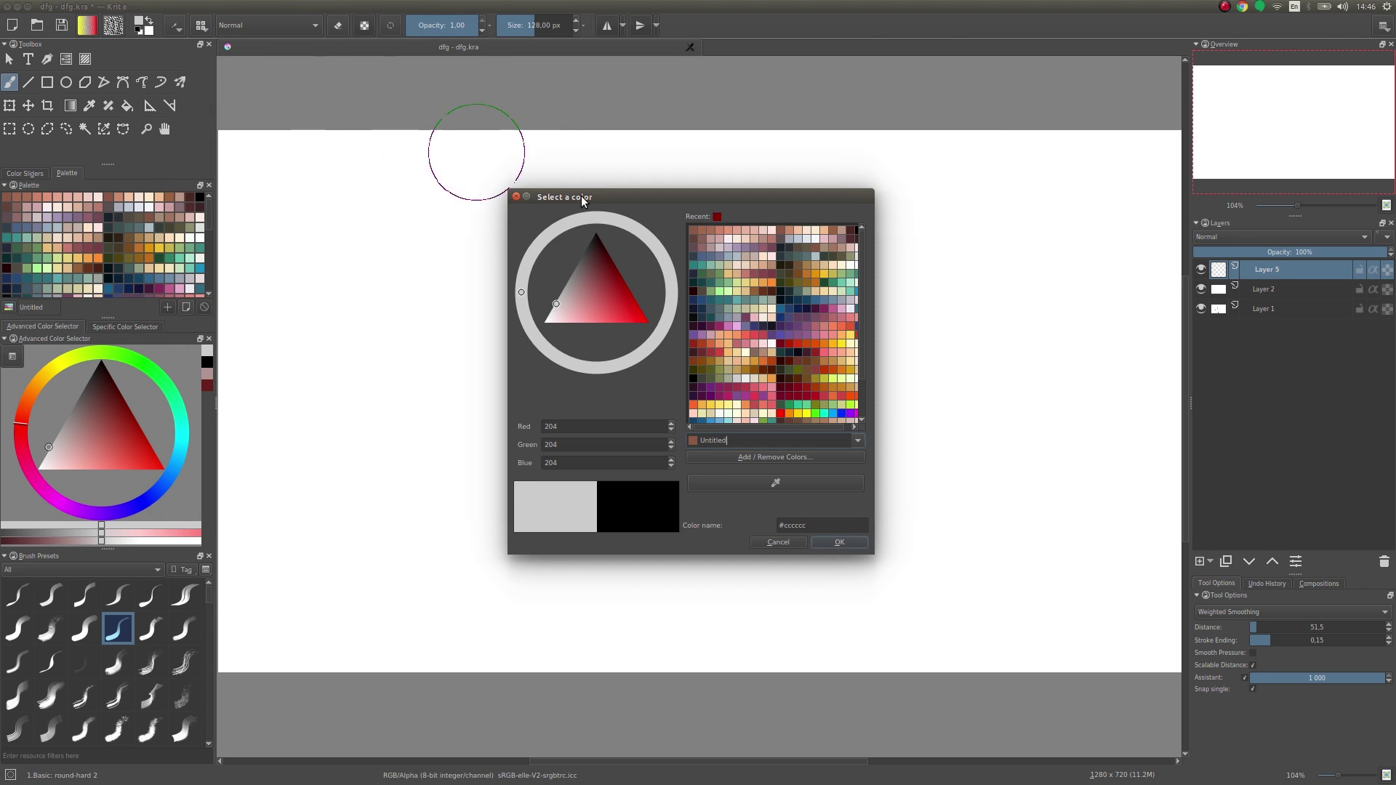
pyautogui.click(622, 285)
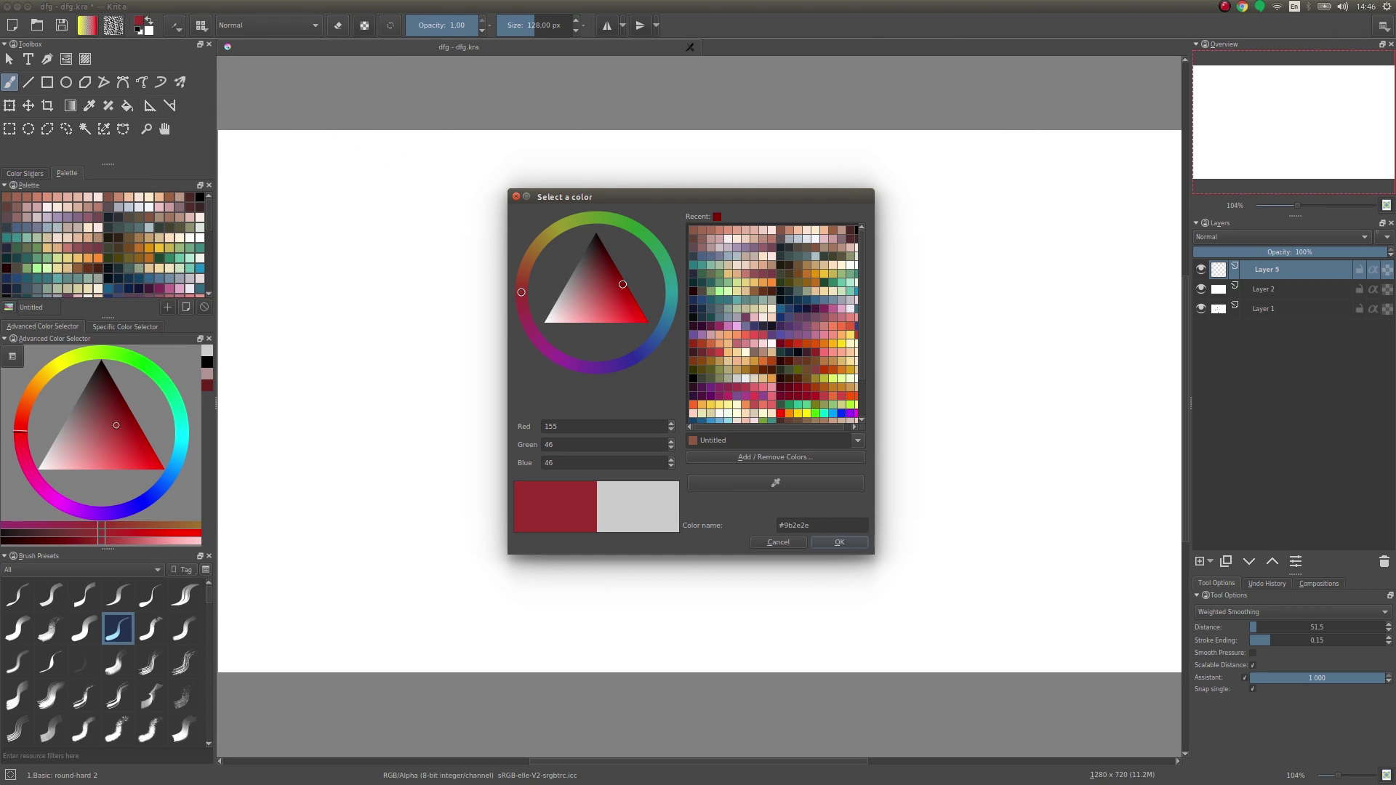
pyautogui.click(839, 542)
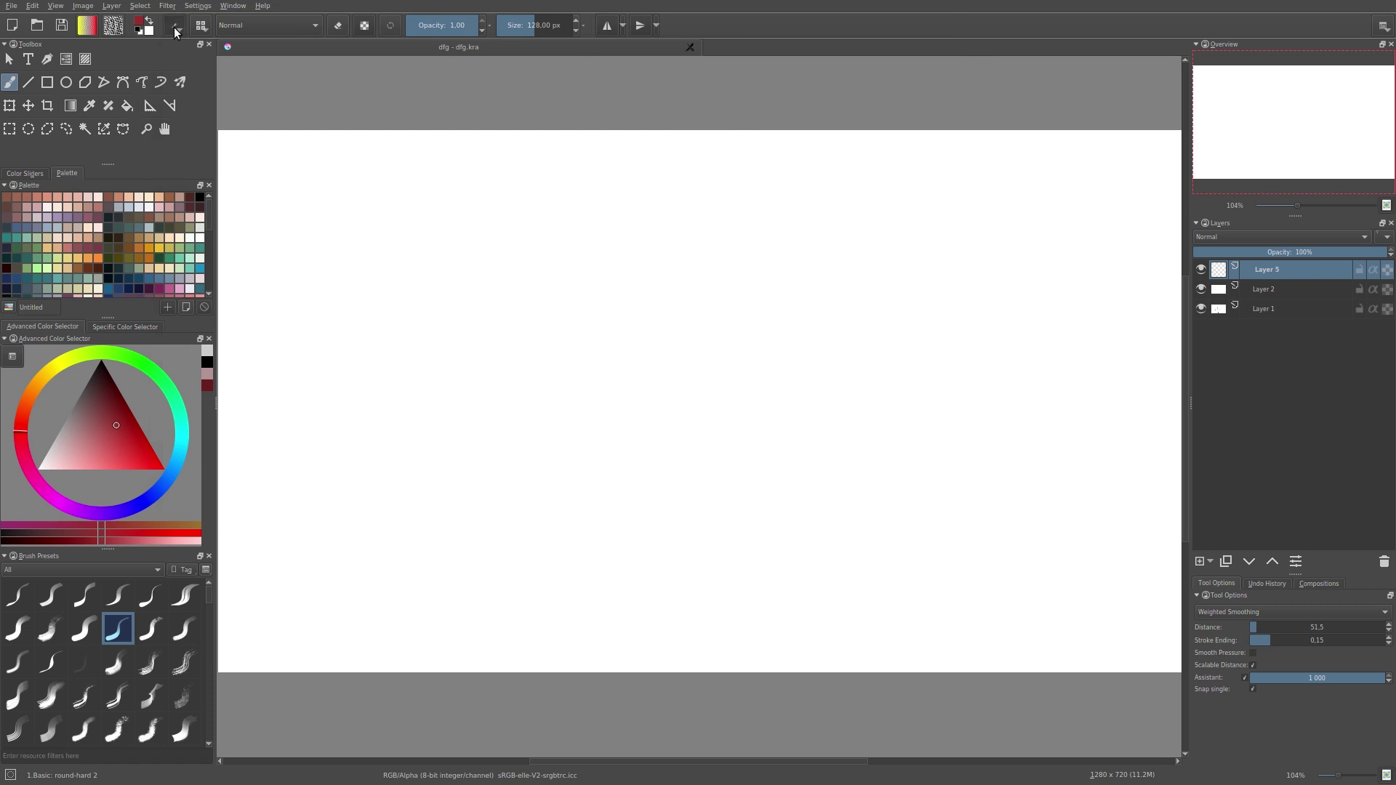
# Step: Reopen the brush editor, clear its scratchpad and paint test strokes with 1.Basic: round-hard 2 and 1.Basic: flat-vertical
pyautogui.click(176, 29)
pyautogui.click(882, 486)
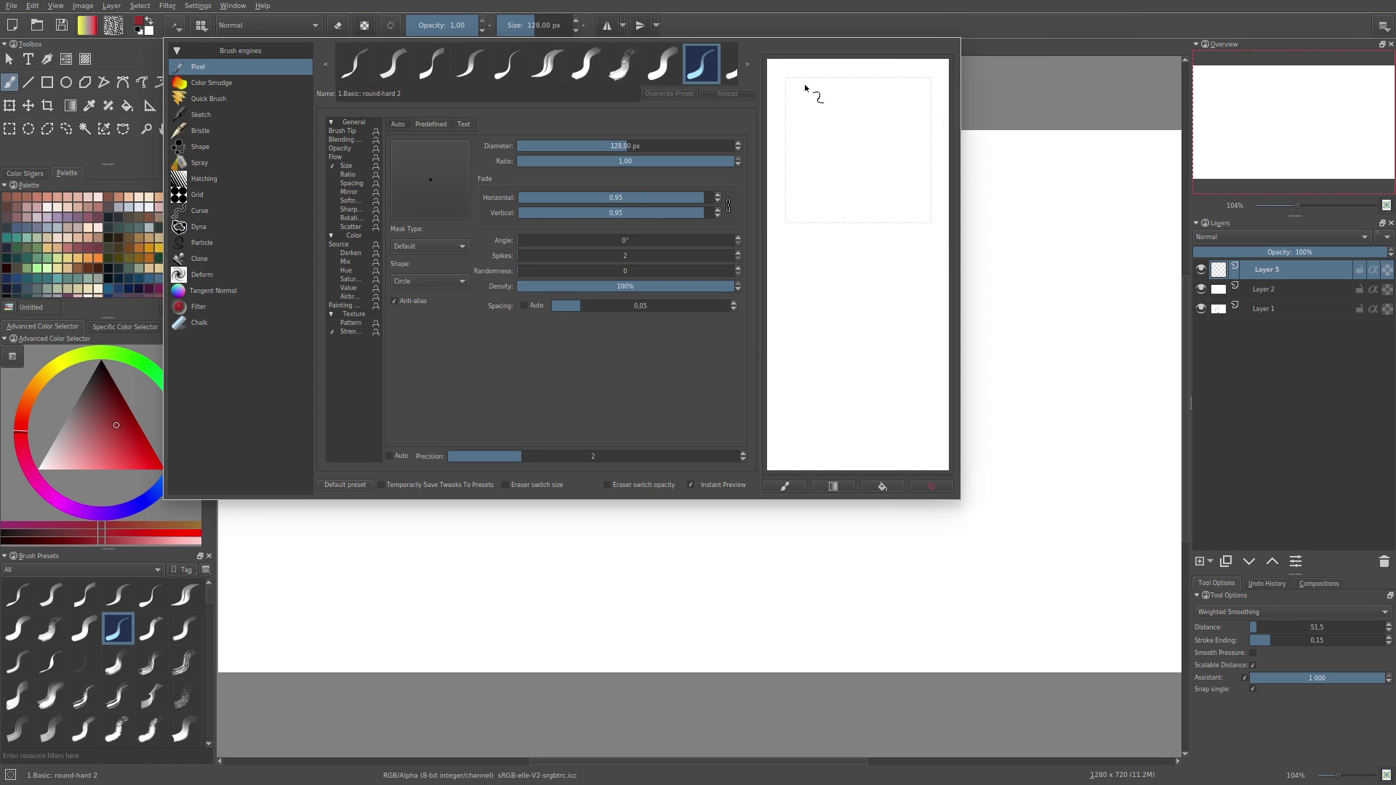
pyautogui.moveTo(856, 158)
pyautogui.mouseDown()
pyautogui.moveTo(885, 210)
pyautogui.moveTo(893, 143)
pyautogui.moveTo(911, 129)
pyautogui.moveTo(863, 184)
pyautogui.moveTo(869, 117)
pyautogui.moveTo(904, 168)
pyautogui.moveTo(880, 173)
pyautogui.moveTo(866, 150)
pyautogui.moveTo(887, 200)
pyautogui.mouseUp()
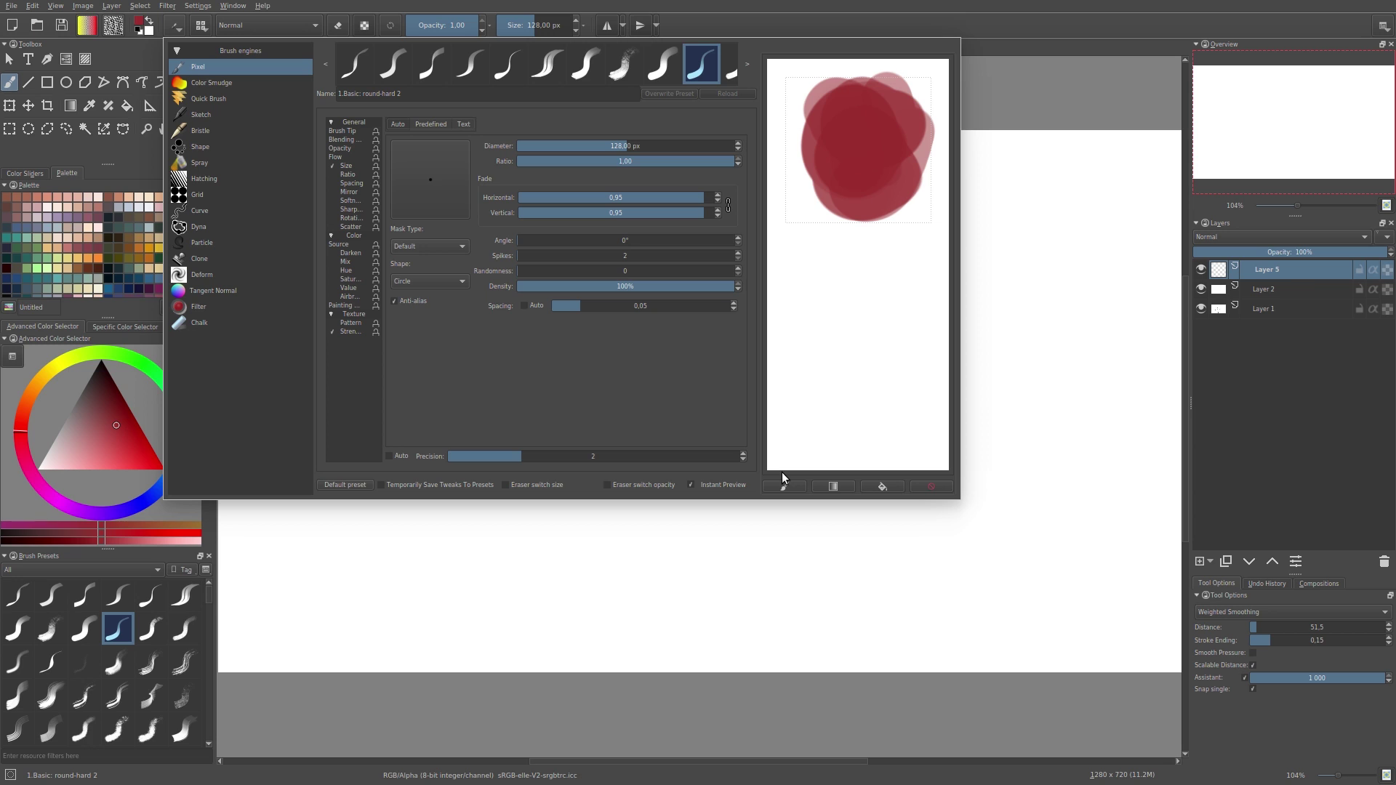
pyautogui.press('/')
pyautogui.moveTo(860, 173)
pyautogui.mouseDown()
pyautogui.moveTo(844, 289)
pyautogui.moveTo(862, 406)
pyautogui.moveTo(855, 161)
pyautogui.moveTo(855, 305)
pyautogui.moveTo(876, 333)
pyautogui.moveTo(873, 181)
pyautogui.mouseUp()
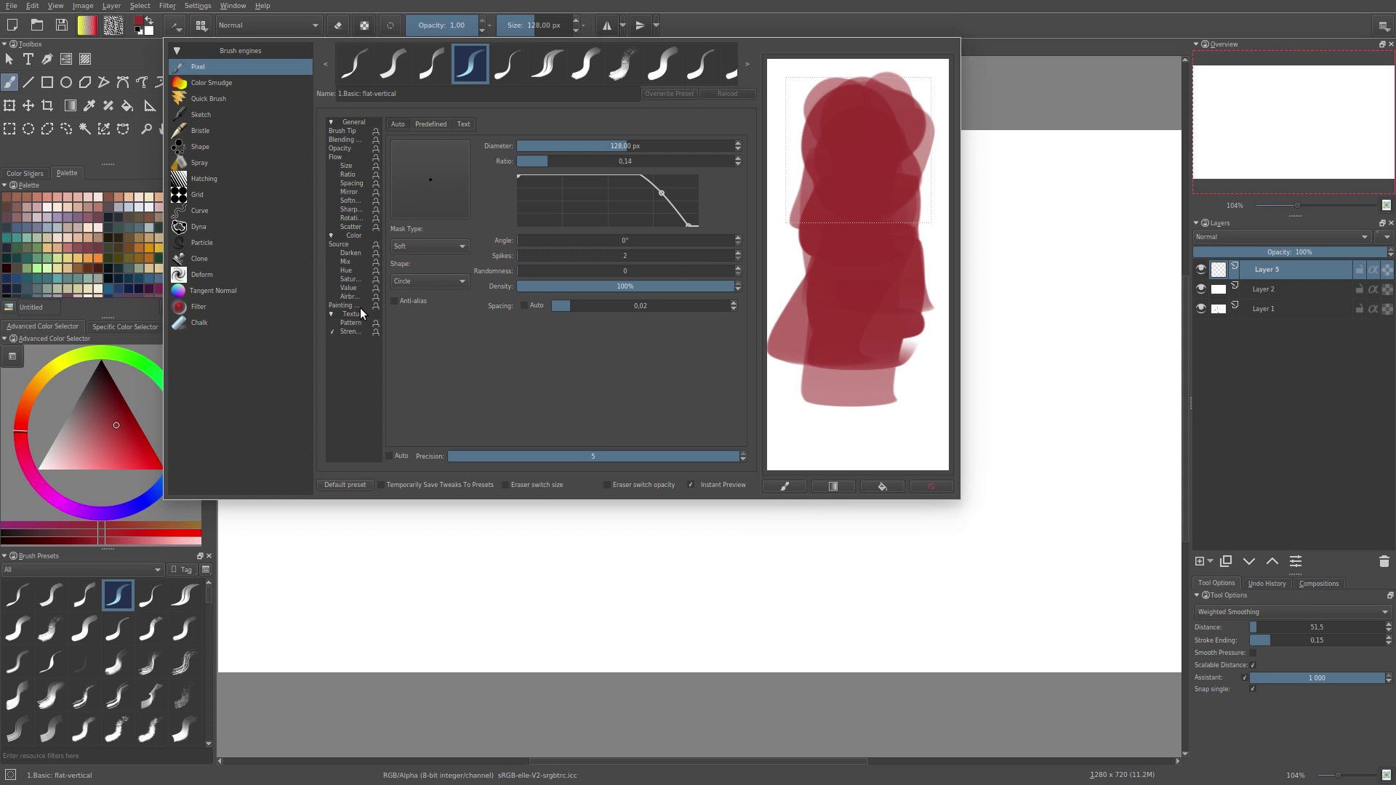
# Step: Examine the general settings of 1.Basic: flat-vertical, including Opacity, Mirror, Rotation, Spacing, Scatter, Sharpness, Size, Brush Tip and Flow
pyautogui.click(348, 149)
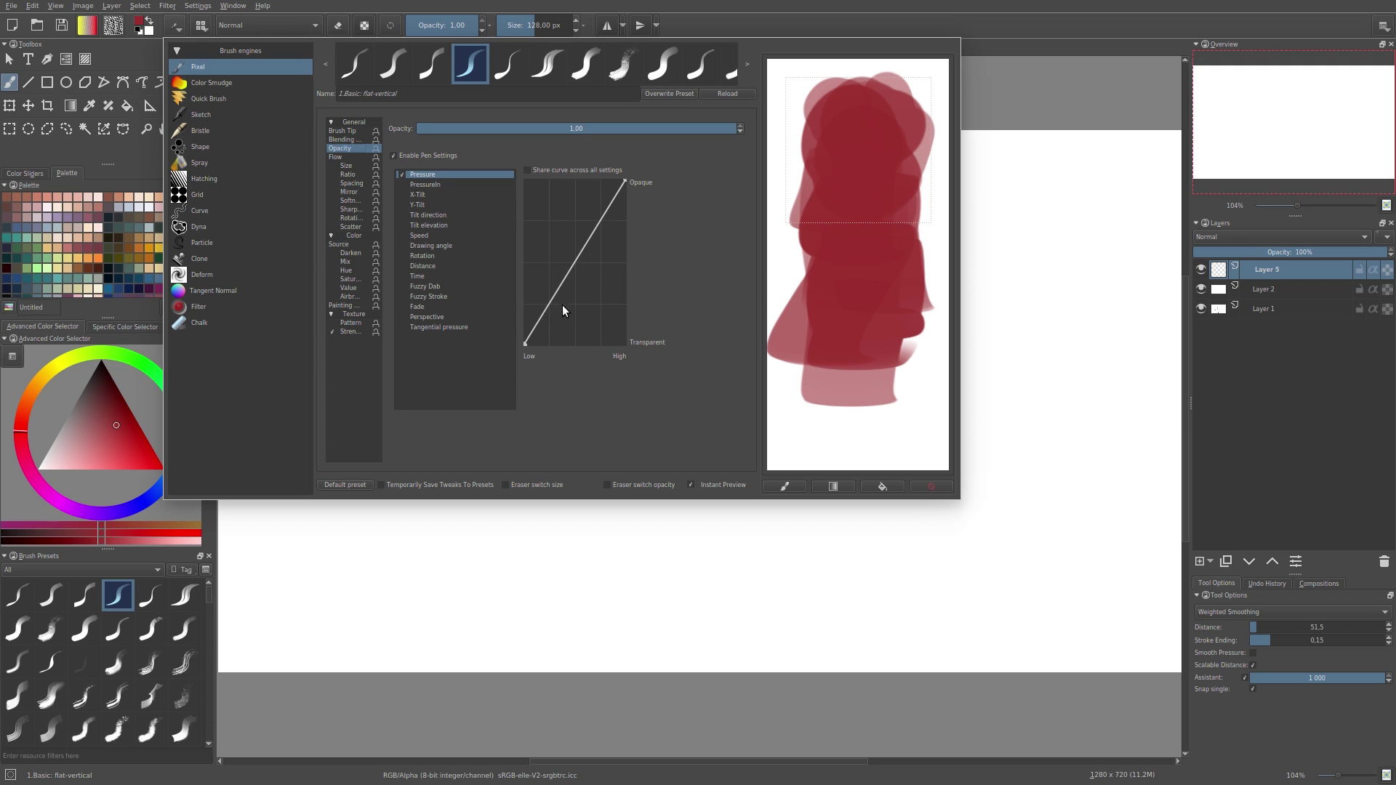
pyautogui.click(348, 192)
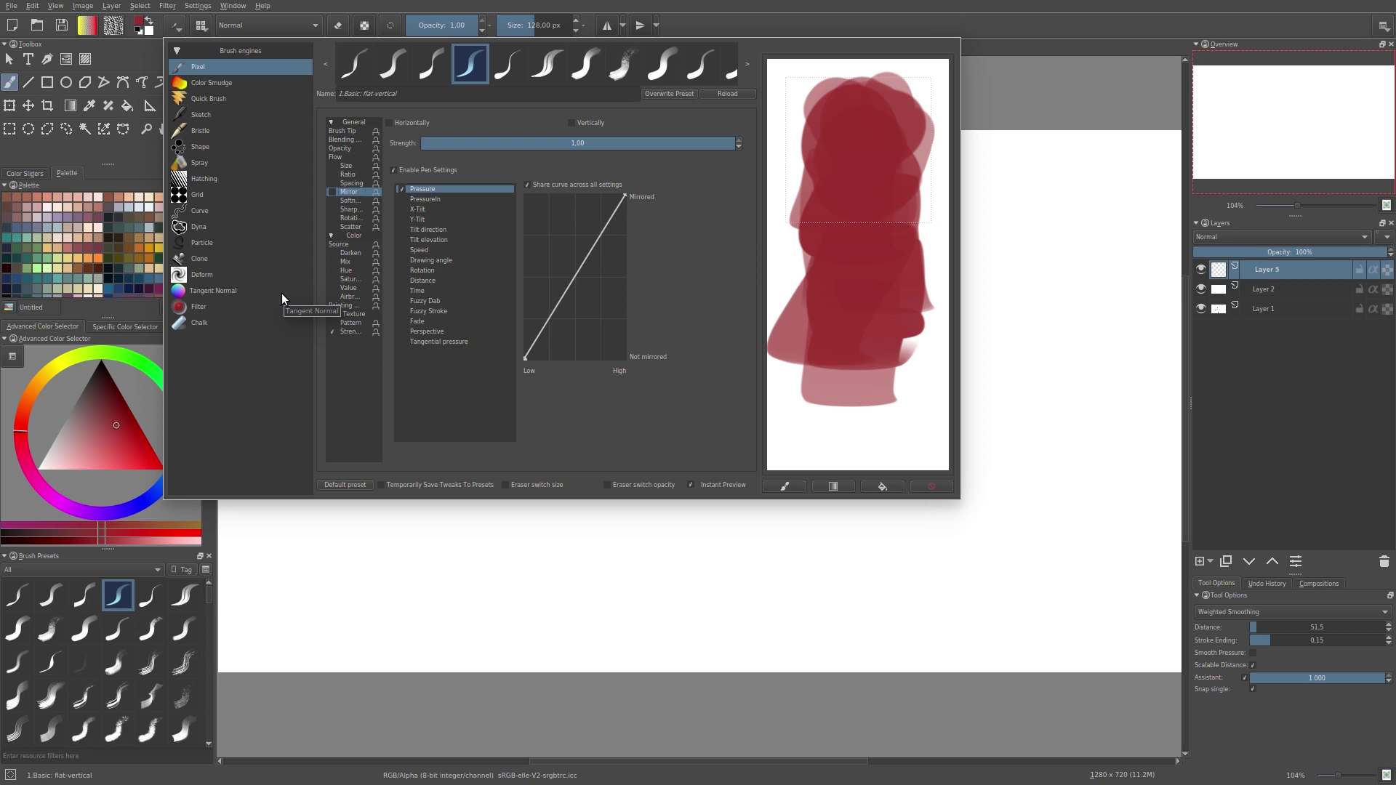
pyautogui.click(352, 218)
pyautogui.click(350, 183)
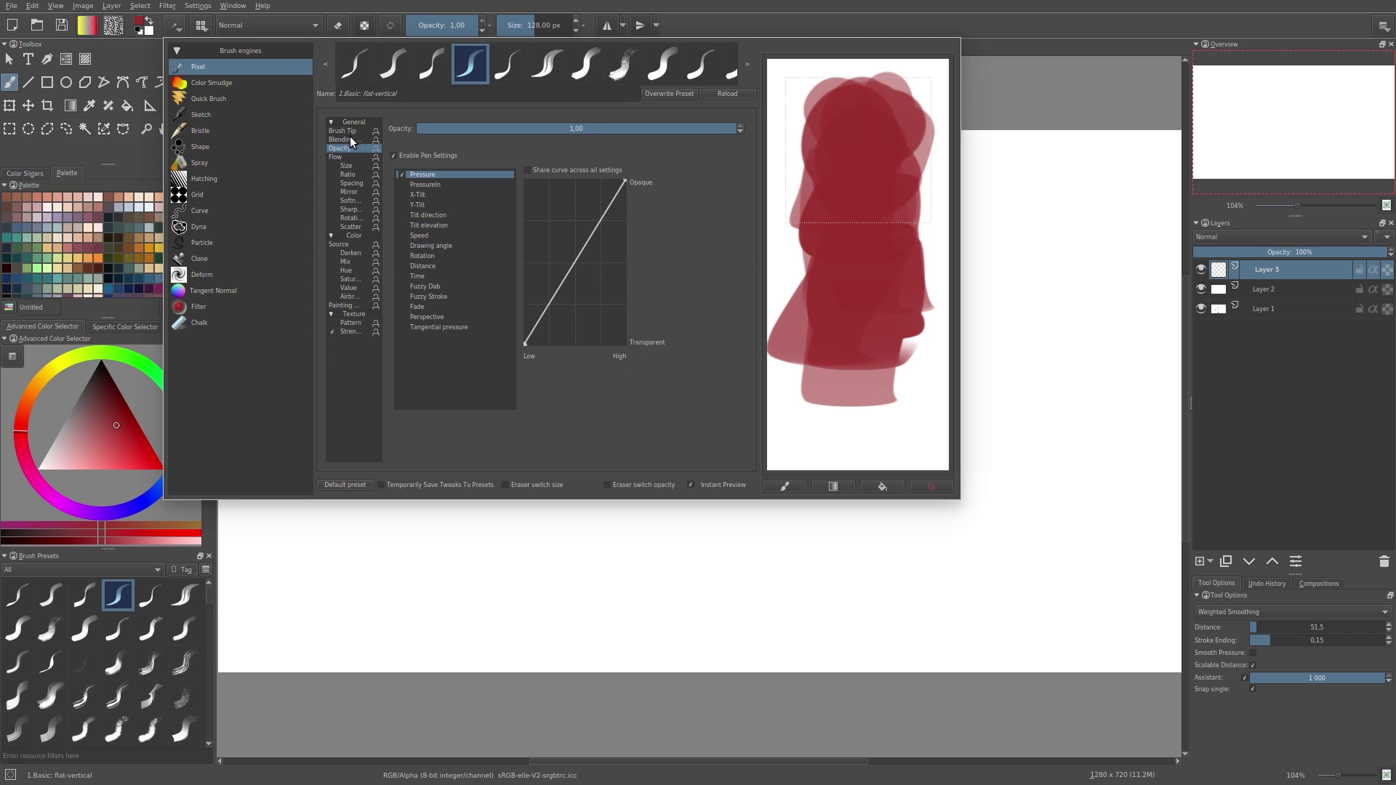
pyautogui.click(351, 227)
pyautogui.click(353, 148)
pyautogui.click(351, 210)
pyautogui.click(351, 166)
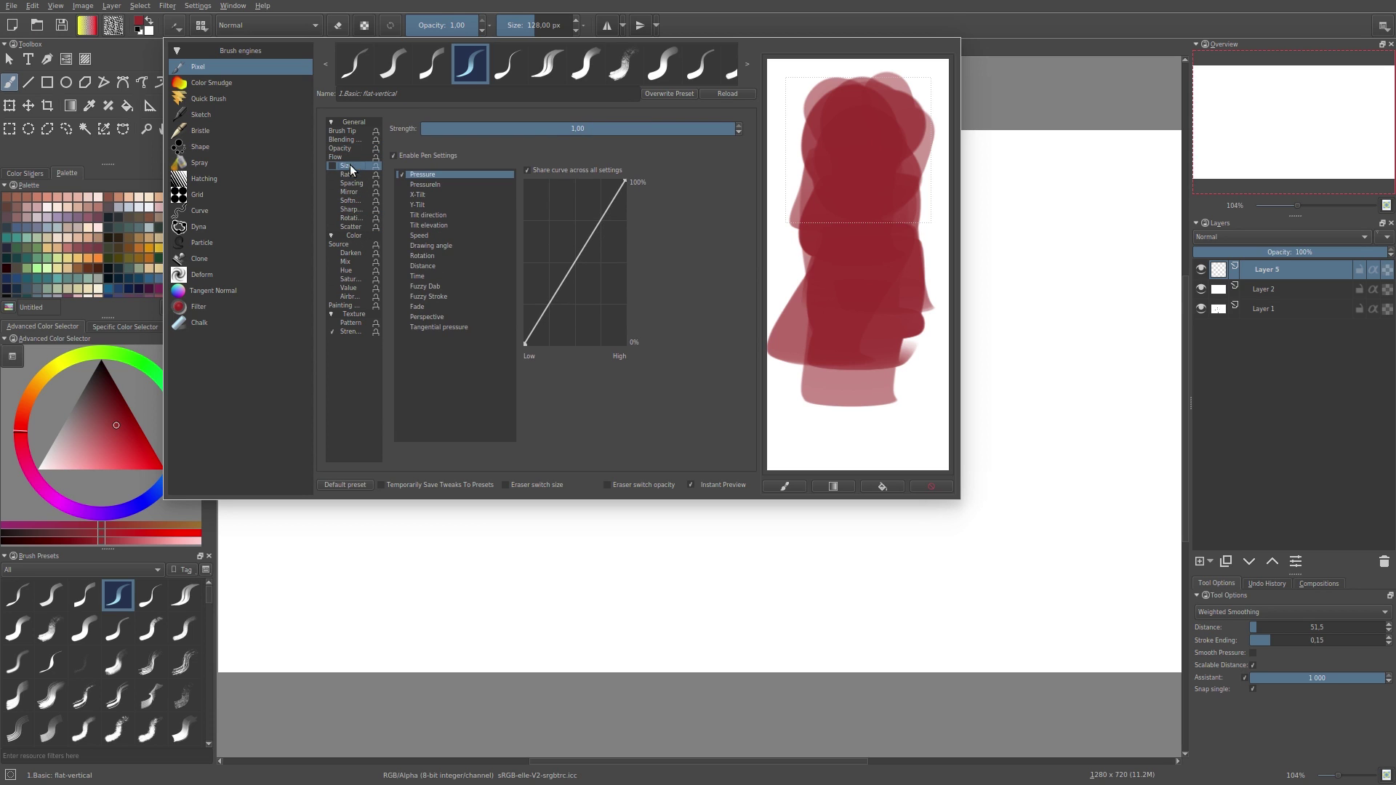
pyautogui.click(353, 148)
pyautogui.click(352, 131)
pyautogui.click(349, 155)
pyautogui.click(347, 149)
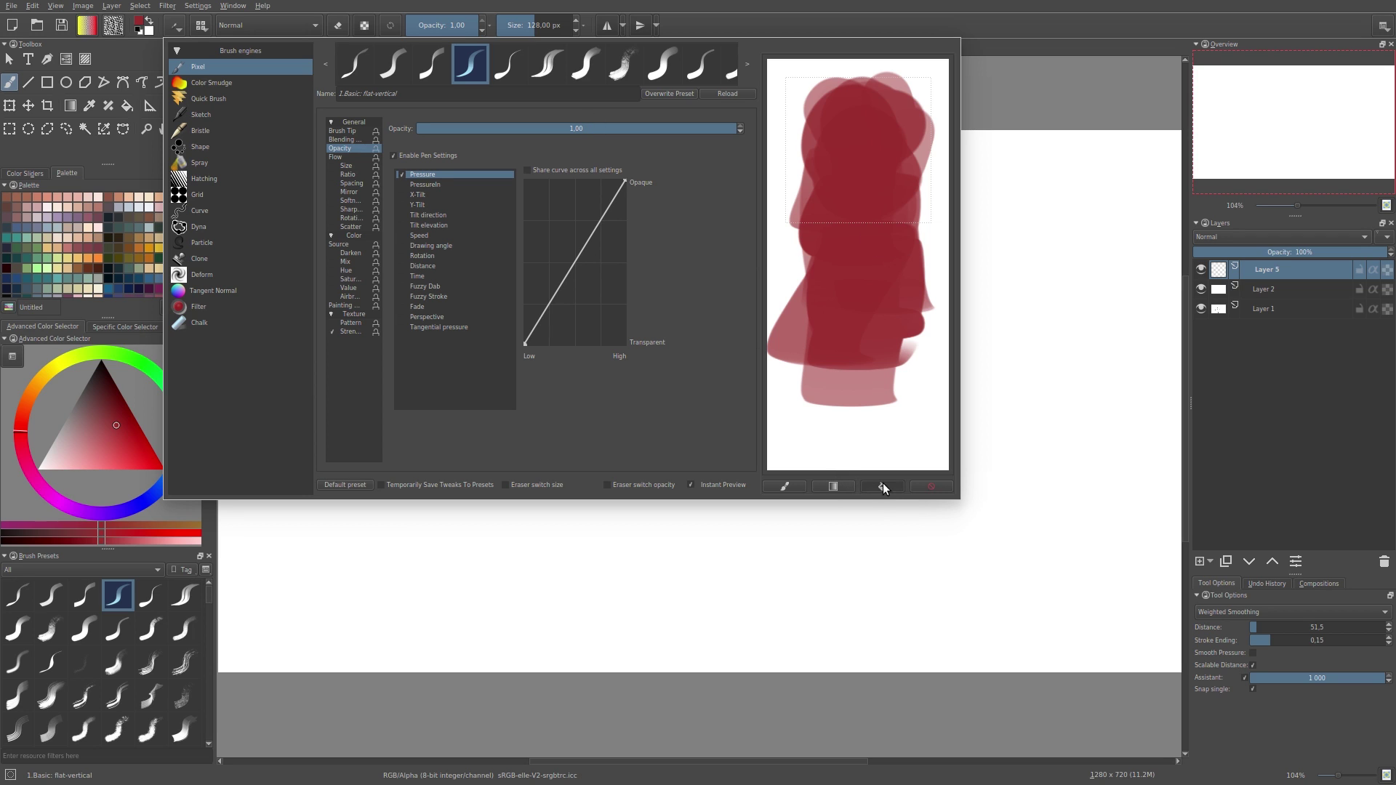
# Step: Clear the scratchpad and paint a long vertical test stroke with pressure-controlled opacity, increasing the pressure along the way
pyautogui.click(883, 487)
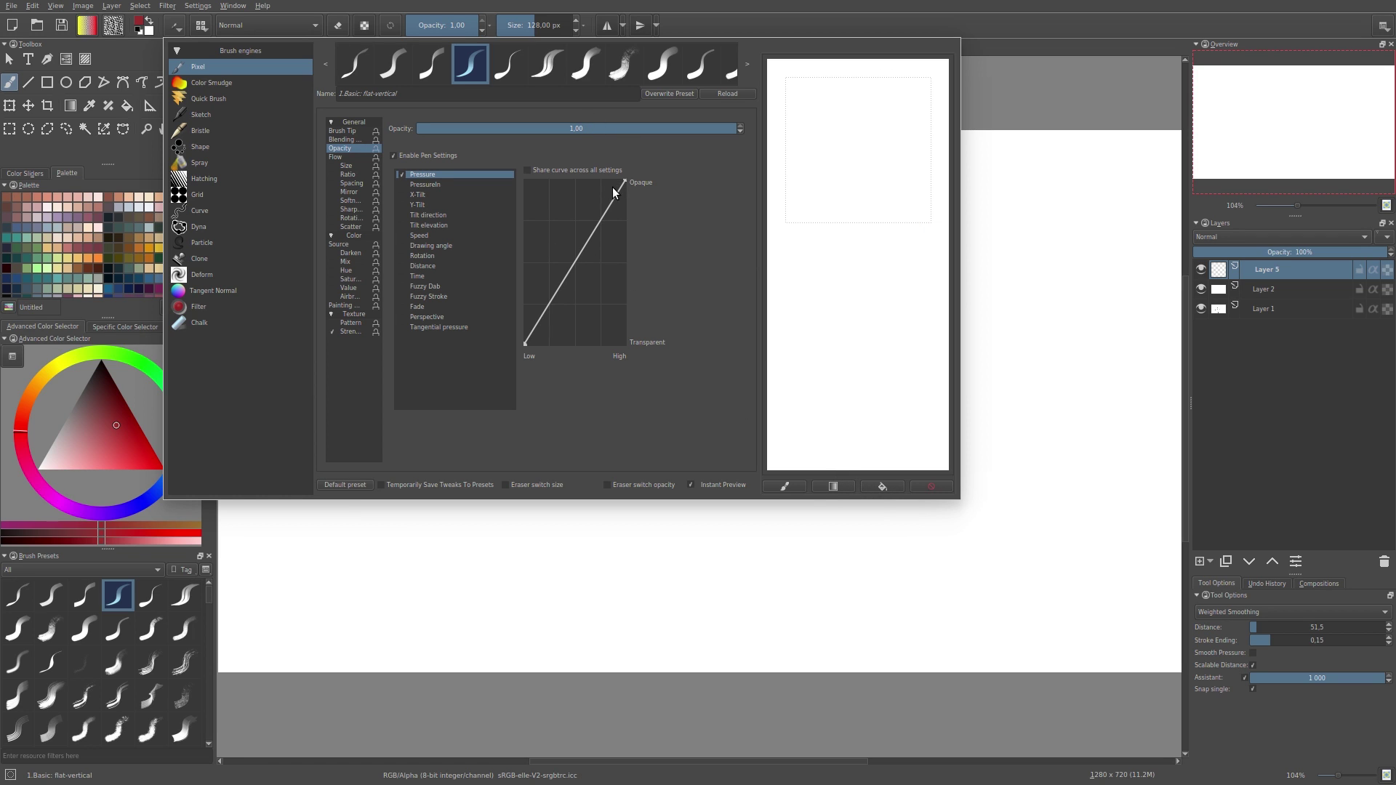
pyautogui.moveTo(820, 124)
pyautogui.mouseDown()
pyautogui.moveTo(829, 134)
pyautogui.moveTo(849, 90)
pyautogui.moveTo(849, 151)
pyautogui.mouseUp()
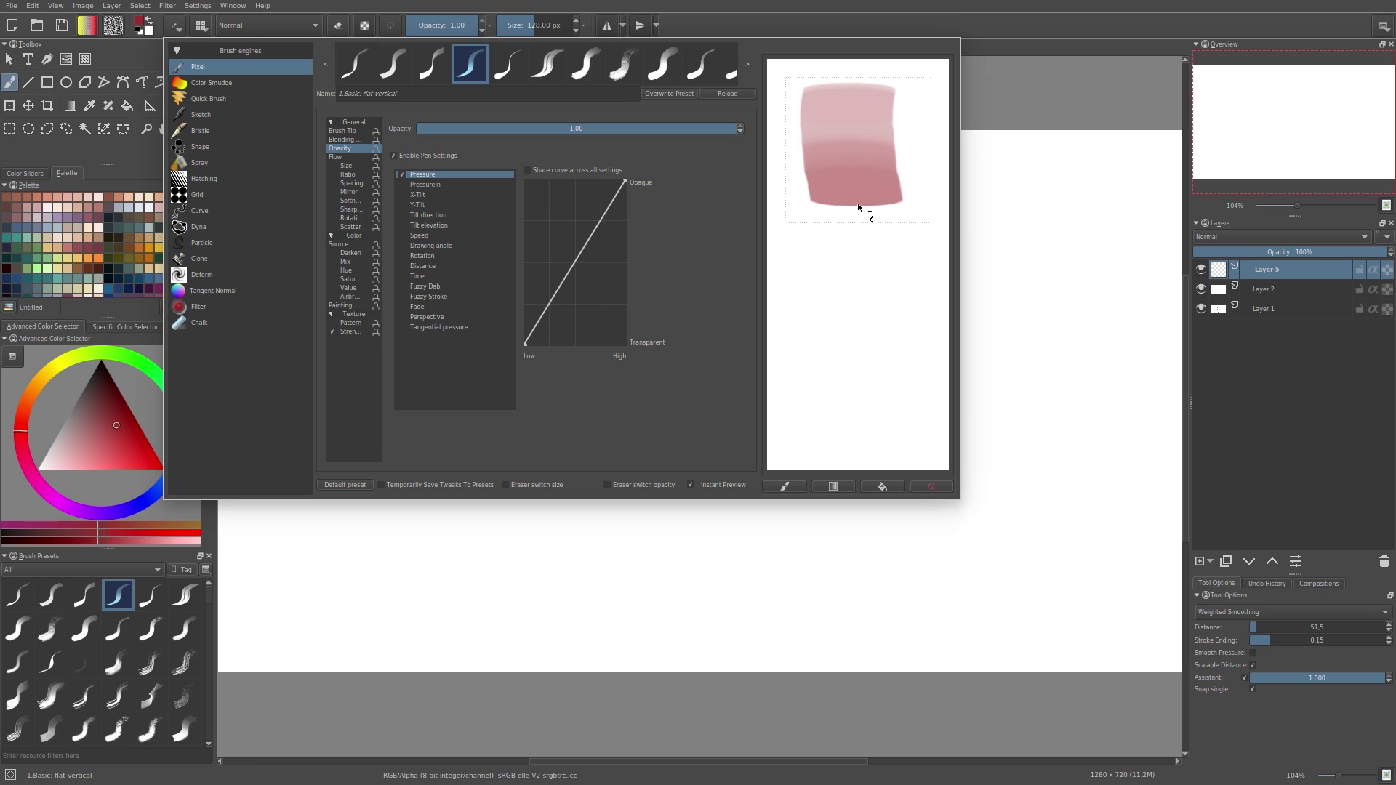
pyautogui.moveTo(877, 304); pyautogui.dragTo(880, 352)
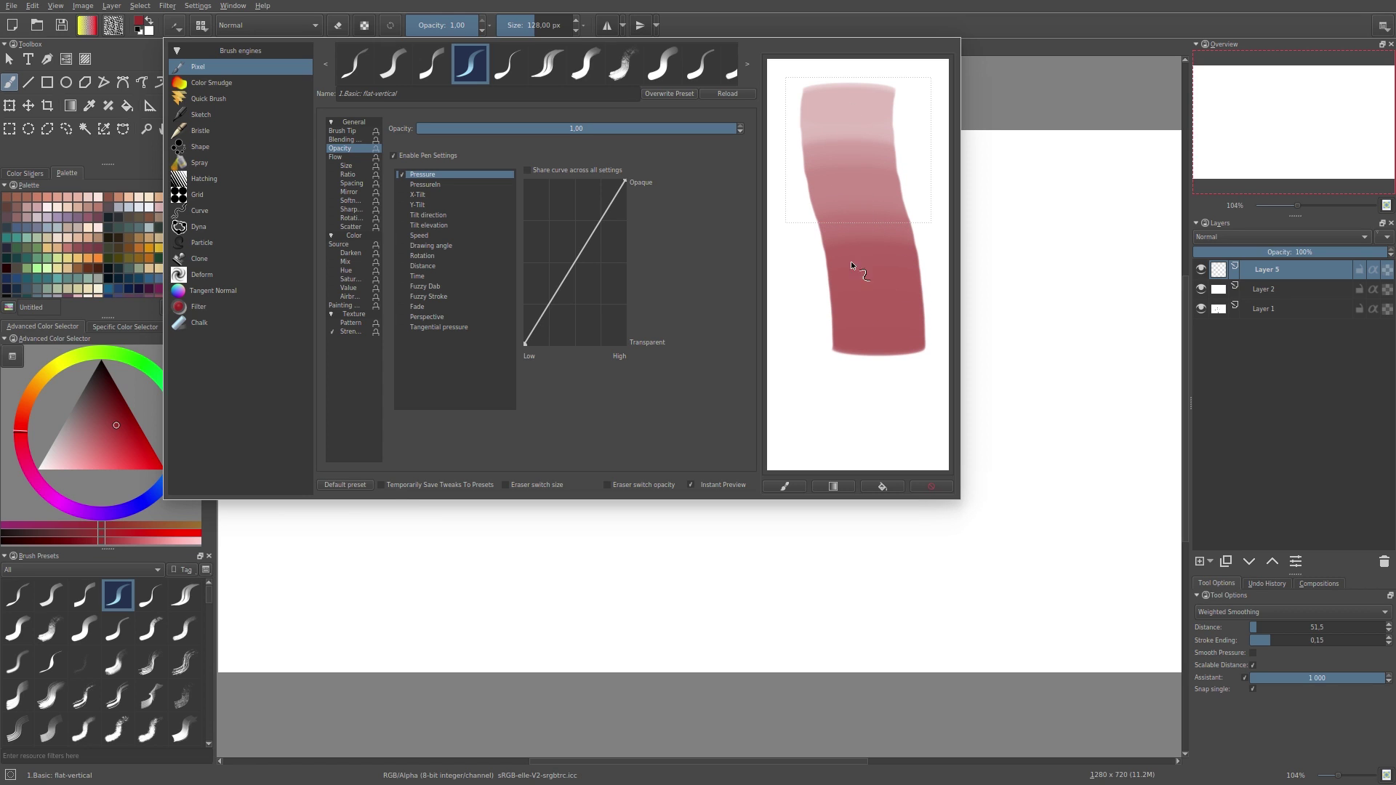
# Step: Test strokes on a cleared scratchpad with the Opacity pen settings disabled, then clear it and re-enable the pen settings
pyautogui.click(882, 486)
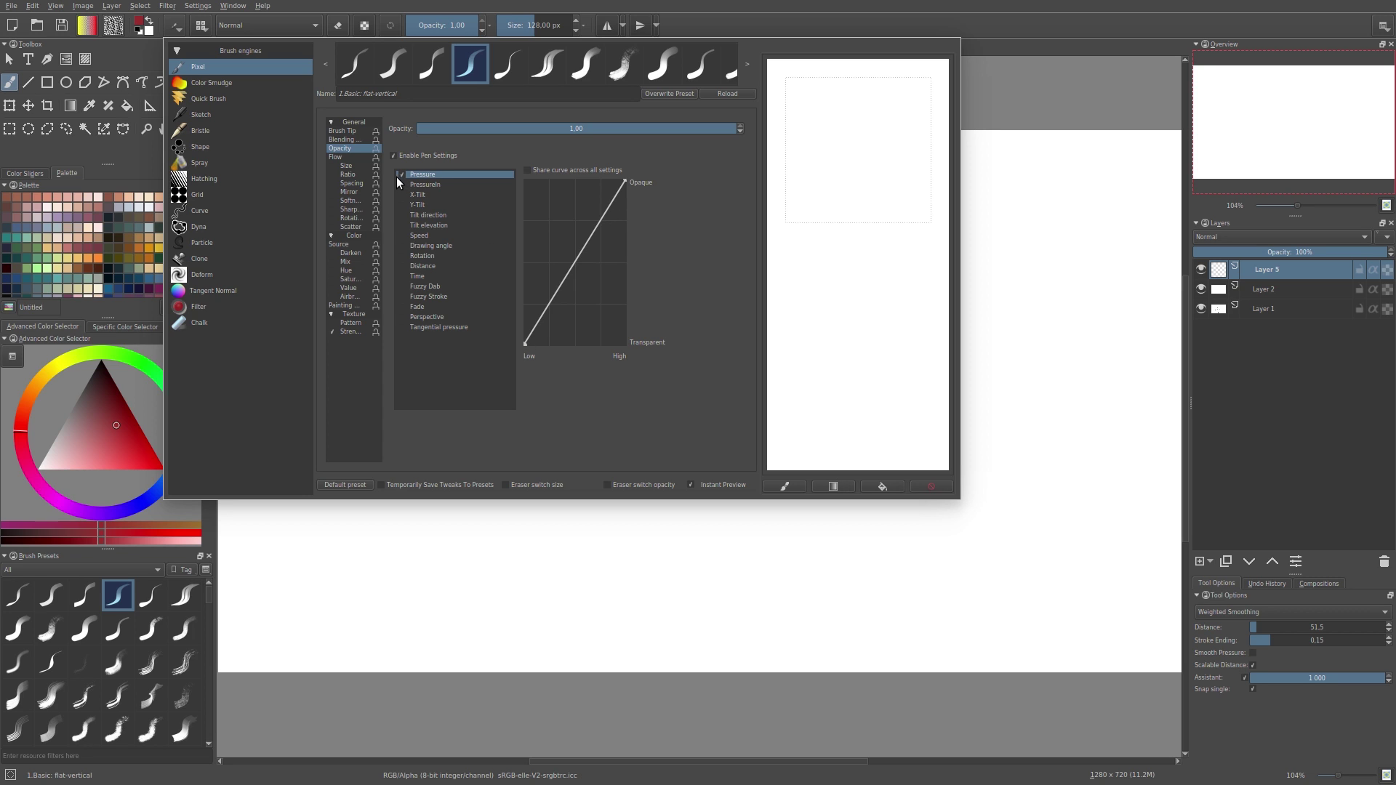
pyautogui.click(394, 156)
pyautogui.moveTo(870, 93)
pyautogui.mouseDown()
pyautogui.moveTo(853, 199)
pyautogui.moveTo(840, 134)
pyautogui.moveTo(873, 281)
pyautogui.moveTo(859, 136)
pyautogui.moveTo(894, 85)
pyautogui.moveTo(875, 236)
pyautogui.moveTo(914, 188)
pyautogui.moveTo(832, 269)
pyautogui.moveTo(831, 157)
pyautogui.mouseUp()
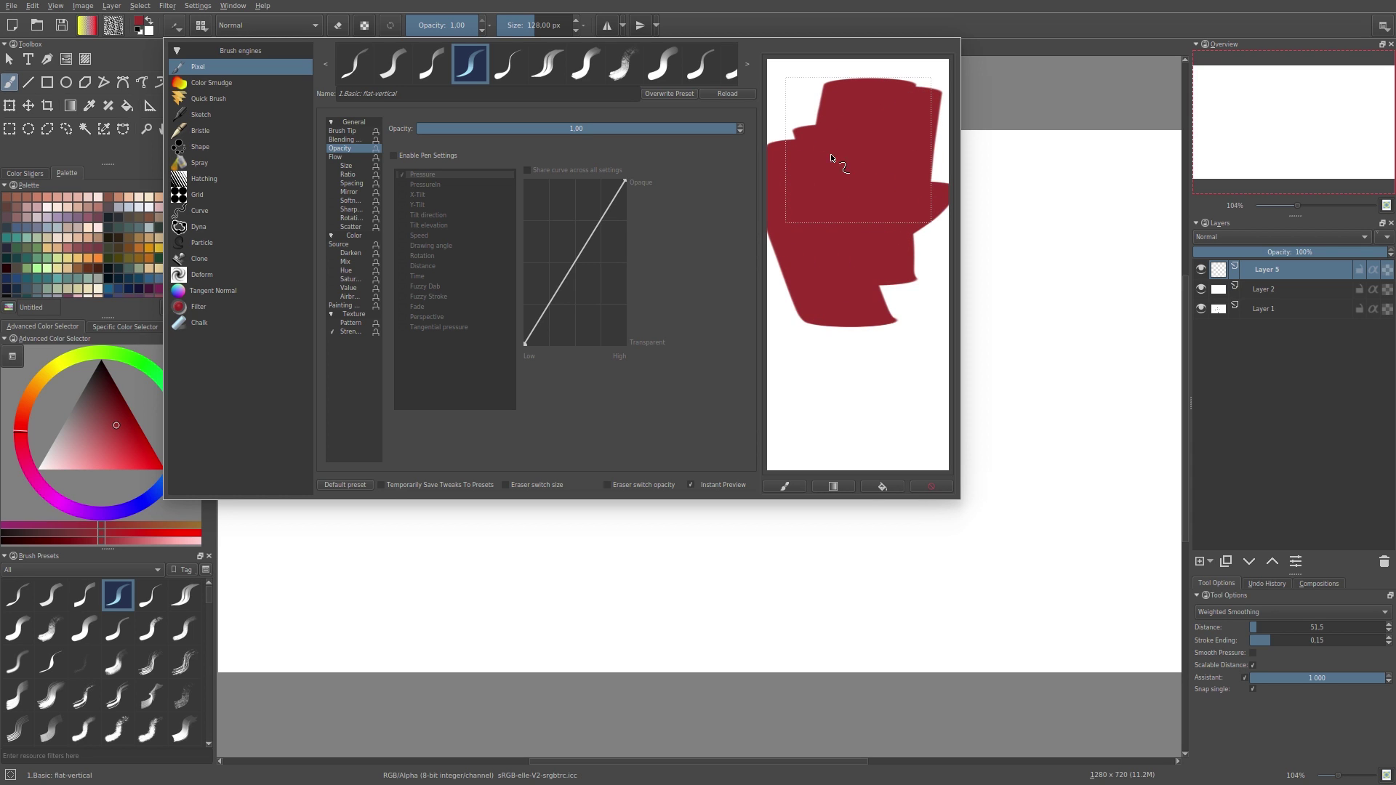
pyautogui.click(882, 486)
pyautogui.click(394, 156)
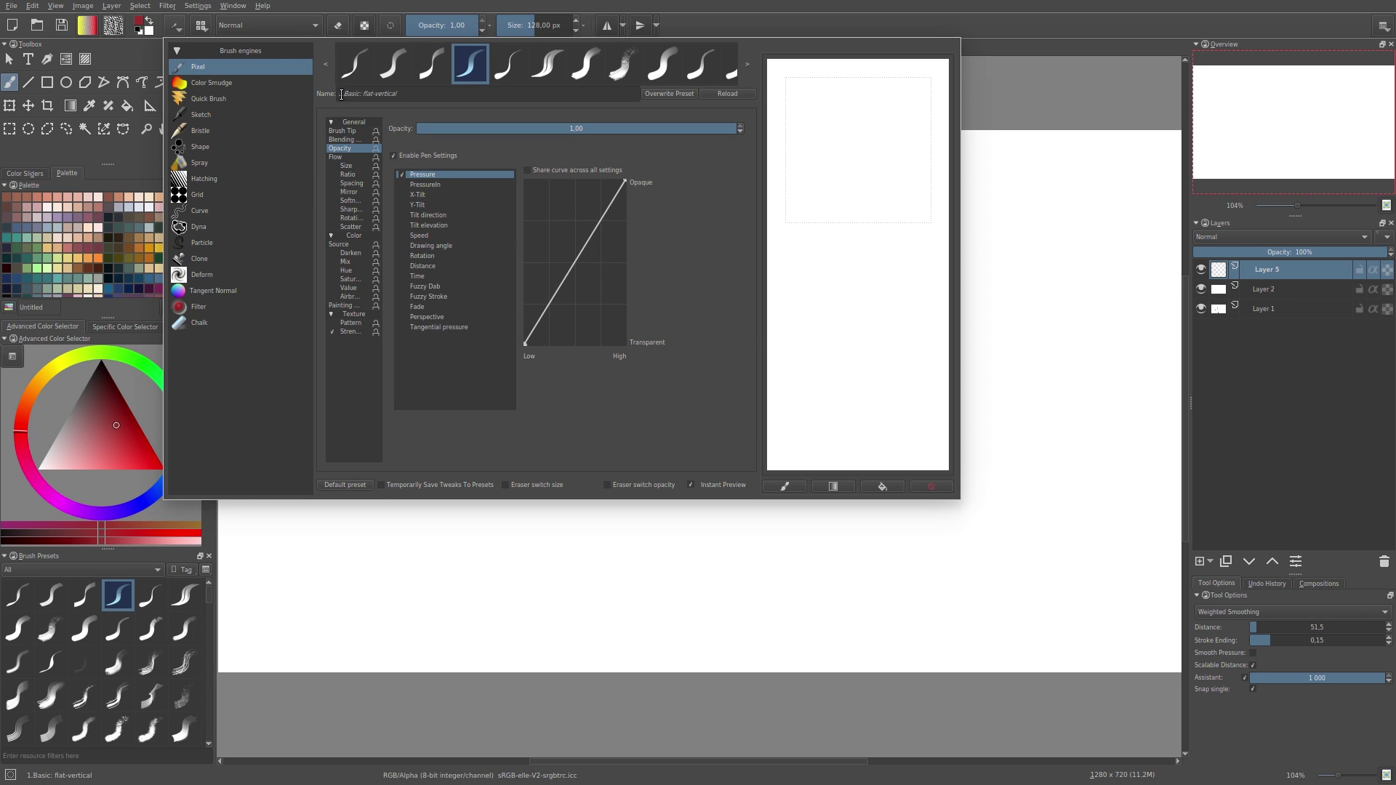
# Step: Highlight the preset's name in the brush editor and switch the brush engine to Color Smudge
pyautogui.moveTo(397, 95); pyautogui.dragTo(318, 94)
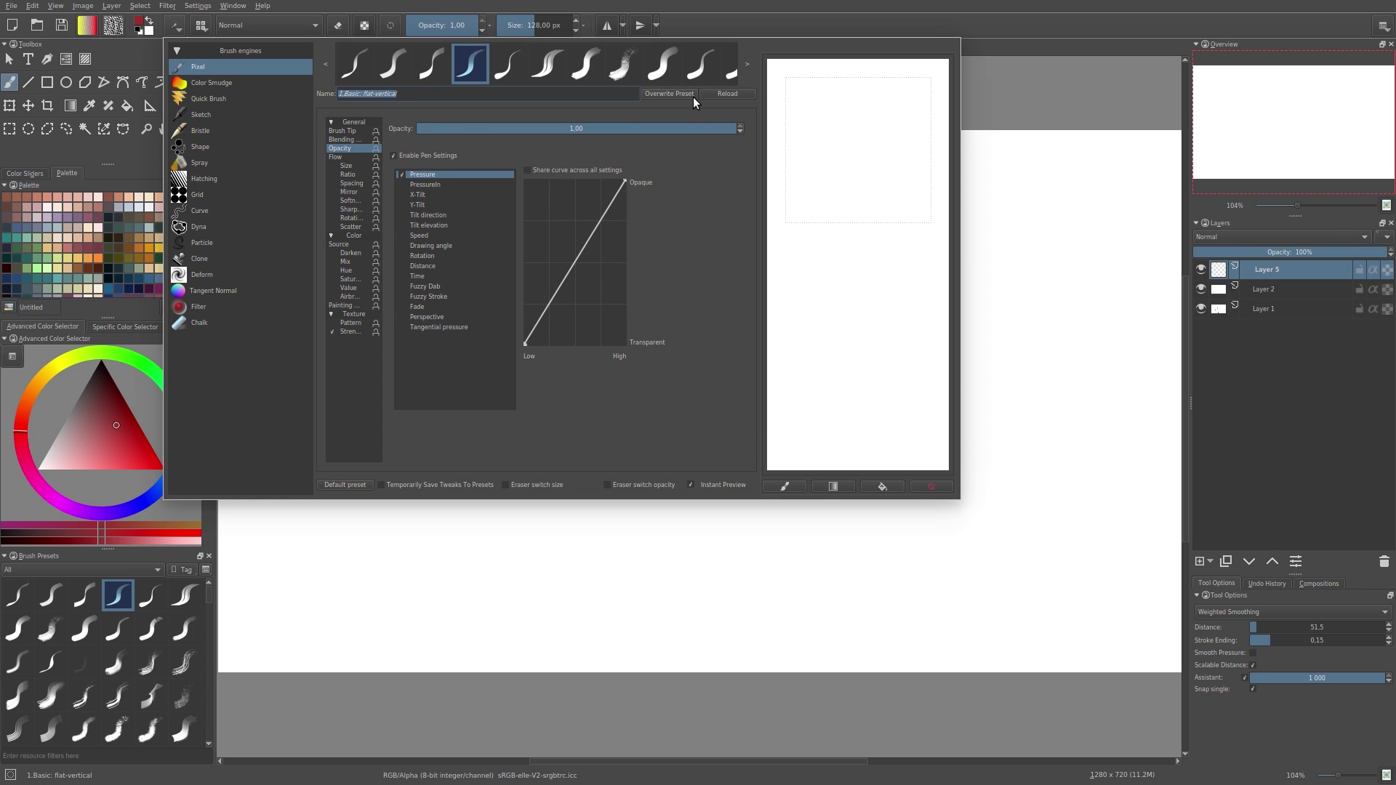
pyautogui.click(197, 84)
pyautogui.click(195, 69)
pyautogui.click(206, 79)
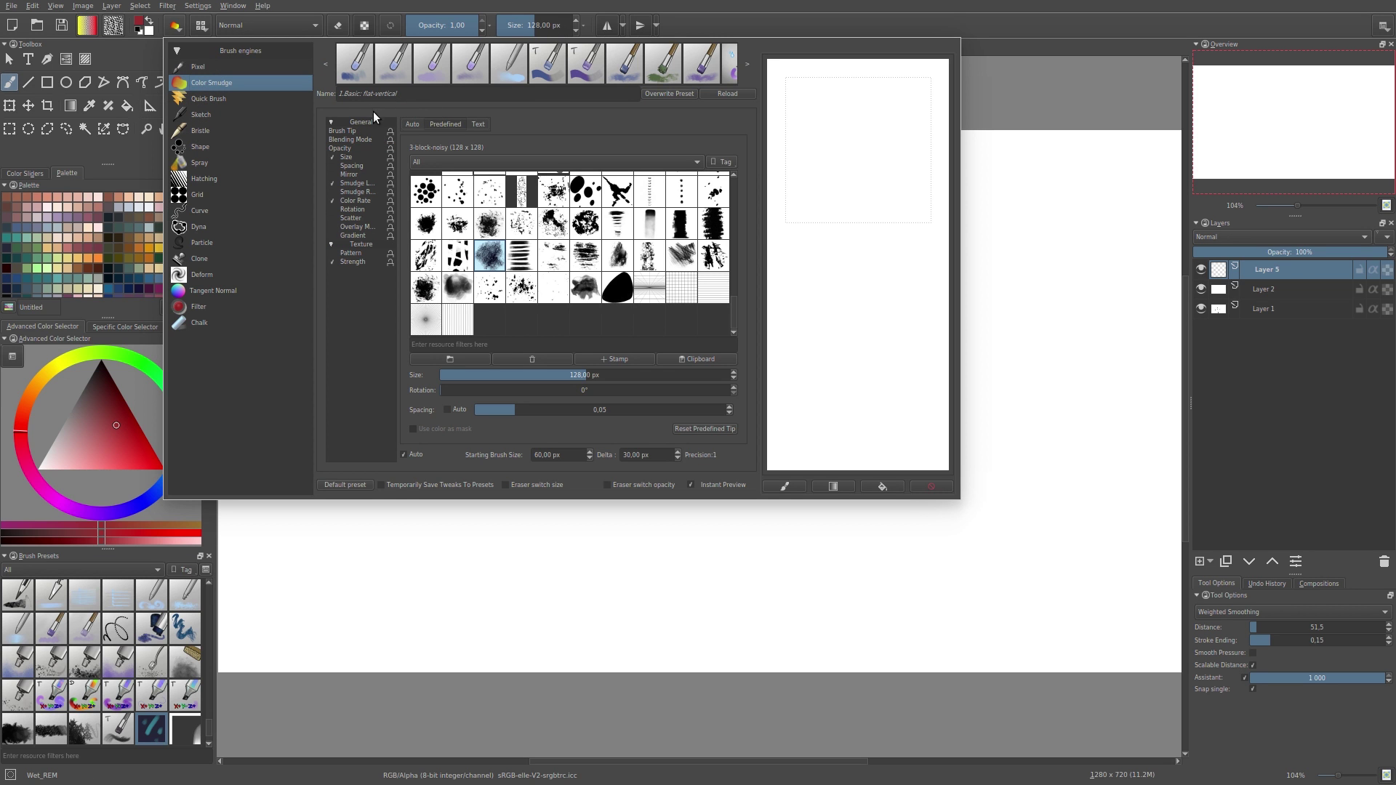
# Step: Select the Block_mix_tilt preset and paint smudging test strokes in the scratchpad, clearing it before a second try
pyautogui.click(547, 69)
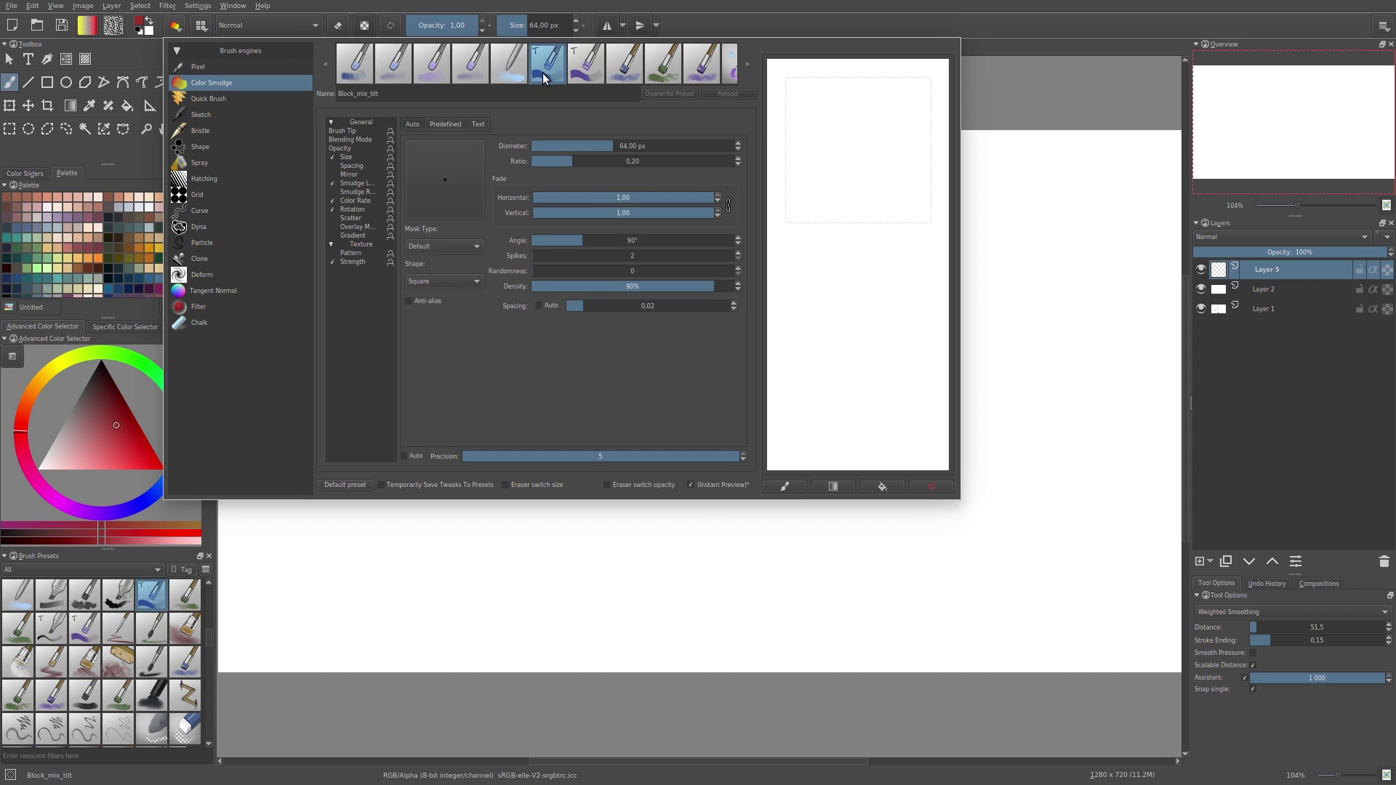
pyautogui.moveTo(840, 100)
pyautogui.mouseDown()
pyautogui.moveTo(844, 198)
pyautogui.moveTo(876, 160)
pyautogui.moveTo(829, 155)
pyautogui.moveTo(854, 176)
pyautogui.mouseUp()
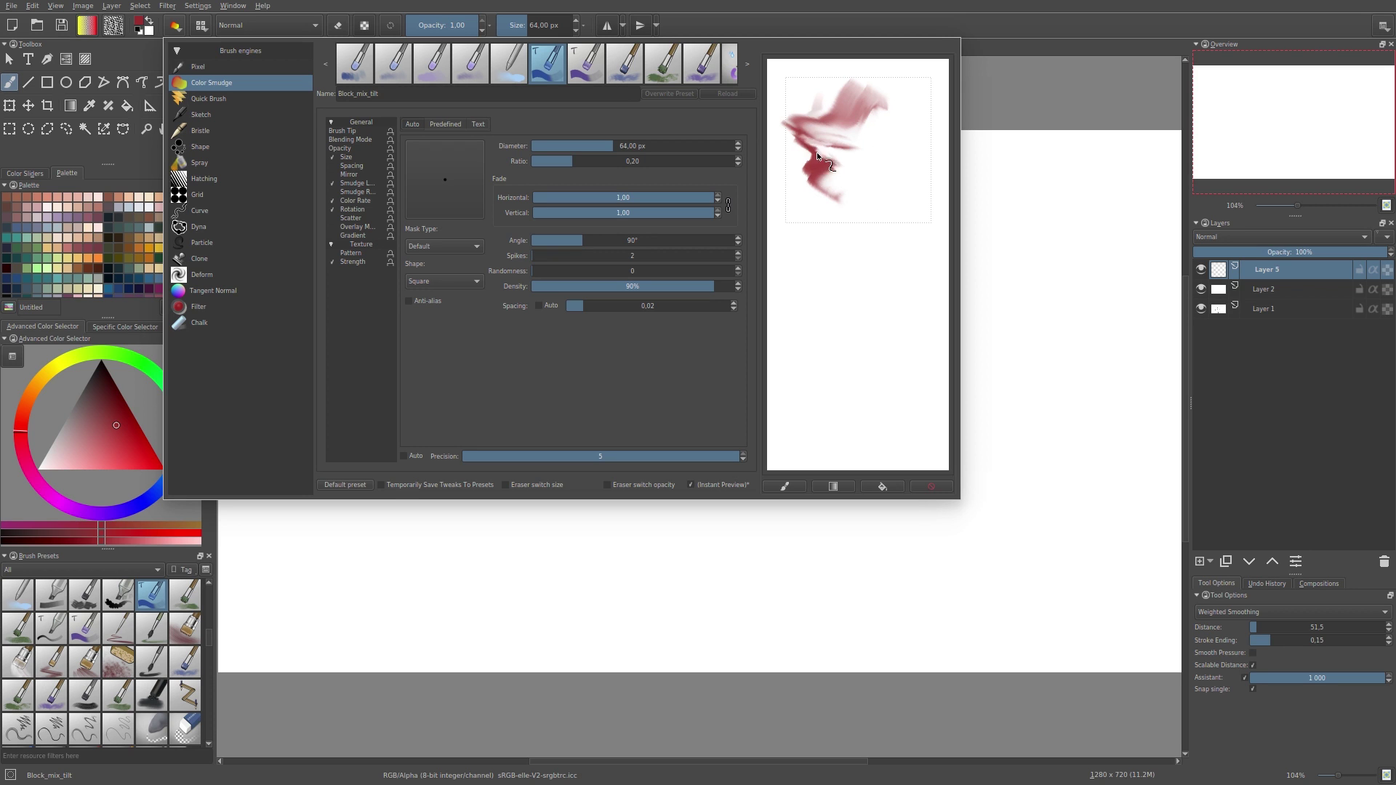
pyautogui.moveTo(807, 159)
pyautogui.mouseDown()
pyautogui.moveTo(859, 91)
pyautogui.moveTo(817, 172)
pyautogui.moveTo(809, 120)
pyautogui.moveTo(801, 156)
pyautogui.moveTo(862, 102)
pyautogui.moveTo(821, 209)
pyautogui.moveTo(825, 149)
pyautogui.moveTo(872, 104)
pyautogui.moveTo(845, 205)
pyautogui.moveTo(830, 178)
pyautogui.moveTo(828, 124)
pyautogui.mouseUp()
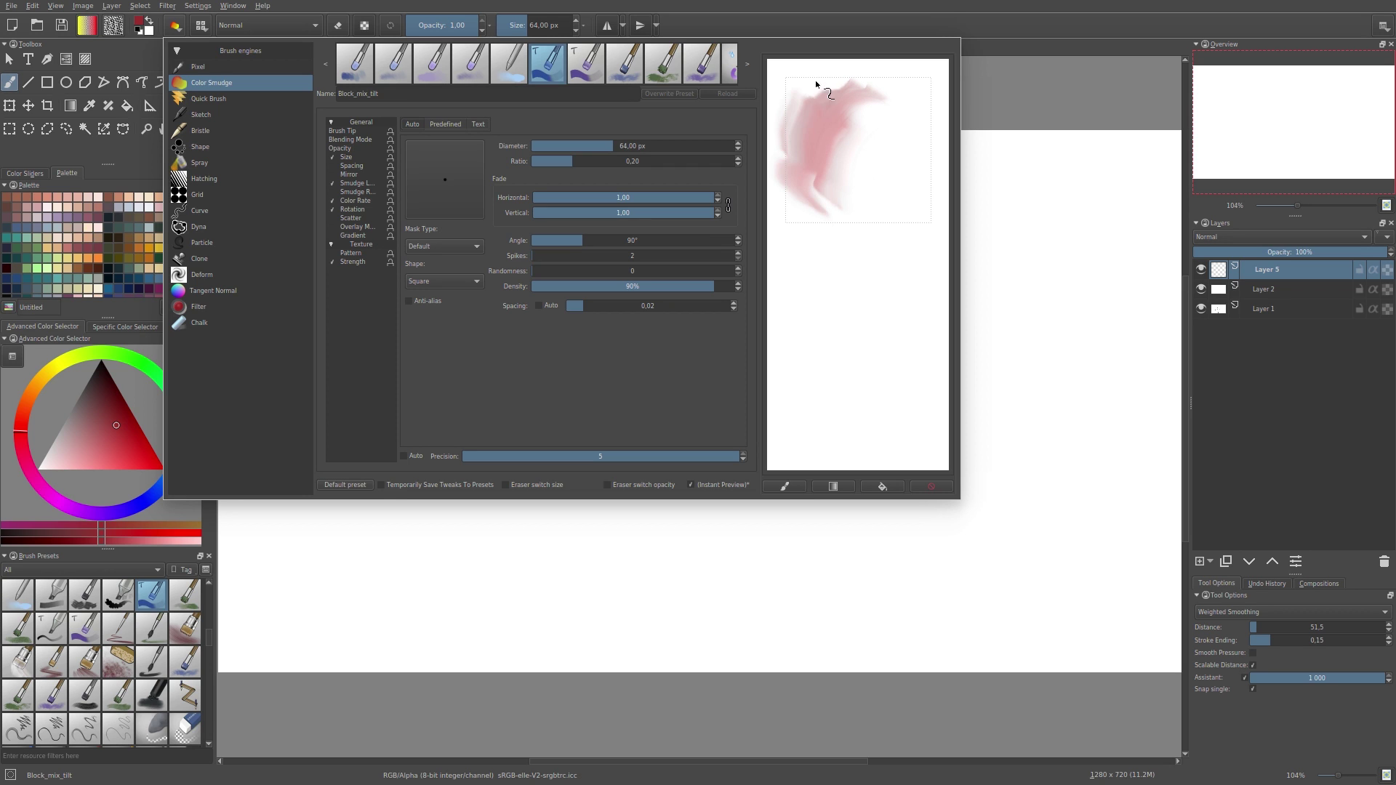
pyautogui.click(882, 486)
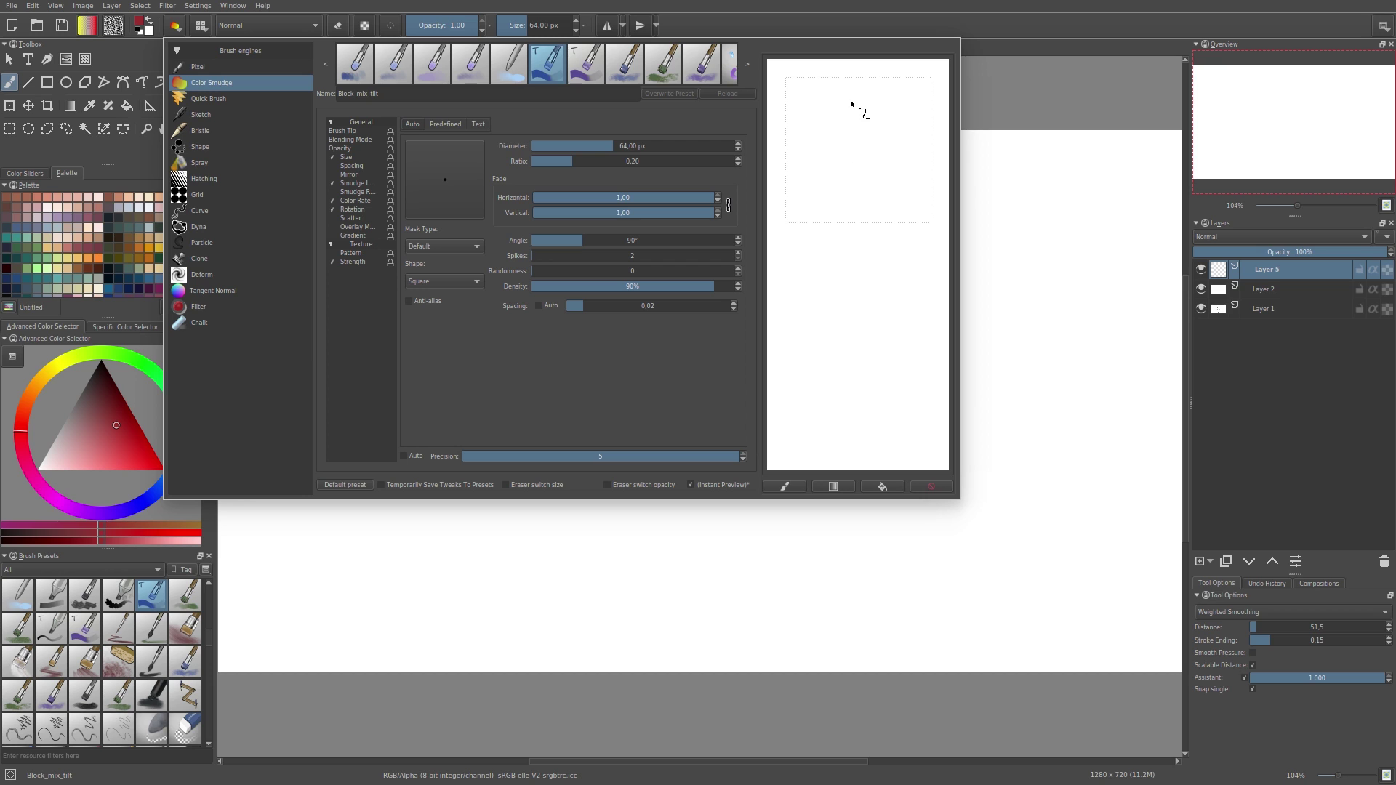
pyautogui.moveTo(818, 128)
pyautogui.mouseDown()
pyautogui.moveTo(860, 146)
pyautogui.moveTo(847, 222)
pyautogui.mouseUp()
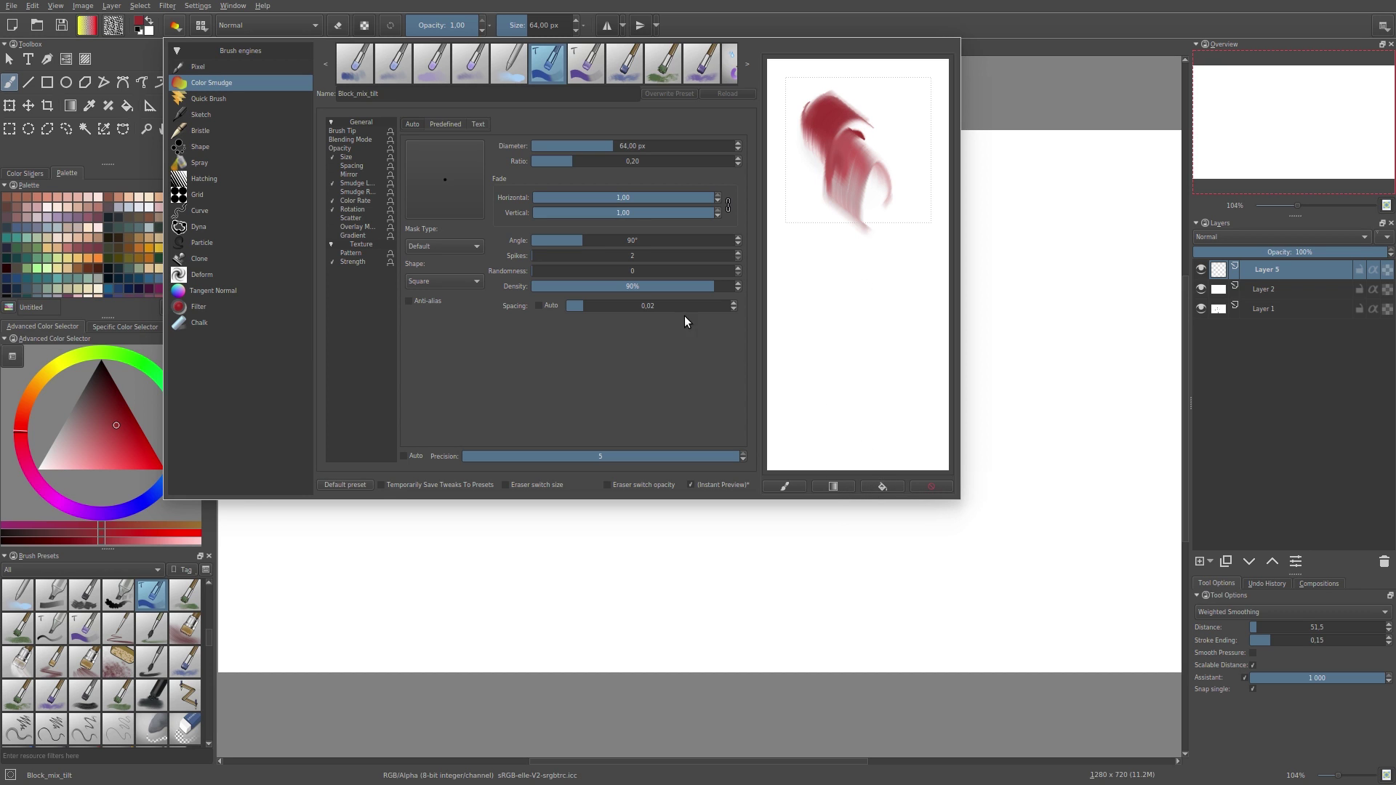
# Step: Browse to the end of the Color Smudge presets, try Wet_Splits and its neighbours, and select Wet_REM
pyautogui.click(746, 64)
pyautogui.click(747, 64)
pyautogui.click(748, 68)
pyautogui.click(748, 68)
pyautogui.click(749, 65)
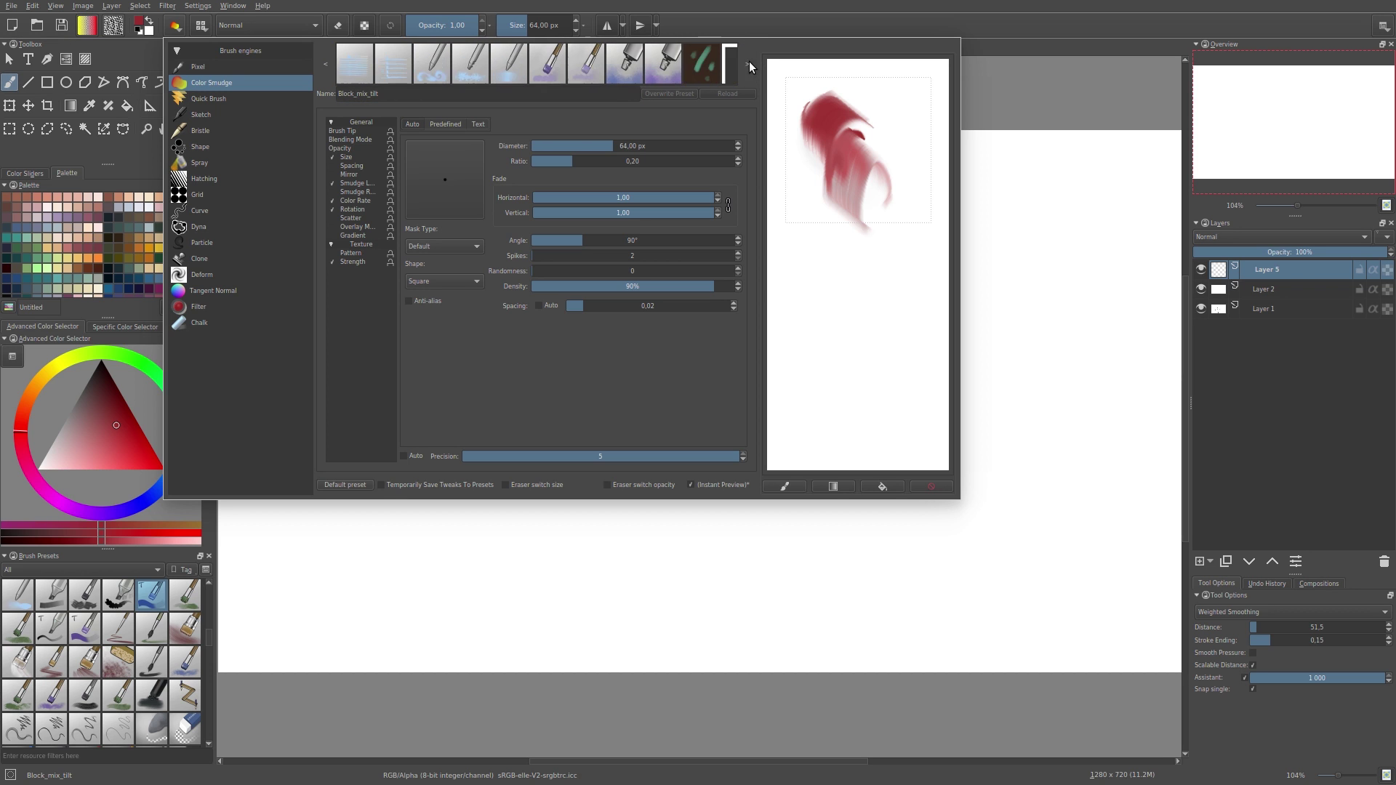
pyautogui.click(747, 64)
pyautogui.click(709, 71)
pyautogui.click(680, 62)
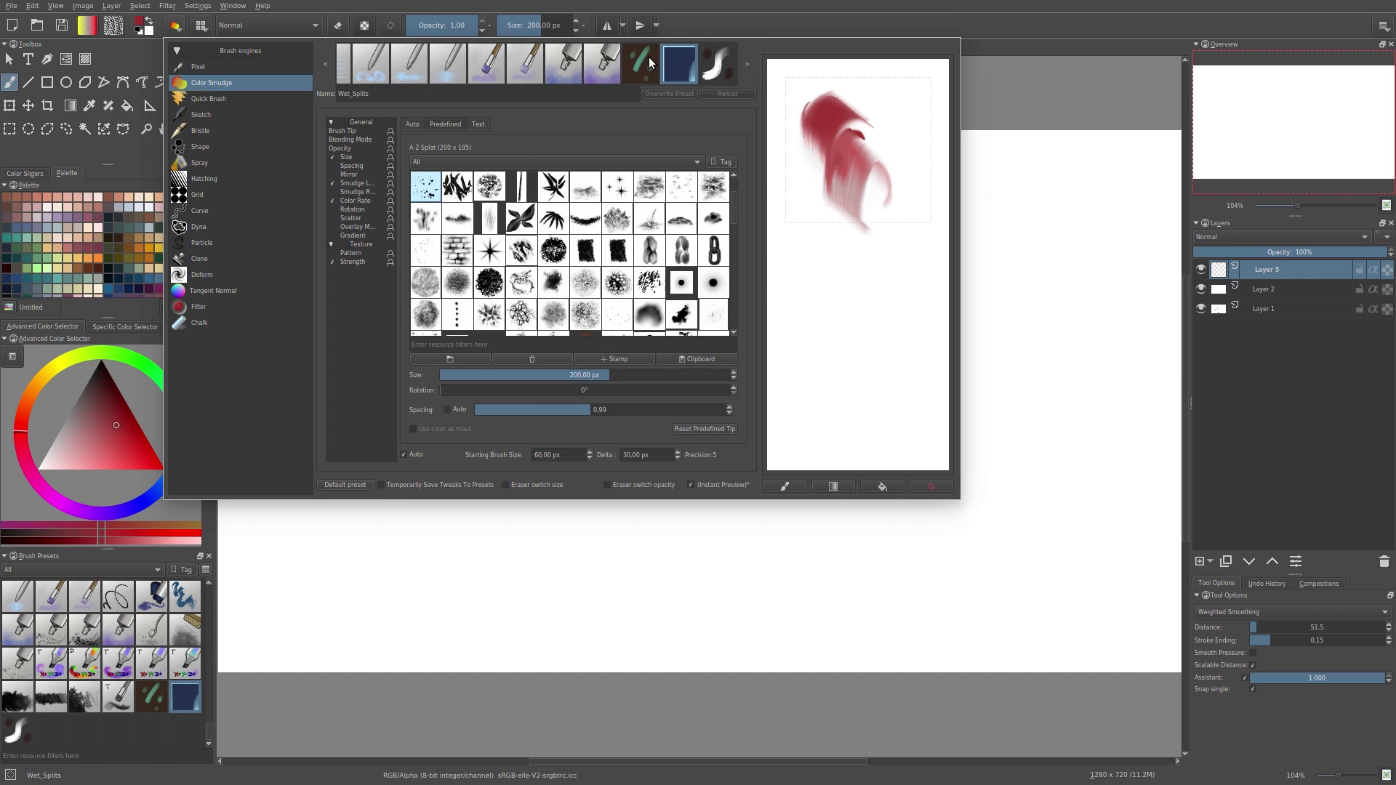
pyautogui.click(642, 61)
pyautogui.click(486, 64)
pyautogui.click(642, 64)
pyautogui.click(679, 64)
pyautogui.click(642, 65)
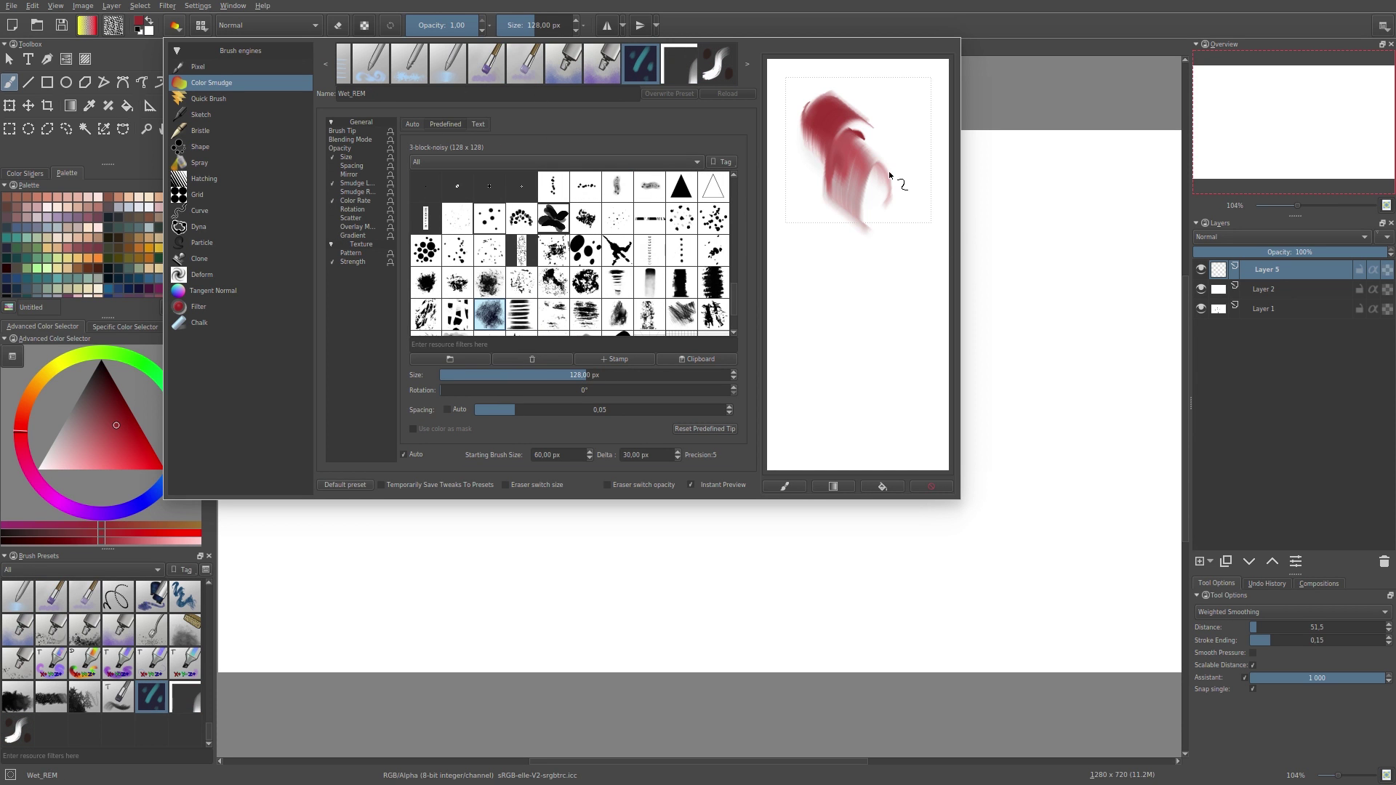
# Step: Paint and blend test strokes with Wet_REM in the scratchpad, and clear the scratchpad
pyautogui.moveTo(840, 164)
pyautogui.mouseDown()
pyautogui.moveTo(880, 237)
pyautogui.moveTo(818, 233)
pyautogui.mouseUp()
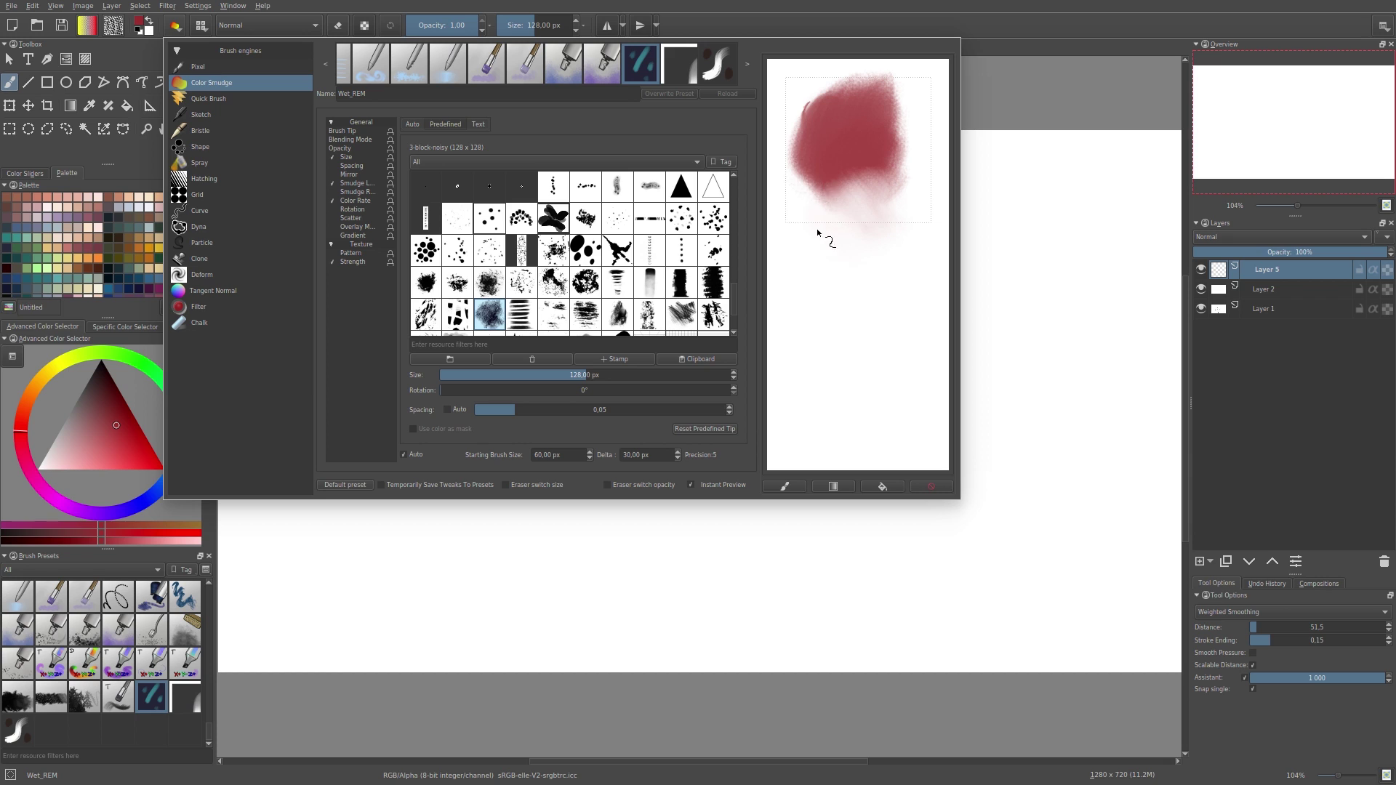
pyautogui.moveTo(840, 85)
pyautogui.mouseDown()
pyautogui.moveTo(866, 154)
pyautogui.moveTo(886, 167)
pyautogui.moveTo(841, 210)
pyautogui.mouseUp()
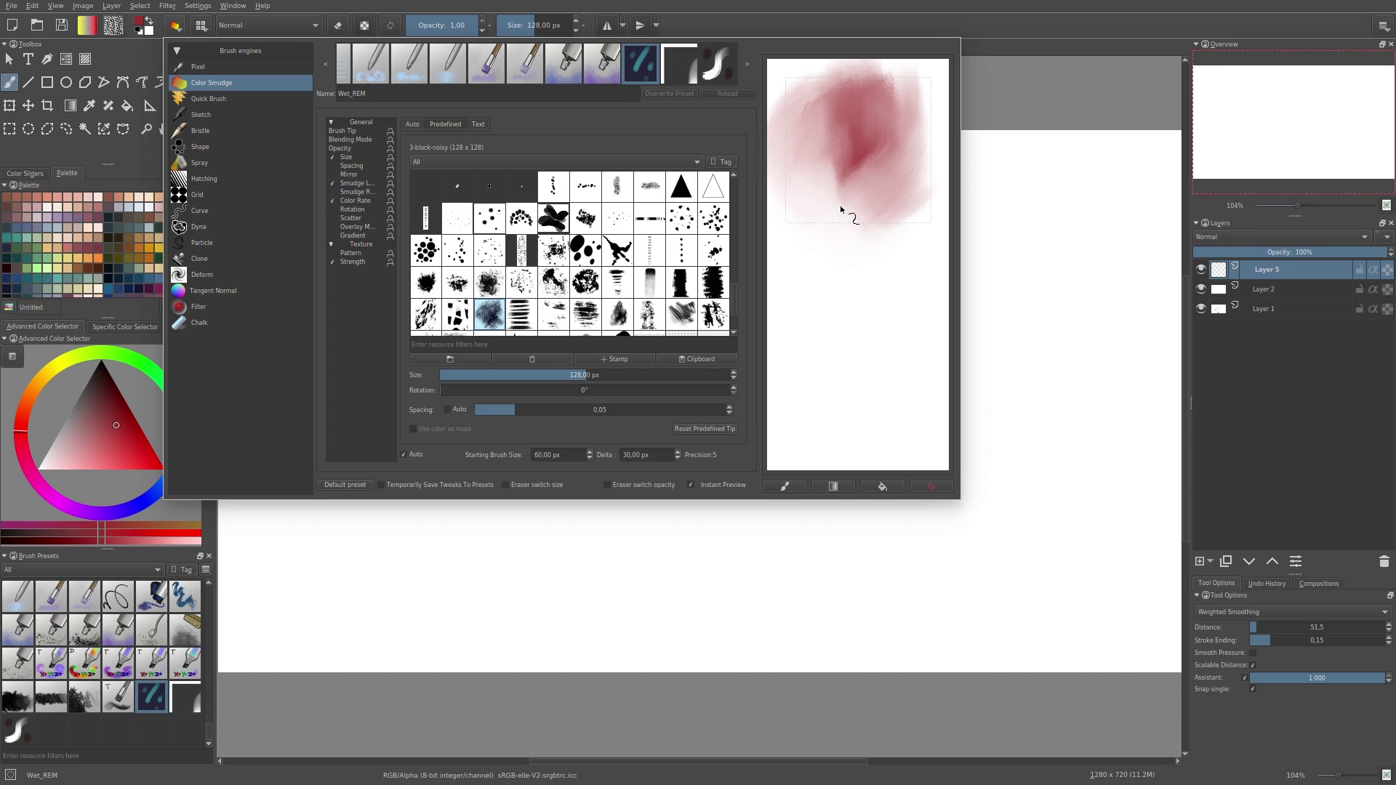
pyautogui.click(881, 487)
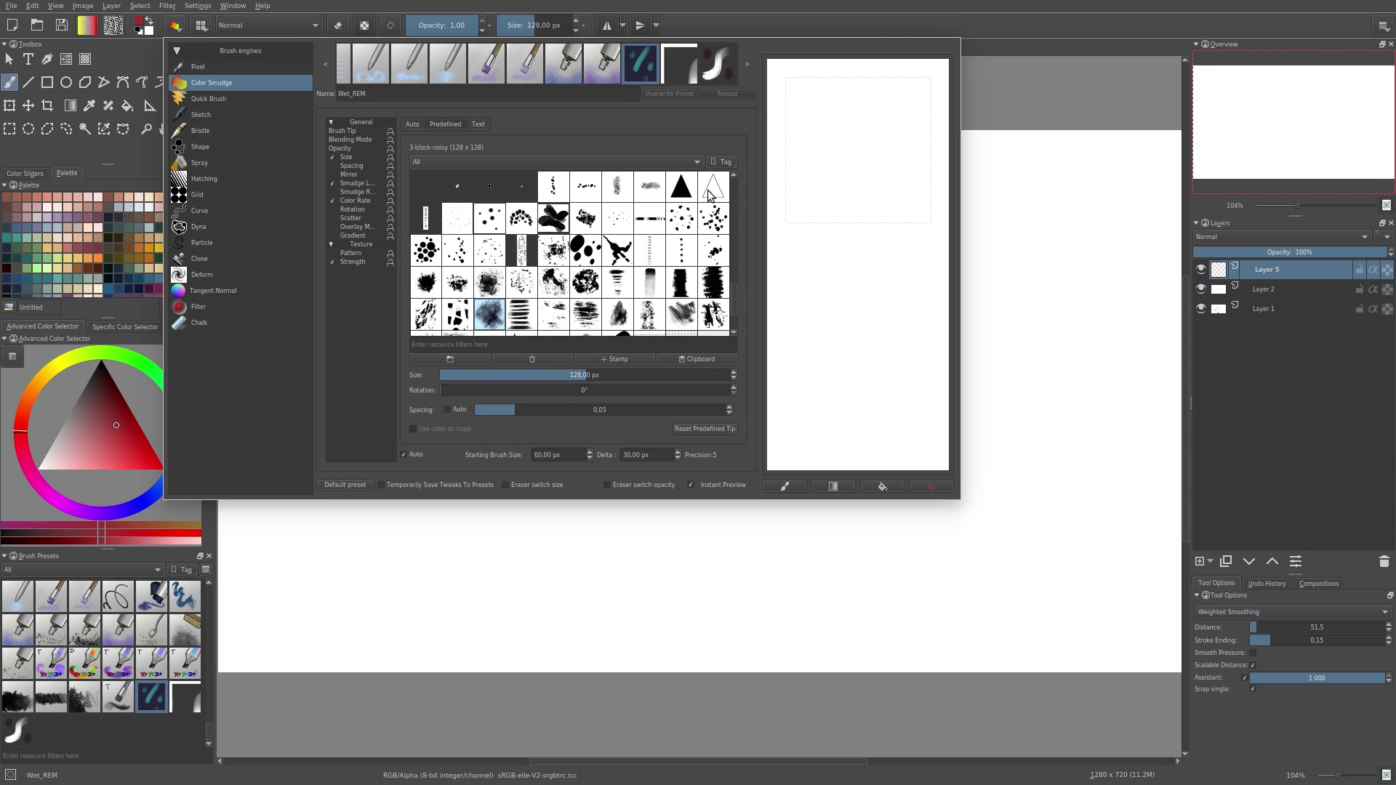
# Step: Switch the brush engine to Quick Brush, paint overlapping test strokes with Quick_circle_layout in the scratchpad, and clear it
pyautogui.click(209, 99)
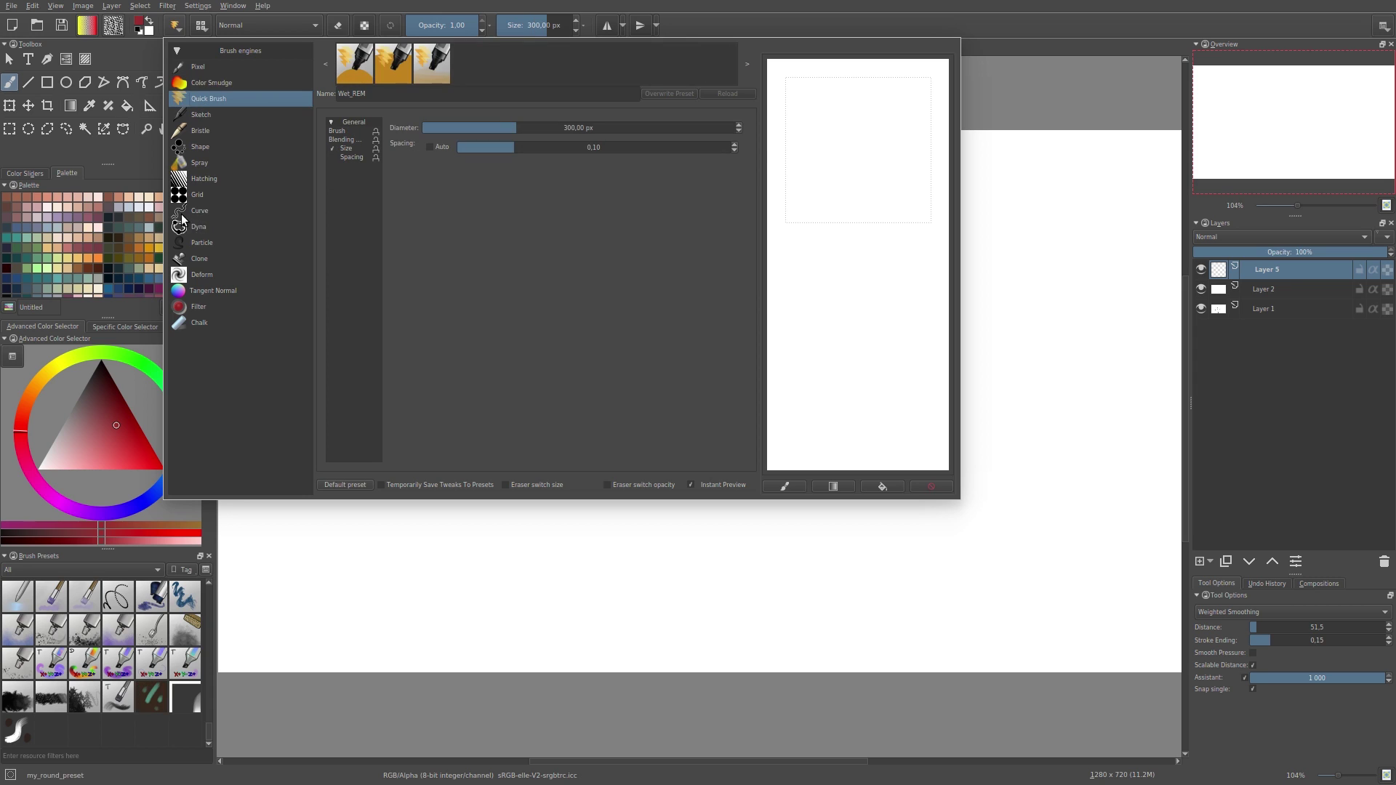
pyautogui.moveTo(887, 93)
pyautogui.mouseDown()
pyautogui.moveTo(829, 155)
pyautogui.moveTo(877, 227)
pyautogui.mouseUp()
pyautogui.moveTo(847, 168); pyautogui.dragTo(860, 279)
pyautogui.moveTo(898, 246); pyautogui.dragTo(824, 304)
pyautogui.moveTo(852, 163); pyautogui.dragTo(876, 160)
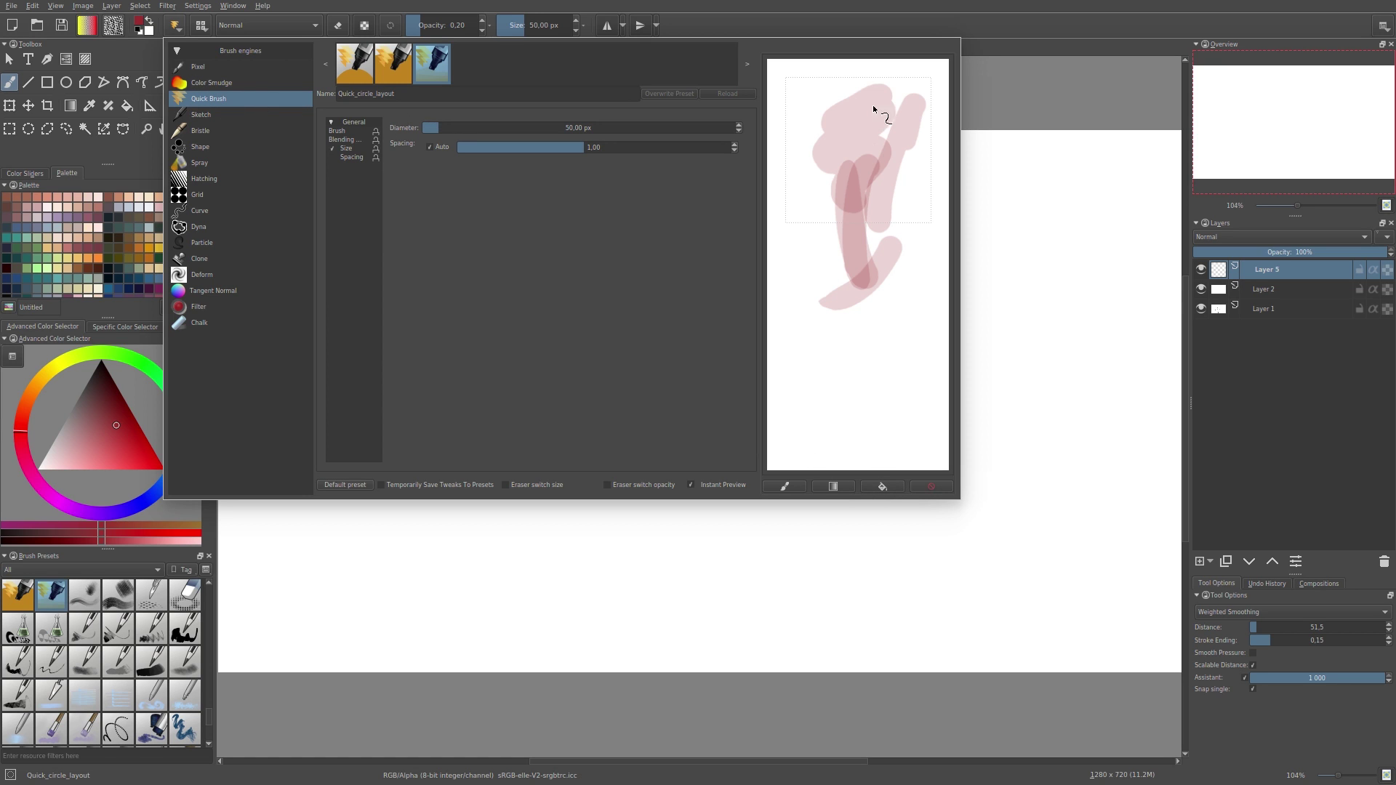
pyautogui.moveTo(854, 140); pyautogui.dragTo(858, 246)
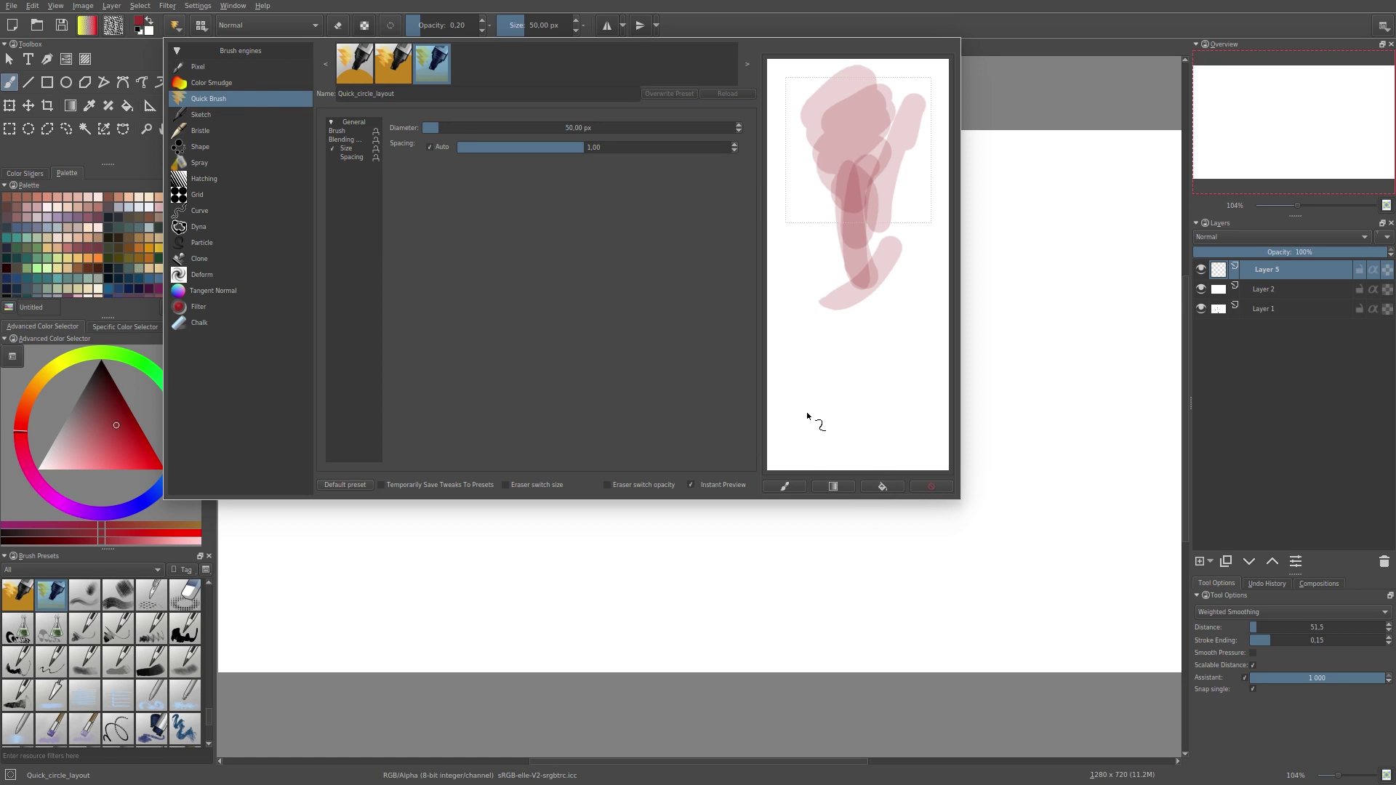
pyautogui.click(875, 486)
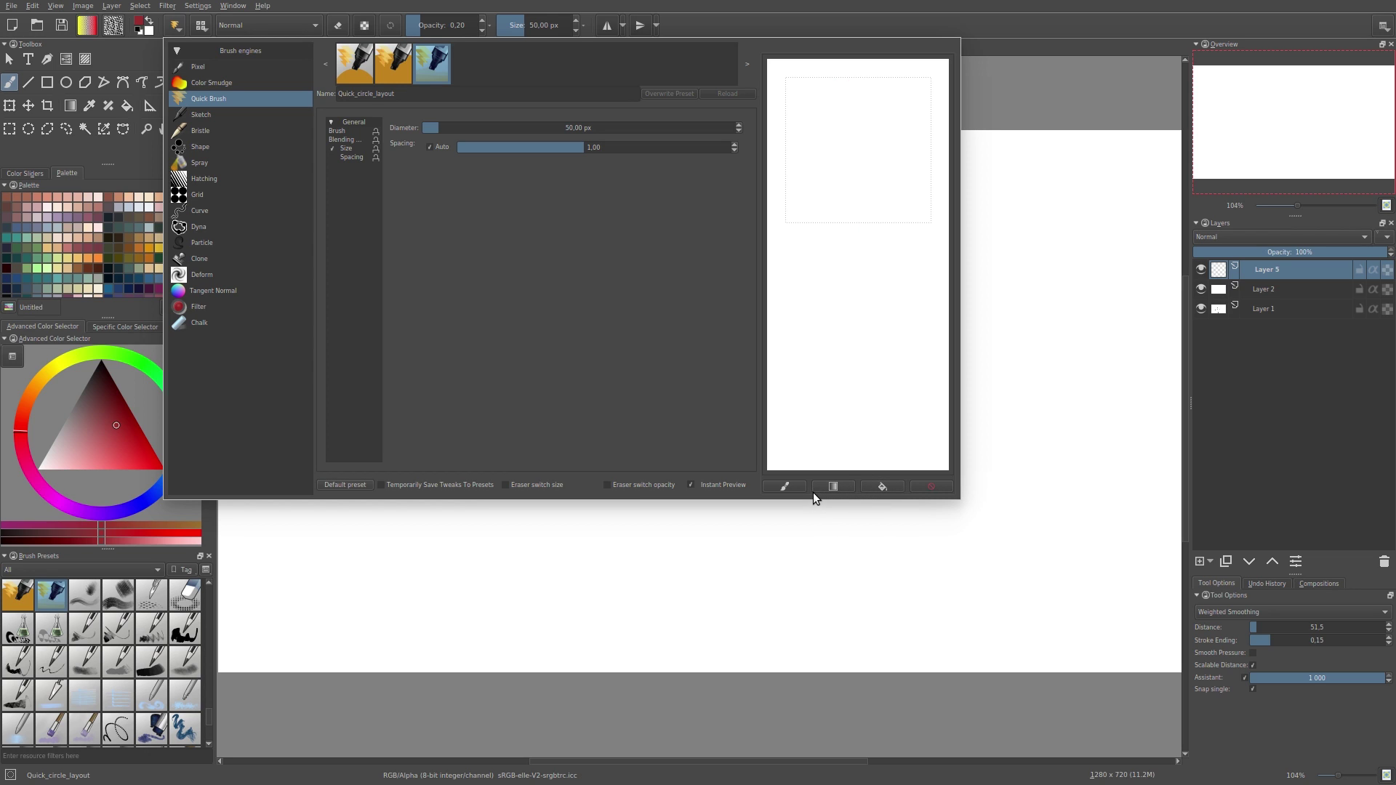
# Step: Try the Quick_circle_huge preset and select Quick_circle_big
pyautogui.click(369, 53)
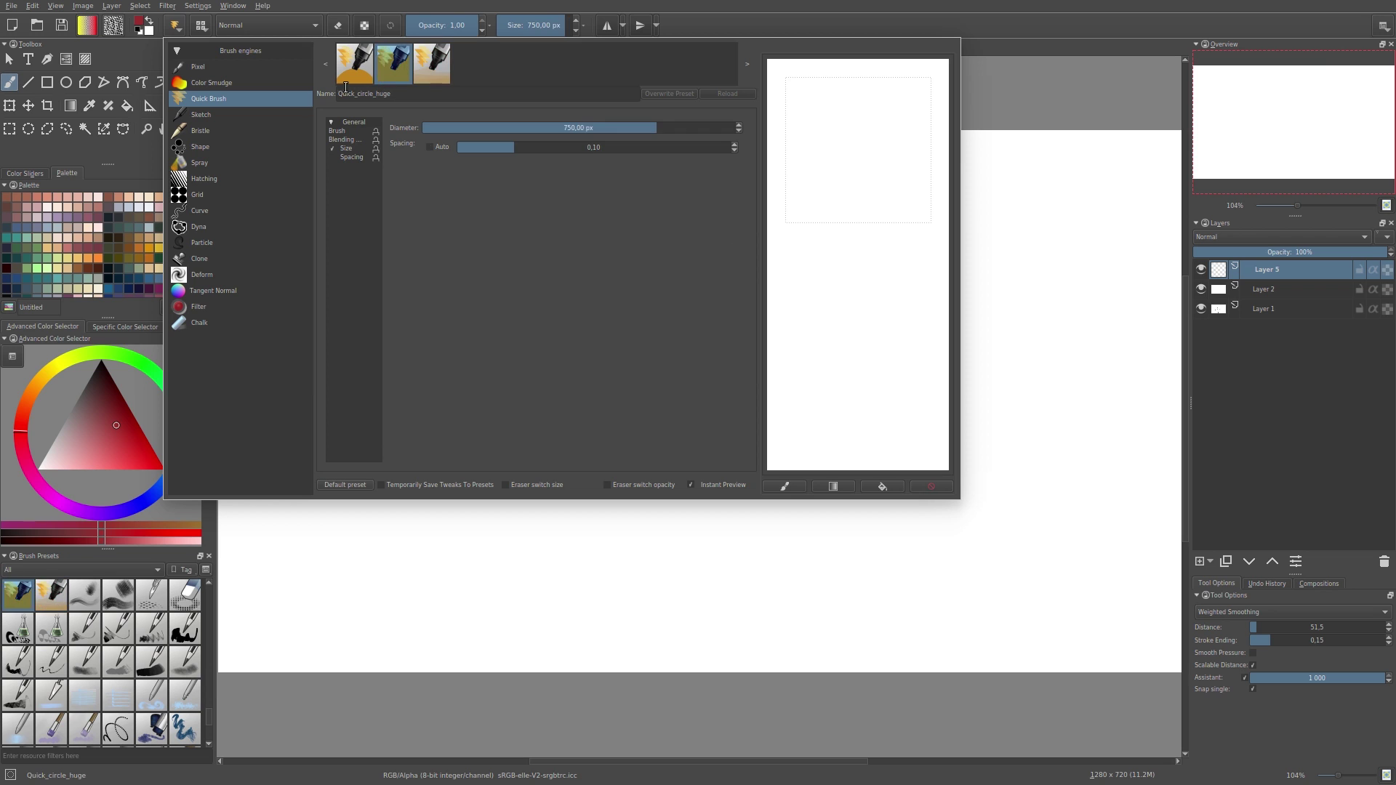
pyautogui.click(374, 67)
pyautogui.click(376, 68)
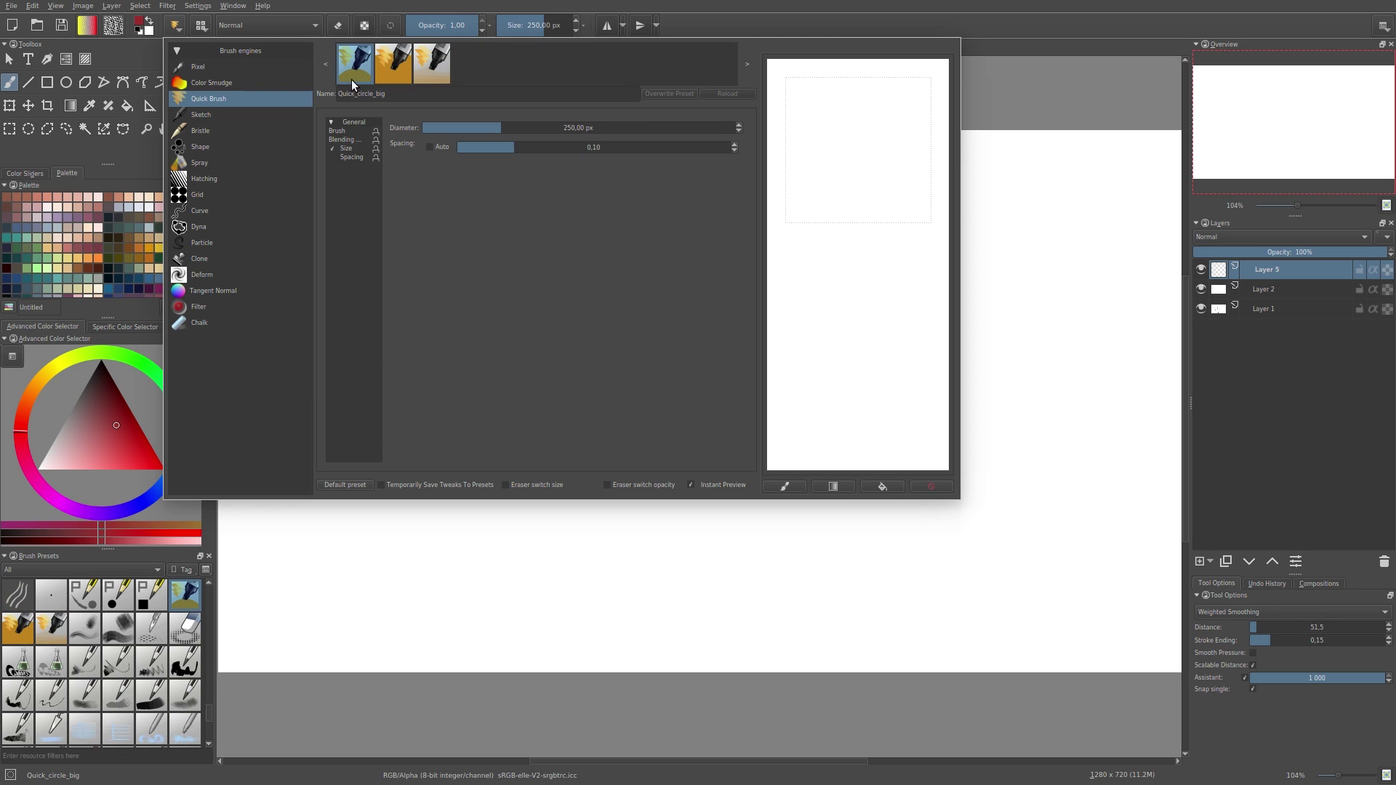
# Step: Switch the brush engine to Sketch and paint two test strokes with Sketch_ink_big in the scratchpad
pyautogui.click(216, 114)
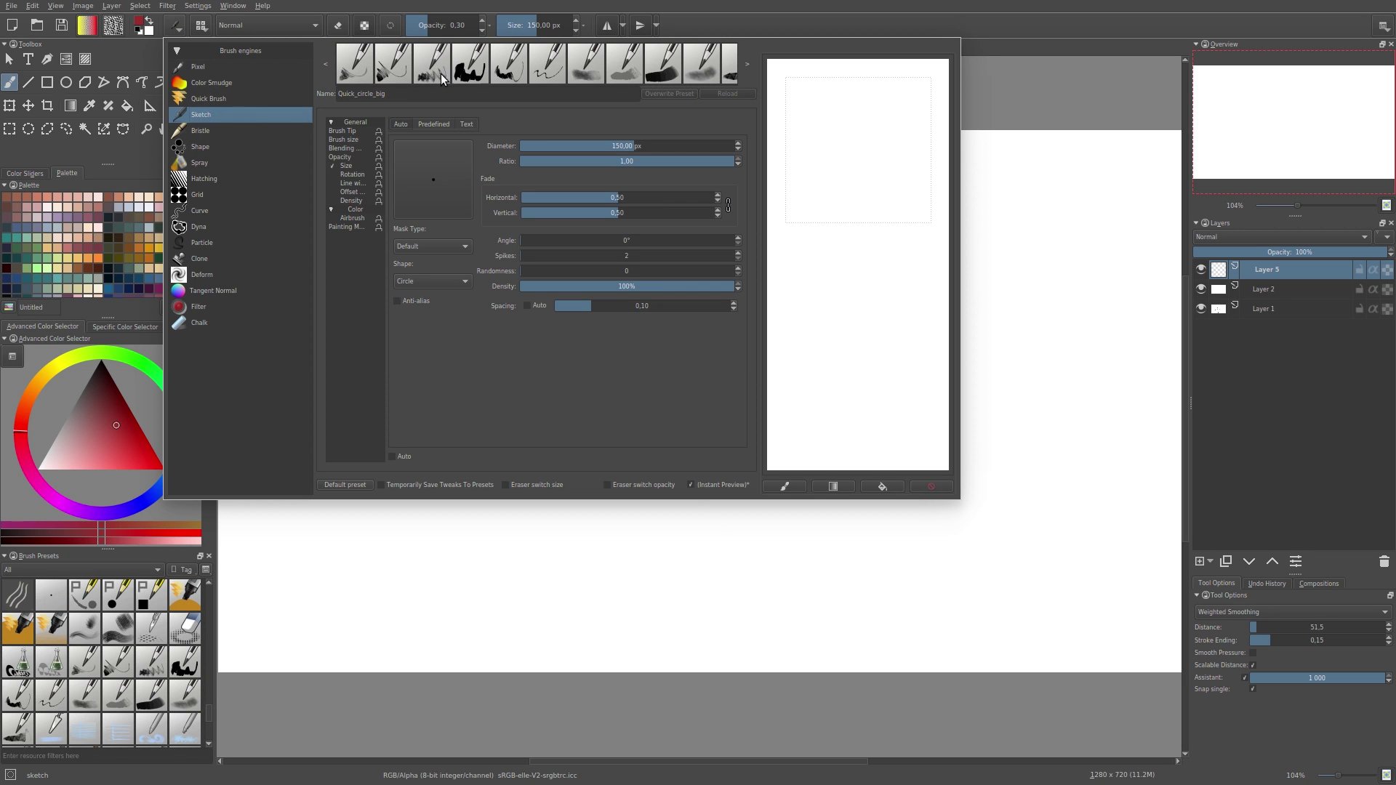
pyautogui.click(469, 64)
pyautogui.moveTo(829, 197); pyautogui.dragTo(838, 206)
pyautogui.moveTo(826, 93)
pyautogui.mouseDown()
pyautogui.moveTo(867, 152)
pyautogui.moveTo(869, 190)
pyautogui.mouseUp()
pyautogui.moveTo(878, 89); pyautogui.dragTo(882, 216)
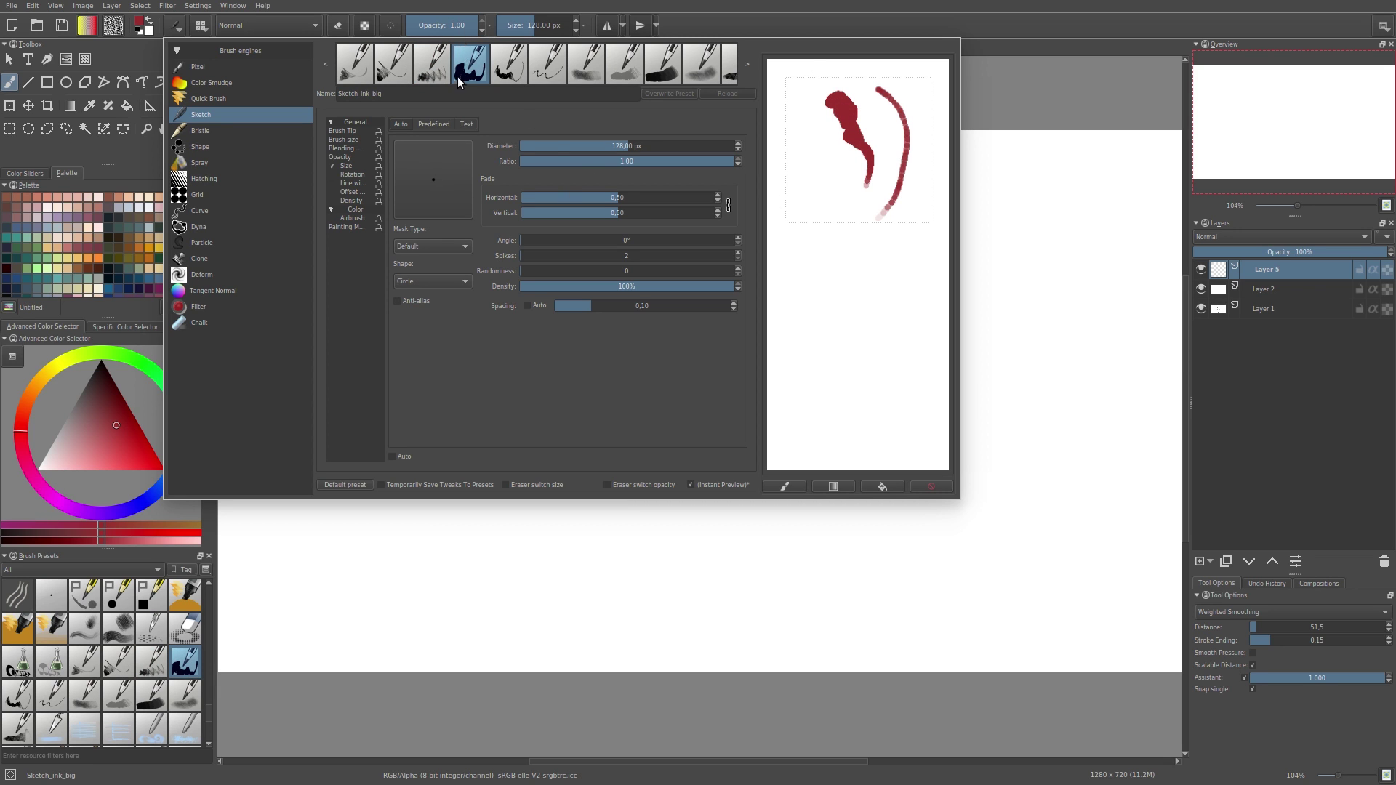
# Step: Paint test strokes with the Sketch_fur preset and with Sketch_chrome in the scratchpad
pyautogui.click(431, 64)
pyautogui.moveTo(805, 108); pyautogui.dragTo(816, 200)
pyautogui.moveTo(796, 150); pyautogui.dragTo(816, 259)
pyautogui.moveTo(819, 172)
pyautogui.mouseDown()
pyautogui.moveTo(862, 369)
pyautogui.moveTo(797, 242)
pyautogui.moveTo(874, 178)
pyautogui.moveTo(890, 329)
pyautogui.moveTo(862, 220)
pyautogui.moveTo(883, 259)
pyautogui.moveTo(838, 375)
pyautogui.mouseUp()
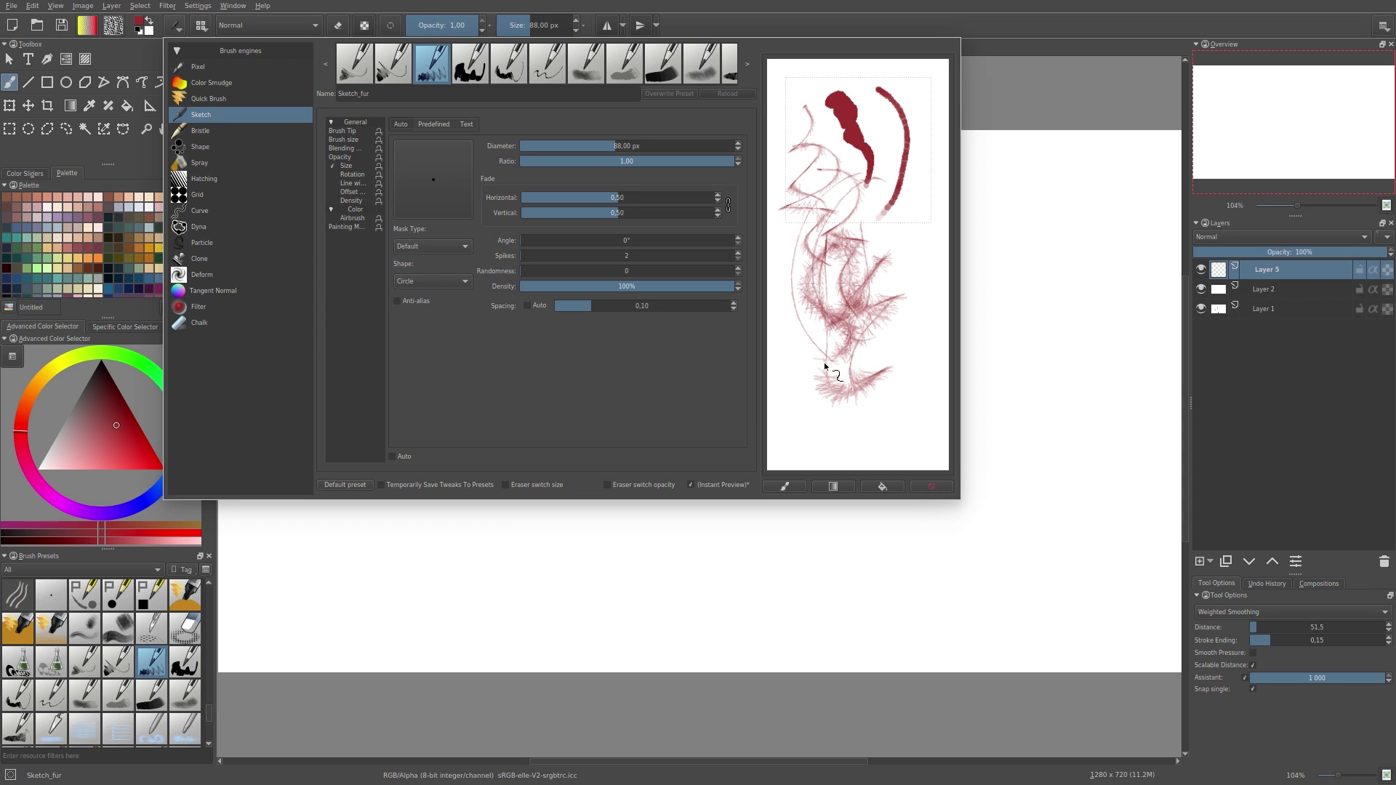
pyautogui.click(393, 64)
pyautogui.moveTo(830, 156)
pyautogui.mouseDown()
pyautogui.moveTo(828, 217)
pyautogui.moveTo(866, 374)
pyautogui.mouseUp()
pyautogui.moveTo(881, 221)
pyautogui.mouseDown()
pyautogui.moveTo(863, 257)
pyautogui.moveTo(857, 227)
pyautogui.moveTo(842, 328)
pyautogui.moveTo(875, 216)
pyautogui.moveTo(881, 258)
pyautogui.mouseUp()
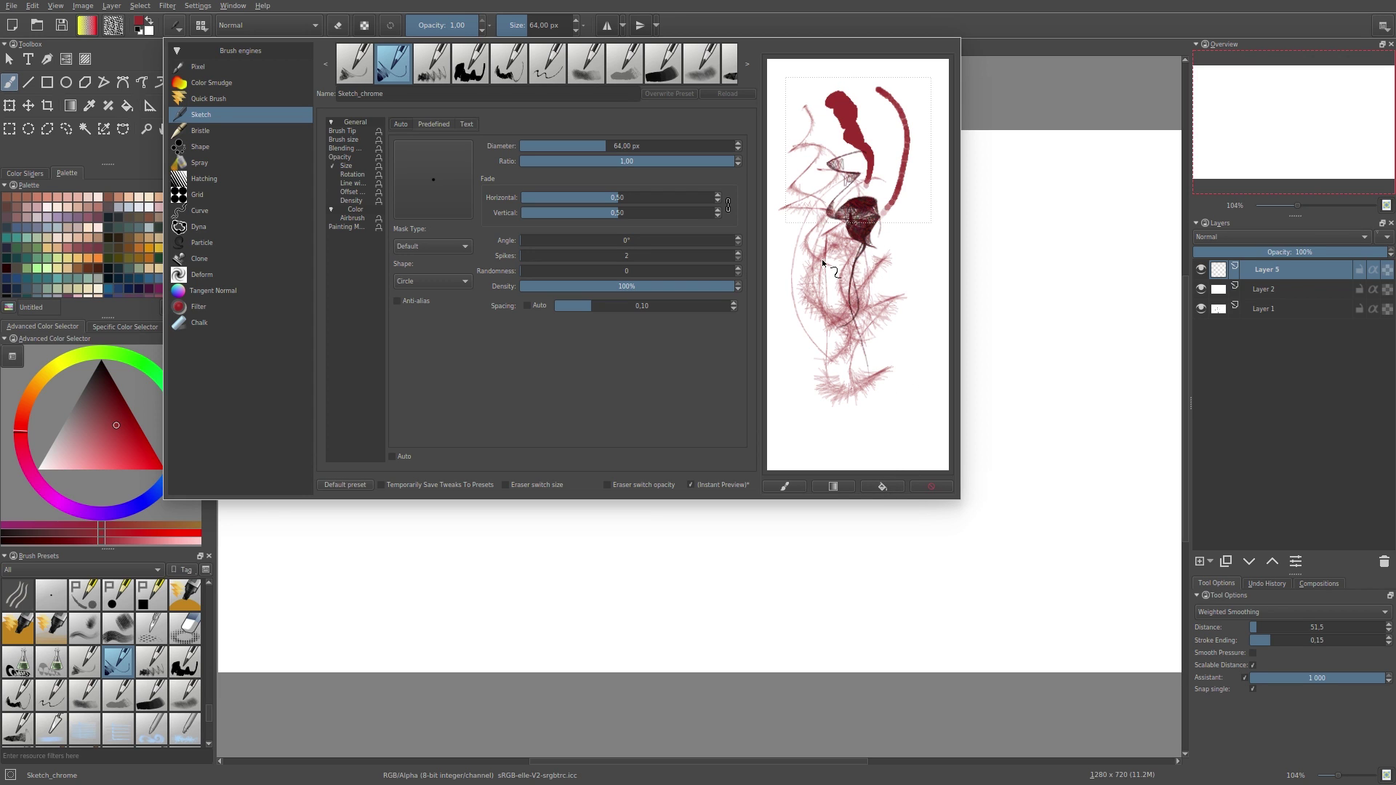
# Step: Clear the scratchpad, sketch a small stick figure with Sketch_chrome, and clear the scratchpad again
pyautogui.click(881, 487)
pyautogui.moveTo(848, 103)
pyautogui.mouseDown()
pyautogui.moveTo(836, 153)
pyautogui.moveTo(812, 139)
pyautogui.moveTo(820, 153)
pyautogui.moveTo(823, 129)
pyautogui.moveTo(838, 172)
pyautogui.mouseUp()
pyautogui.moveTo(836, 117)
pyautogui.mouseDown()
pyautogui.moveTo(864, 140)
pyautogui.moveTo(852, 147)
pyautogui.moveTo(820, 115)
pyautogui.moveTo(795, 154)
pyautogui.moveTo(826, 125)
pyautogui.moveTo(823, 163)
pyautogui.moveTo(847, 215)
pyautogui.mouseUp()
pyautogui.moveTo(815, 161); pyautogui.dragTo(818, 212)
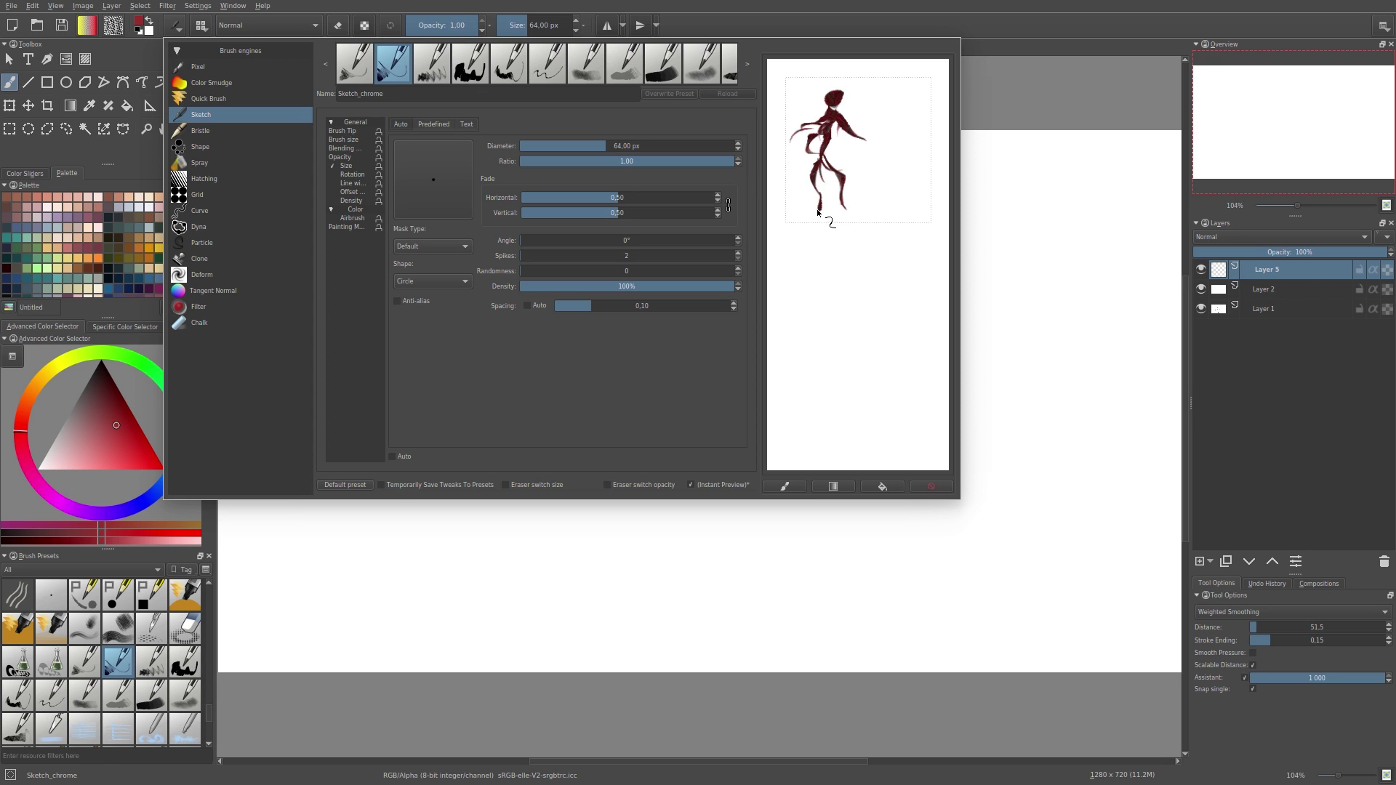
pyautogui.click(882, 486)
# Step: Browse the other Sketch presets, paint a test stroke with Sketch_speedpaint, and clear the scratchpad
pyautogui.click(433, 65)
pyautogui.click(471, 65)
pyautogui.click(549, 65)
pyautogui.click(625, 66)
pyautogui.click(699, 64)
pyautogui.click(670, 64)
pyautogui.moveTo(885, 104)
pyautogui.mouseDown()
pyautogui.moveTo(849, 170)
pyautogui.moveTo(829, 125)
pyautogui.moveTo(853, 247)
pyautogui.mouseUp()
pyautogui.click(898, 488)
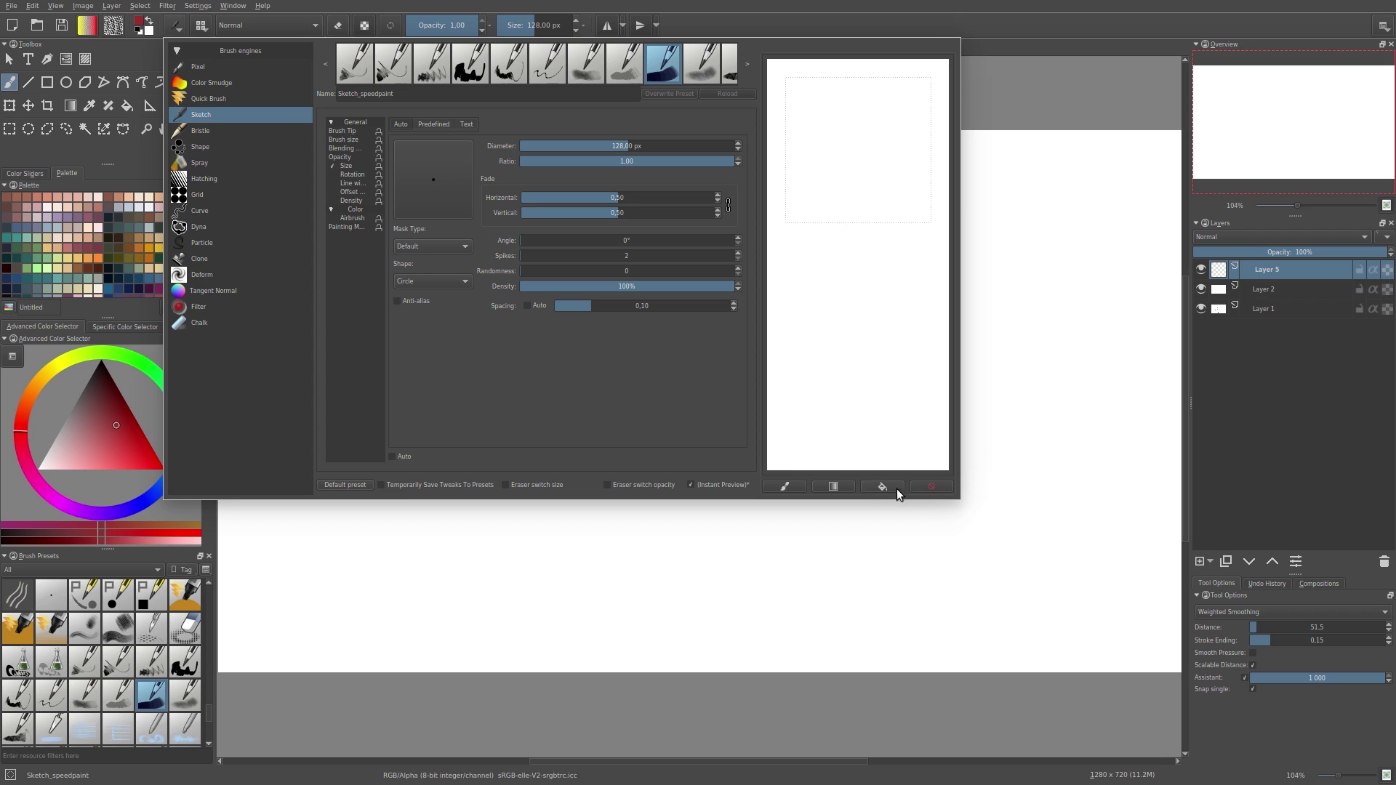
# Step: Switch the brush engine to Bristle, scribble with Bristle_Squared in the scratchpad, and clear it
pyautogui.click(201, 131)
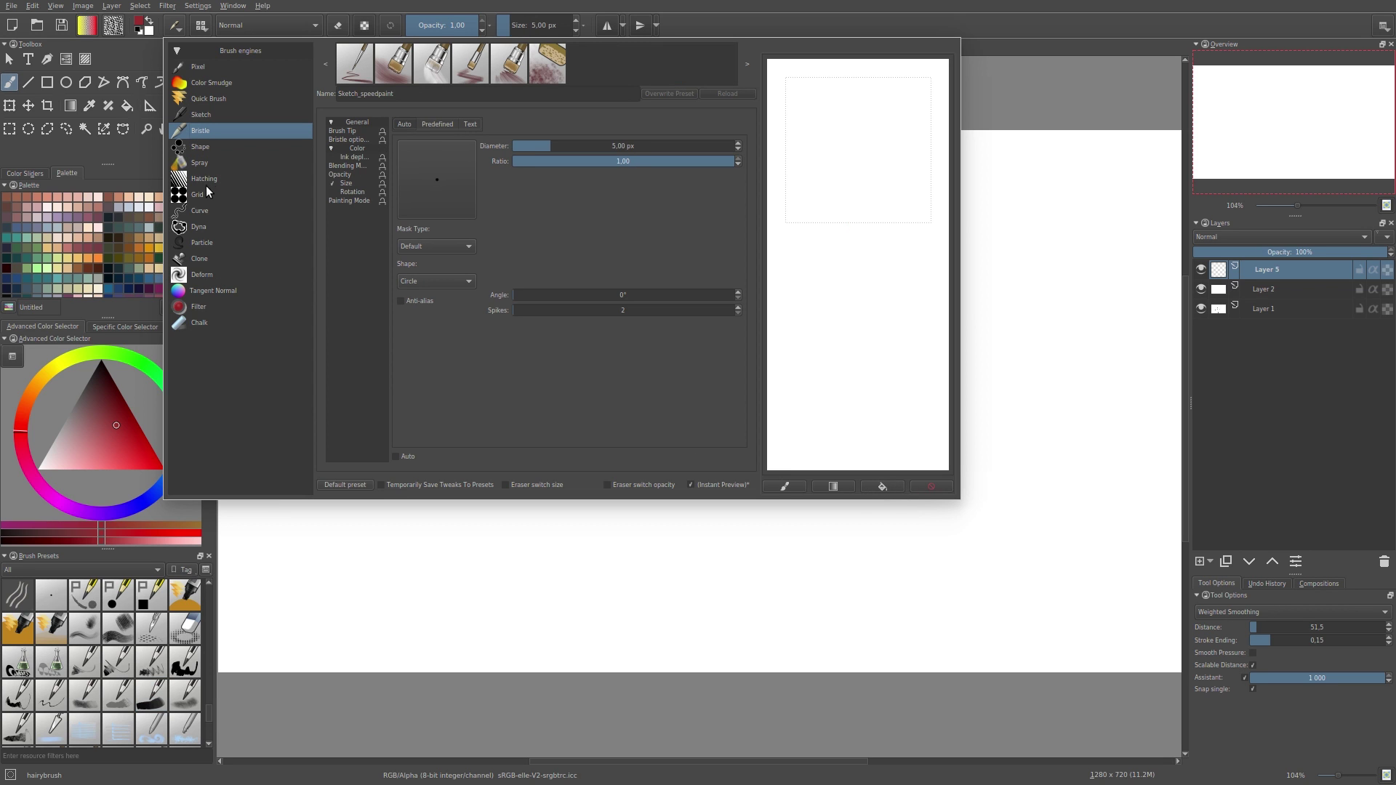
pyautogui.click(472, 67)
pyautogui.moveTo(835, 120)
pyautogui.mouseDown()
pyautogui.moveTo(854, 200)
pyautogui.moveTo(885, 183)
pyautogui.moveTo(881, 108)
pyautogui.moveTo(855, 152)
pyautogui.mouseUp()
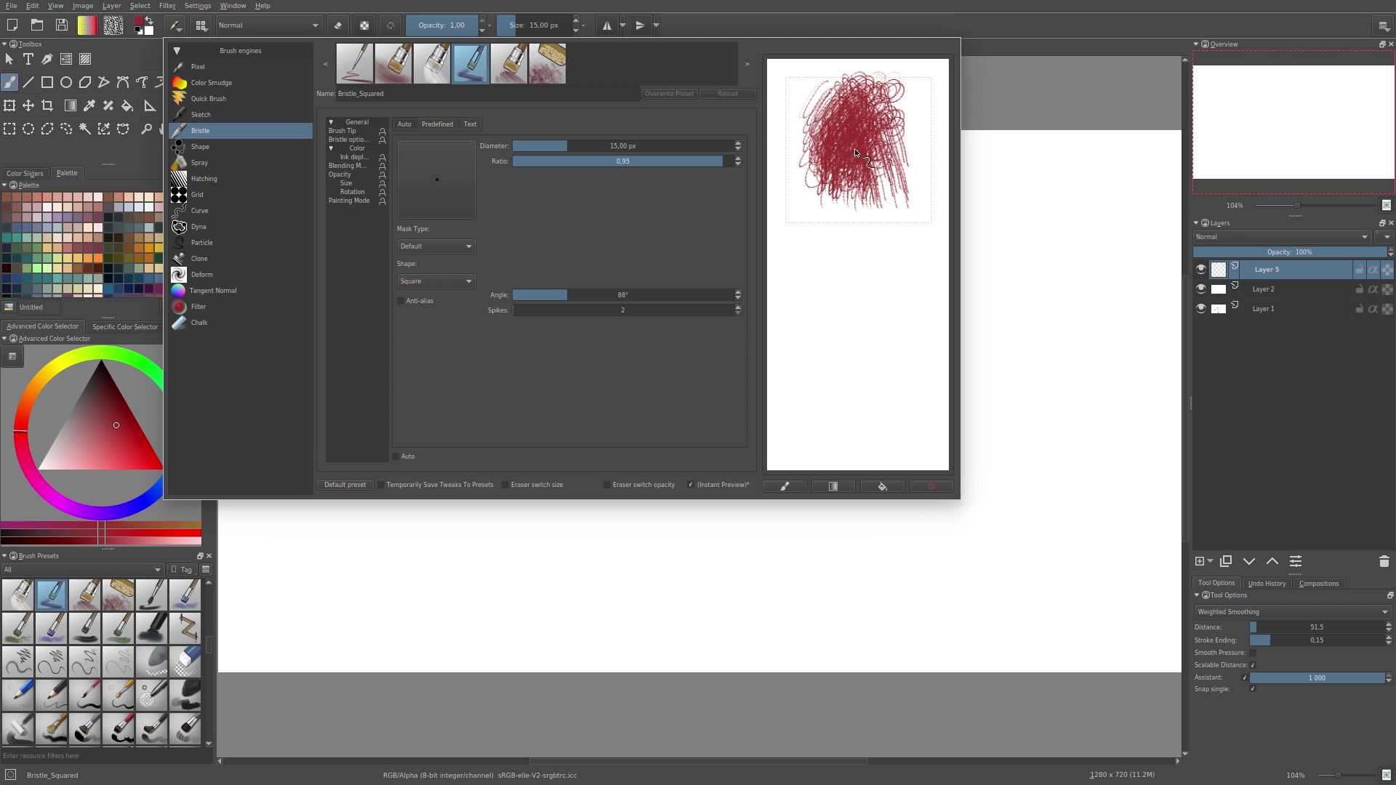
pyautogui.click(875, 485)
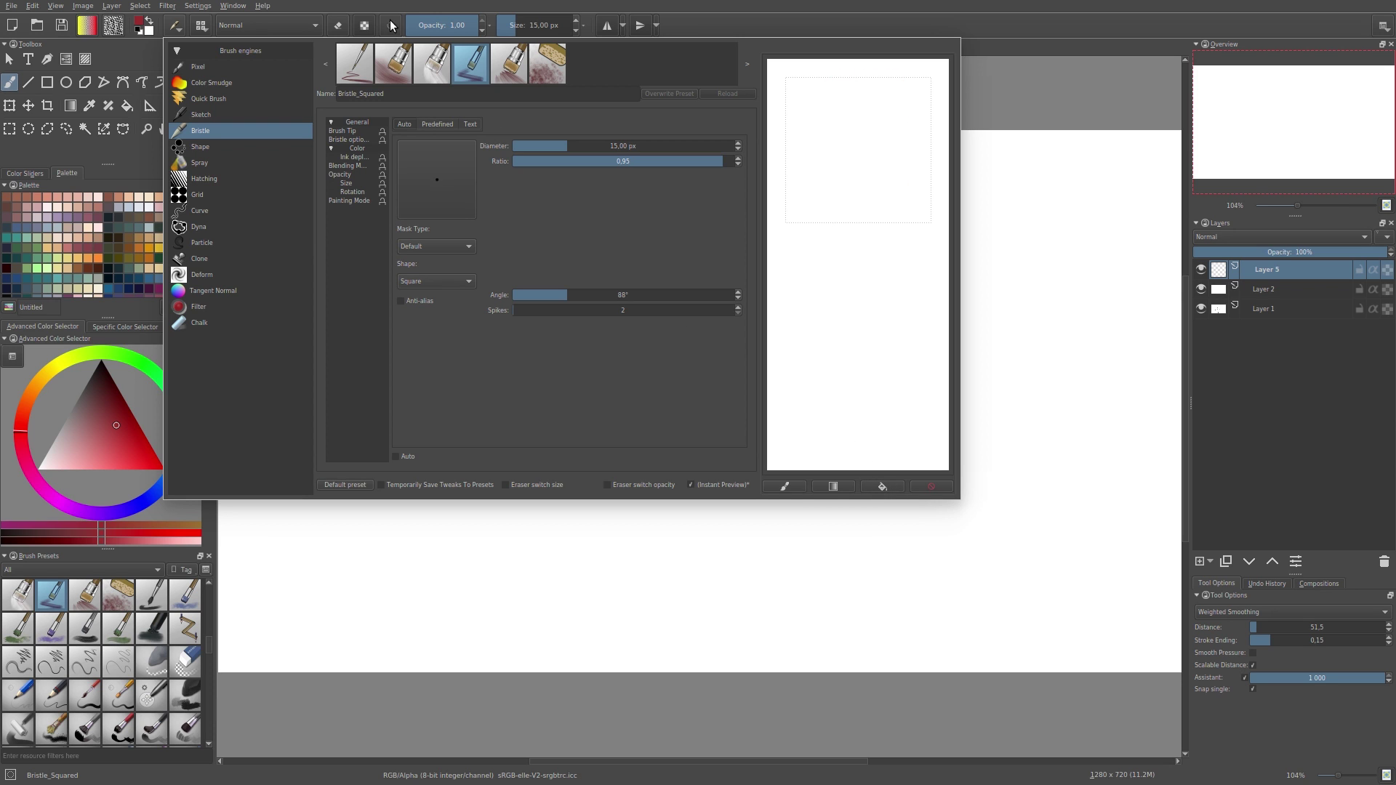
# Step: Paint test strokes with the Bristle_Tapered preset, clearing the scratchpad before a second try and again at the end
pyautogui.click(509, 65)
pyautogui.moveTo(854, 109)
pyautogui.mouseDown()
pyautogui.moveTo(818, 141)
pyautogui.moveTo(833, 233)
pyautogui.moveTo(869, 215)
pyautogui.mouseUp()
pyautogui.moveTo(845, 133)
pyautogui.mouseDown()
pyautogui.moveTo(835, 199)
pyautogui.moveTo(835, 135)
pyautogui.moveTo(788, 183)
pyautogui.moveTo(847, 124)
pyautogui.moveTo(804, 186)
pyautogui.moveTo(837, 175)
pyautogui.mouseUp()
pyautogui.click(875, 486)
pyautogui.moveTo(838, 93)
pyautogui.mouseDown()
pyautogui.moveTo(892, 119)
pyautogui.moveTo(888, 155)
pyautogui.moveTo(837, 164)
pyautogui.moveTo(777, 132)
pyautogui.mouseUp()
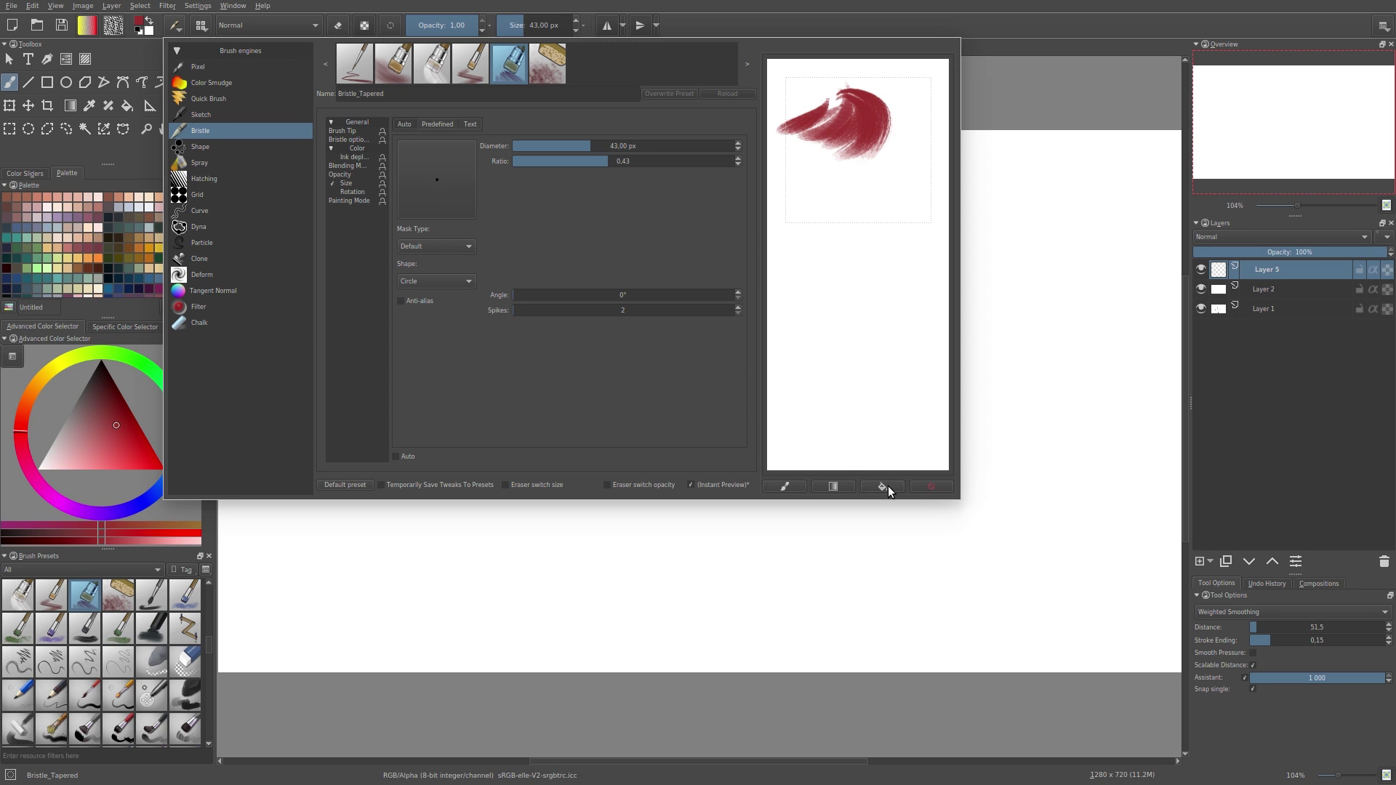
pyautogui.click(883, 487)
# Step: Test the Bristle_Texture and Bristle_Details presets in the scratchpad, clearing it after each one
pyautogui.click(560, 67)
pyautogui.moveTo(888, 133); pyautogui.dragTo(783, 182)
pyautogui.click(877, 489)
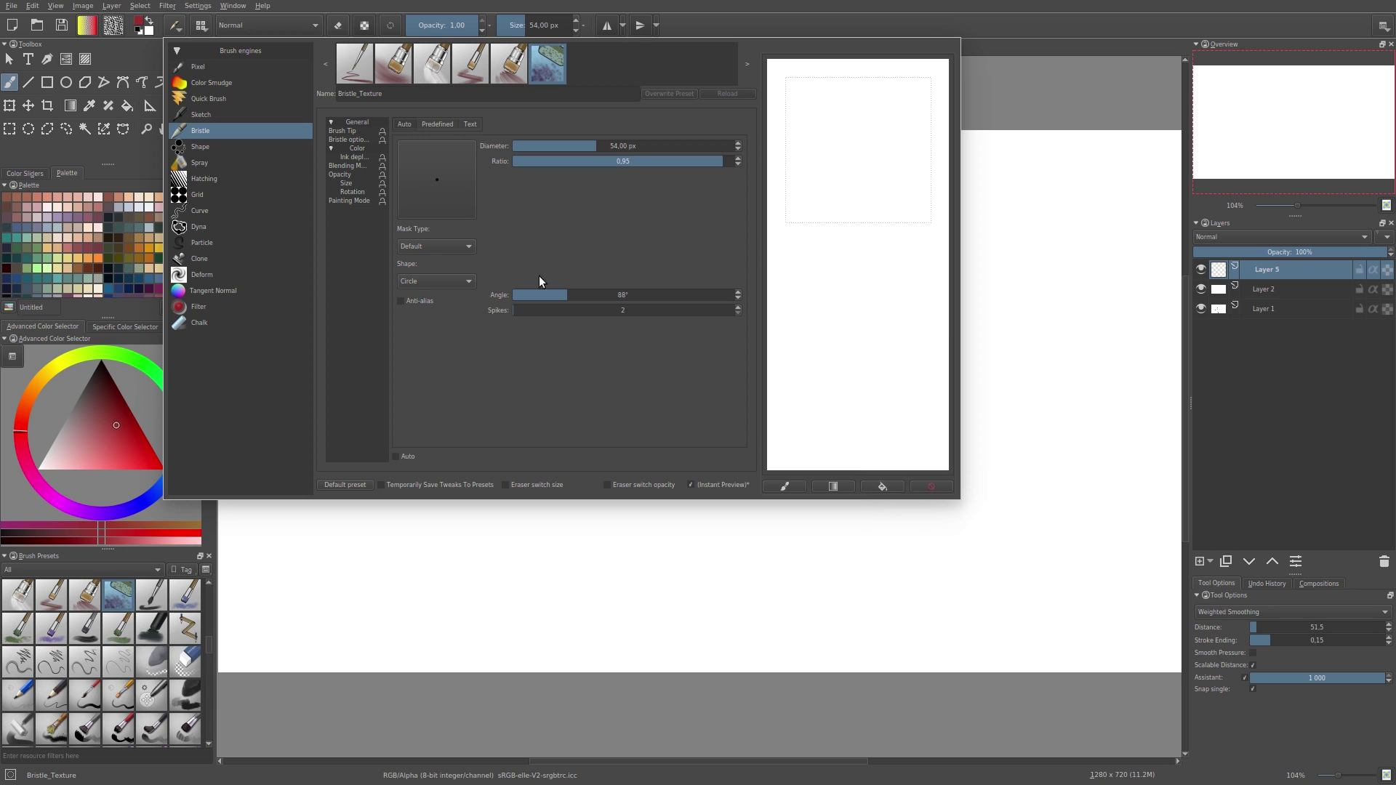
pyautogui.click(343, 68)
pyautogui.moveTo(860, 82)
pyautogui.mouseDown()
pyautogui.moveTo(829, 113)
pyautogui.moveTo(827, 163)
pyautogui.mouseUp()
pyautogui.moveTo(861, 107)
pyautogui.mouseDown()
pyautogui.moveTo(884, 211)
pyautogui.moveTo(837, 162)
pyautogui.moveTo(877, 207)
pyautogui.mouseUp()
pyautogui.moveTo(843, 141)
pyautogui.mouseDown()
pyautogui.moveTo(829, 186)
pyautogui.moveTo(876, 211)
pyautogui.moveTo(883, 263)
pyautogui.mouseUp()
pyautogui.click(884, 491)
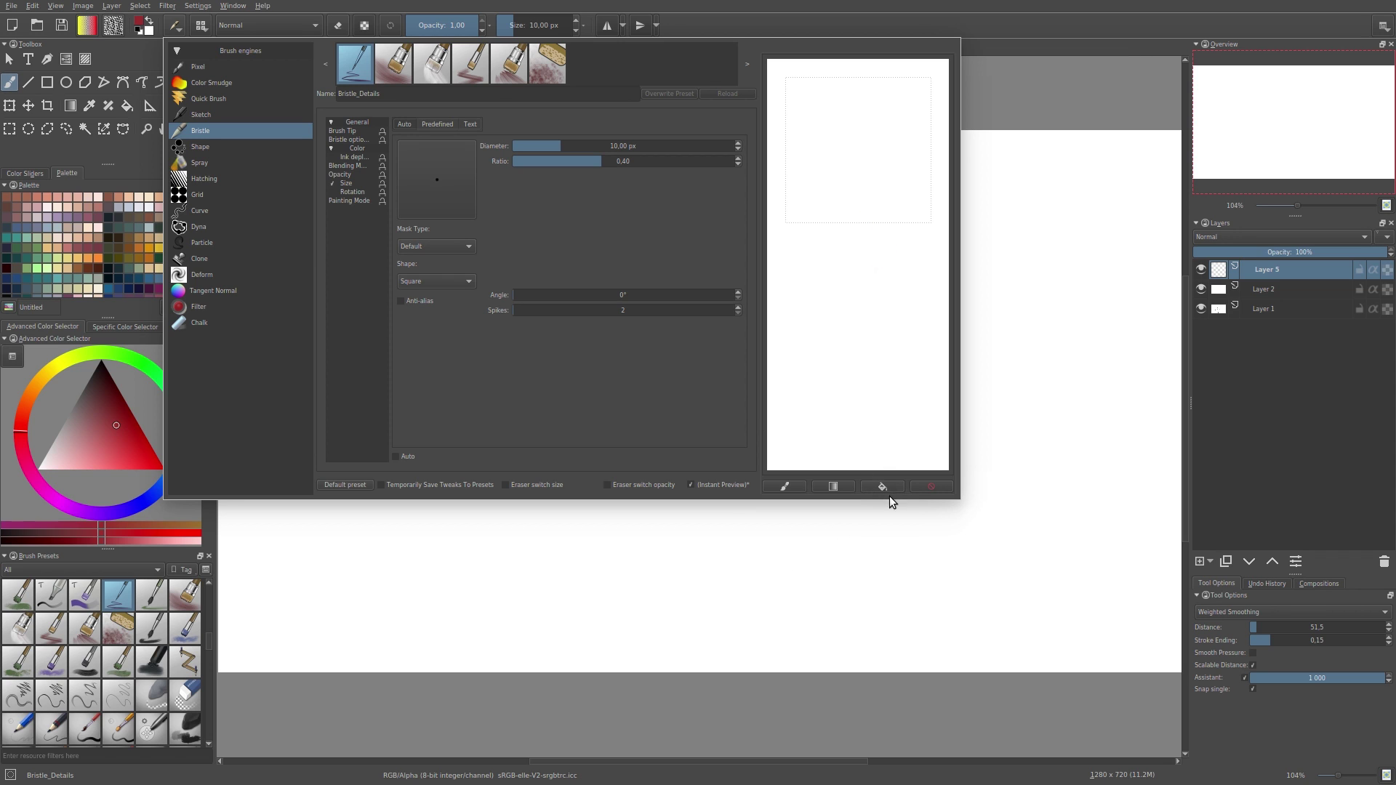
# Step: Switch the brush engine to Shape, paint overlapping filled shapes with Shape_fill, and clear the scratchpad
pyautogui.click(198, 148)
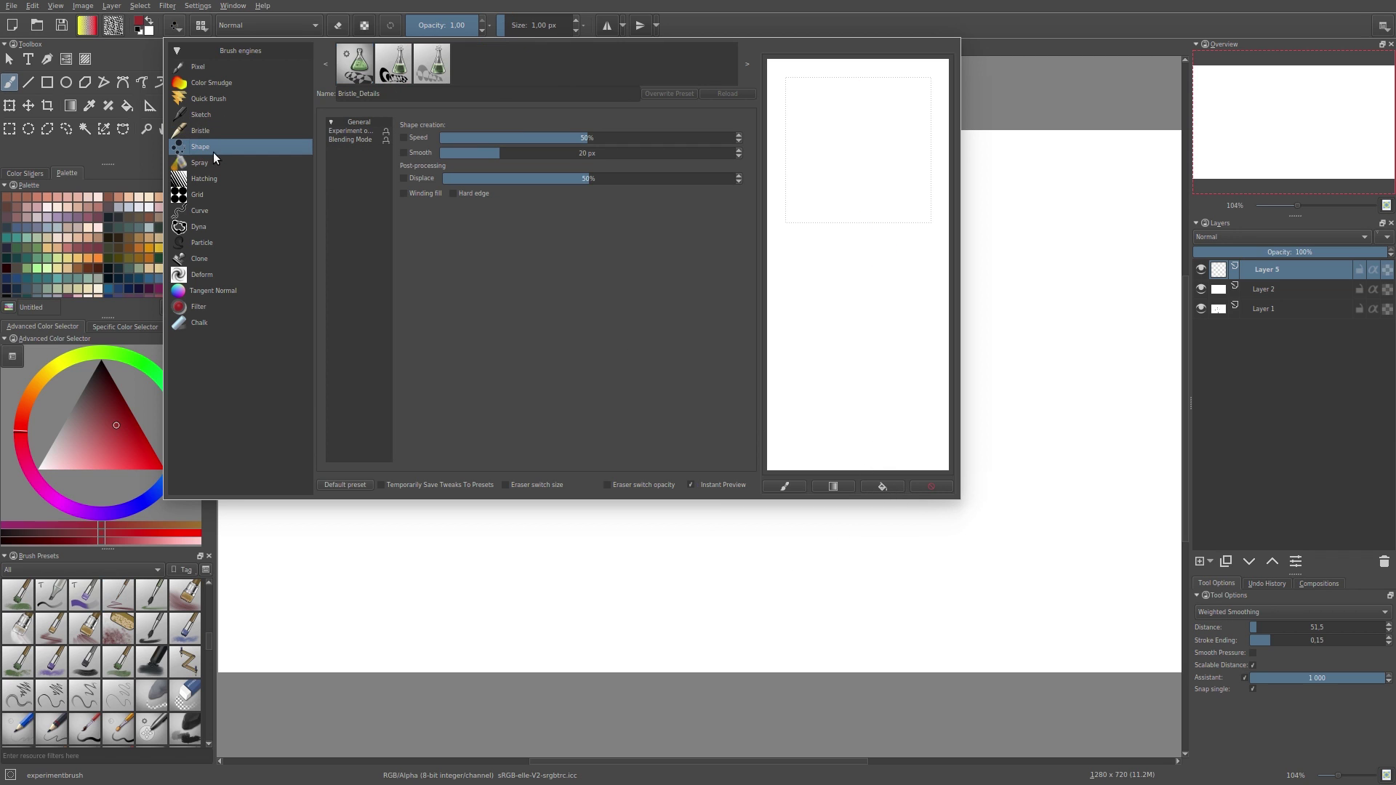
pyautogui.click(383, 78)
pyautogui.moveTo(872, 132)
pyautogui.mouseDown()
pyautogui.moveTo(849, 164)
pyautogui.moveTo(872, 247)
pyautogui.mouseUp()
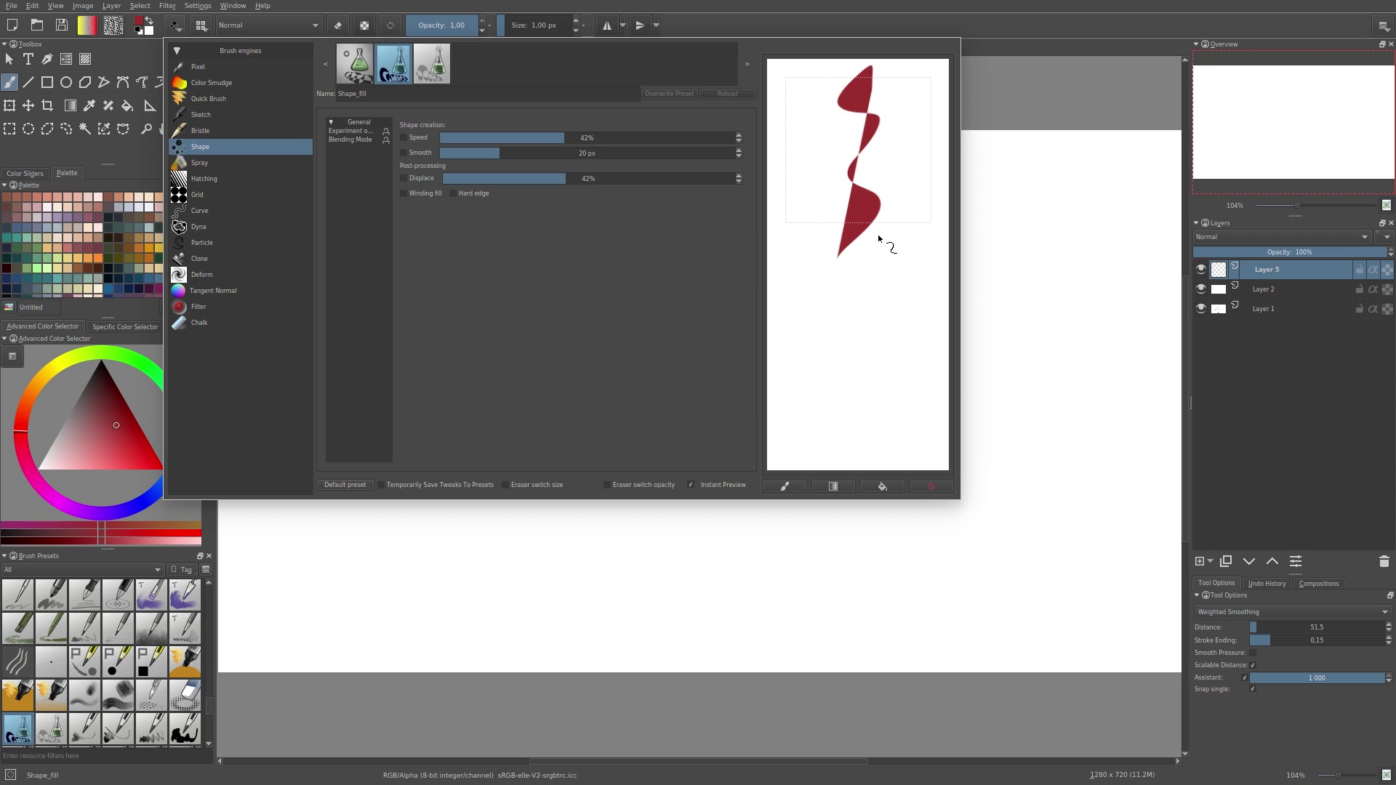
pyautogui.moveTo(904, 111)
pyautogui.mouseDown()
pyautogui.moveTo(908, 238)
pyautogui.moveTo(842, 121)
pyautogui.moveTo(888, 159)
pyautogui.moveTo(855, 88)
pyautogui.moveTo(817, 143)
pyautogui.moveTo(774, 79)
pyautogui.moveTo(891, 237)
pyautogui.moveTo(782, 214)
pyautogui.moveTo(870, 163)
pyautogui.moveTo(869, 110)
pyautogui.moveTo(900, 245)
pyautogui.moveTo(906, 102)
pyautogui.moveTo(923, 106)
pyautogui.moveTo(929, 201)
pyautogui.moveTo(909, 72)
pyautogui.moveTo(934, 96)
pyautogui.moveTo(935, 158)
pyautogui.moveTo(913, 226)
pyautogui.mouseUp()
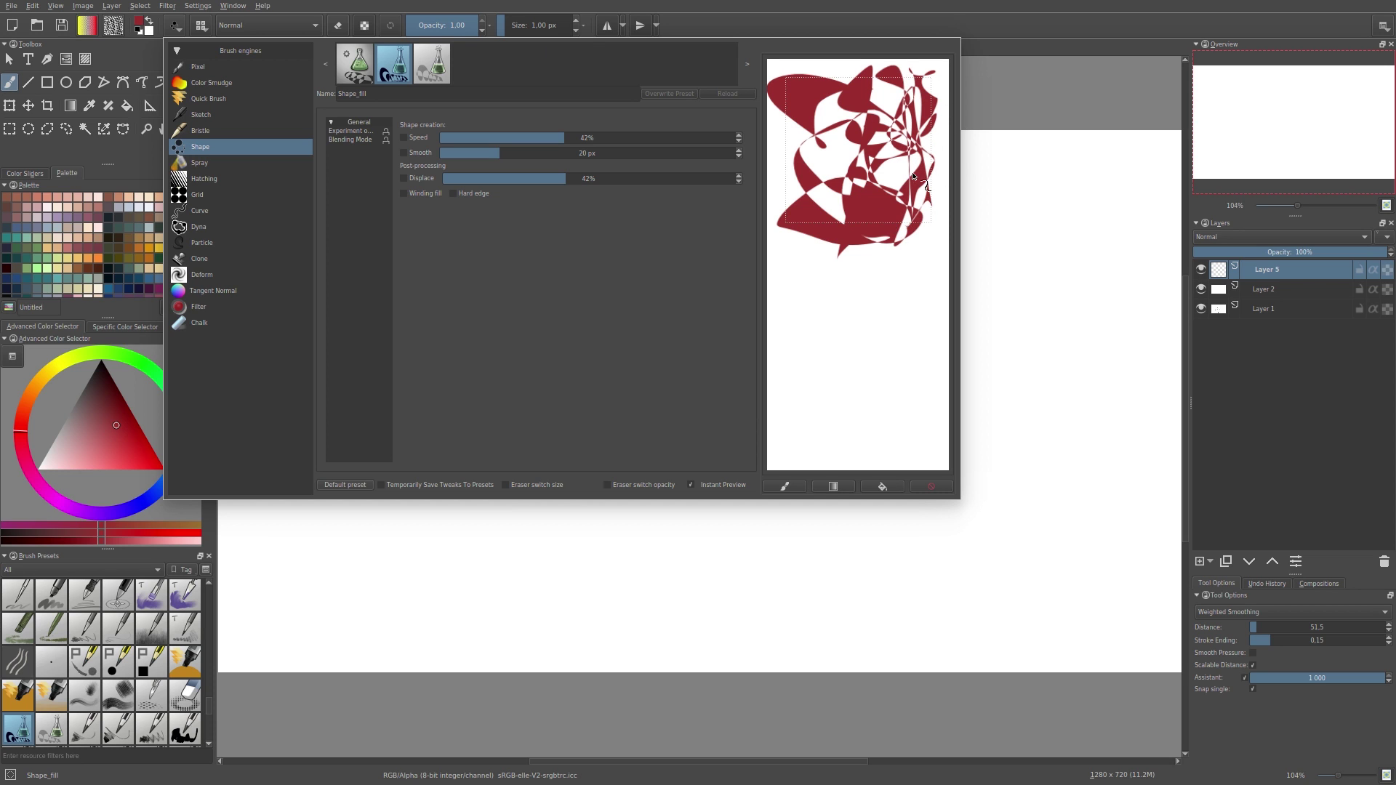
pyautogui.click(884, 485)
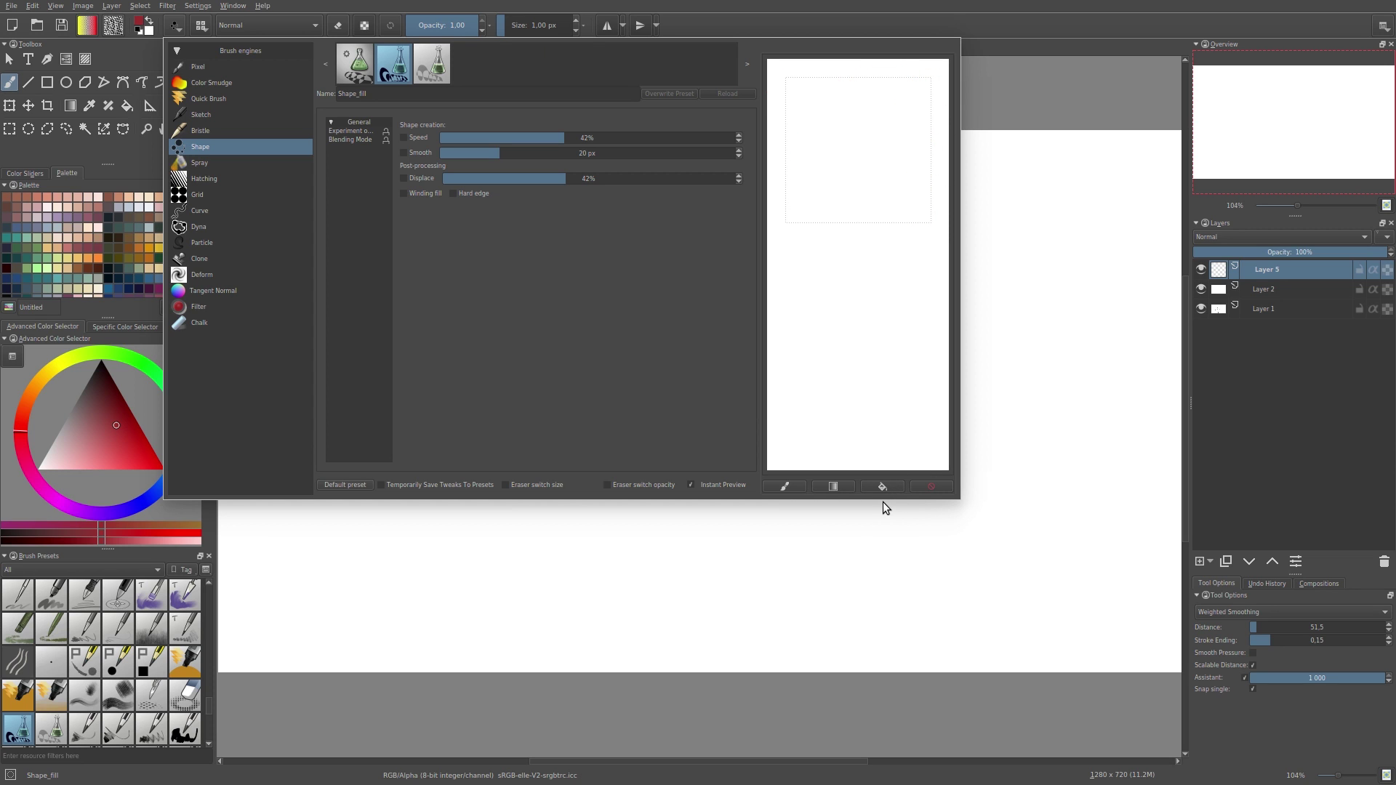
# Step: Select the deevad 3a alchemy preset and paint overlapping filled shapes in the scratchpad
pyautogui.click(367, 73)
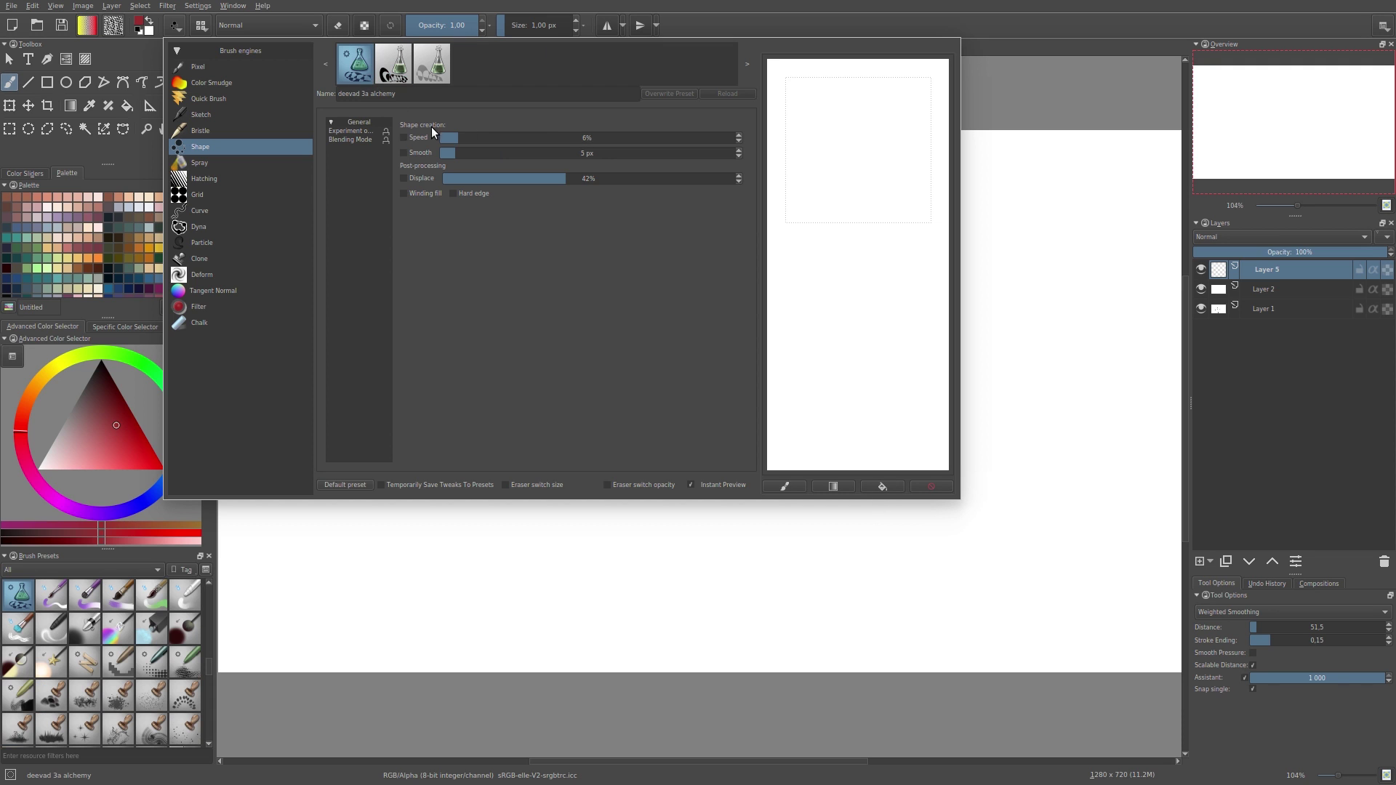
pyautogui.moveTo(877, 196)
pyautogui.mouseDown()
pyautogui.moveTo(805, 96)
pyautogui.moveTo(878, 95)
pyautogui.moveTo(880, 140)
pyautogui.moveTo(803, 197)
pyautogui.moveTo(810, 144)
pyautogui.moveTo(849, 110)
pyautogui.mouseUp()
pyautogui.moveTo(888, 185)
pyautogui.mouseDown()
pyautogui.moveTo(883, 83)
pyautogui.moveTo(879, 211)
pyautogui.moveTo(946, 102)
pyautogui.moveTo(860, 328)
pyautogui.mouseUp()
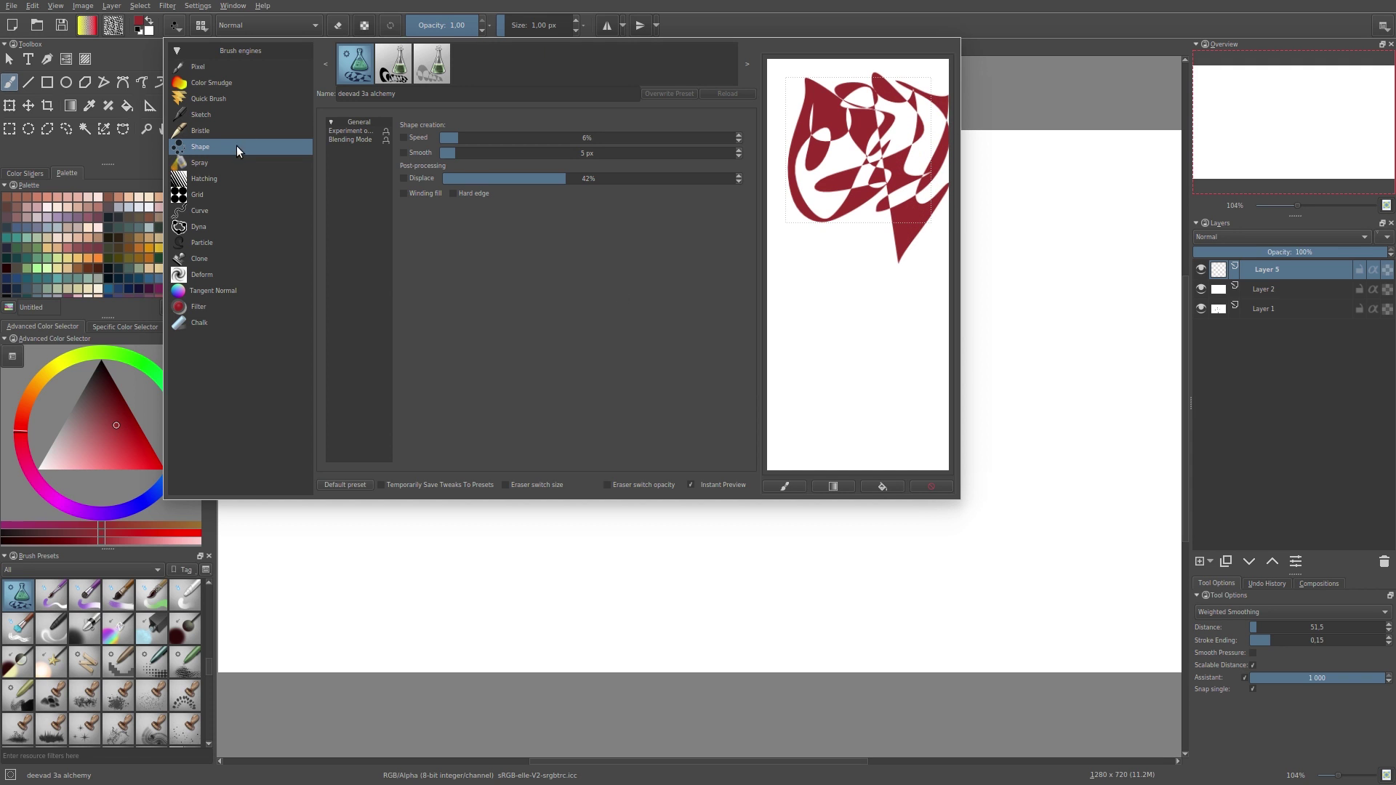
# Step: Switch the brush engine to Spray, spray particles with Spray_splat over the scratchpad, and clear it
pyautogui.click(207, 163)
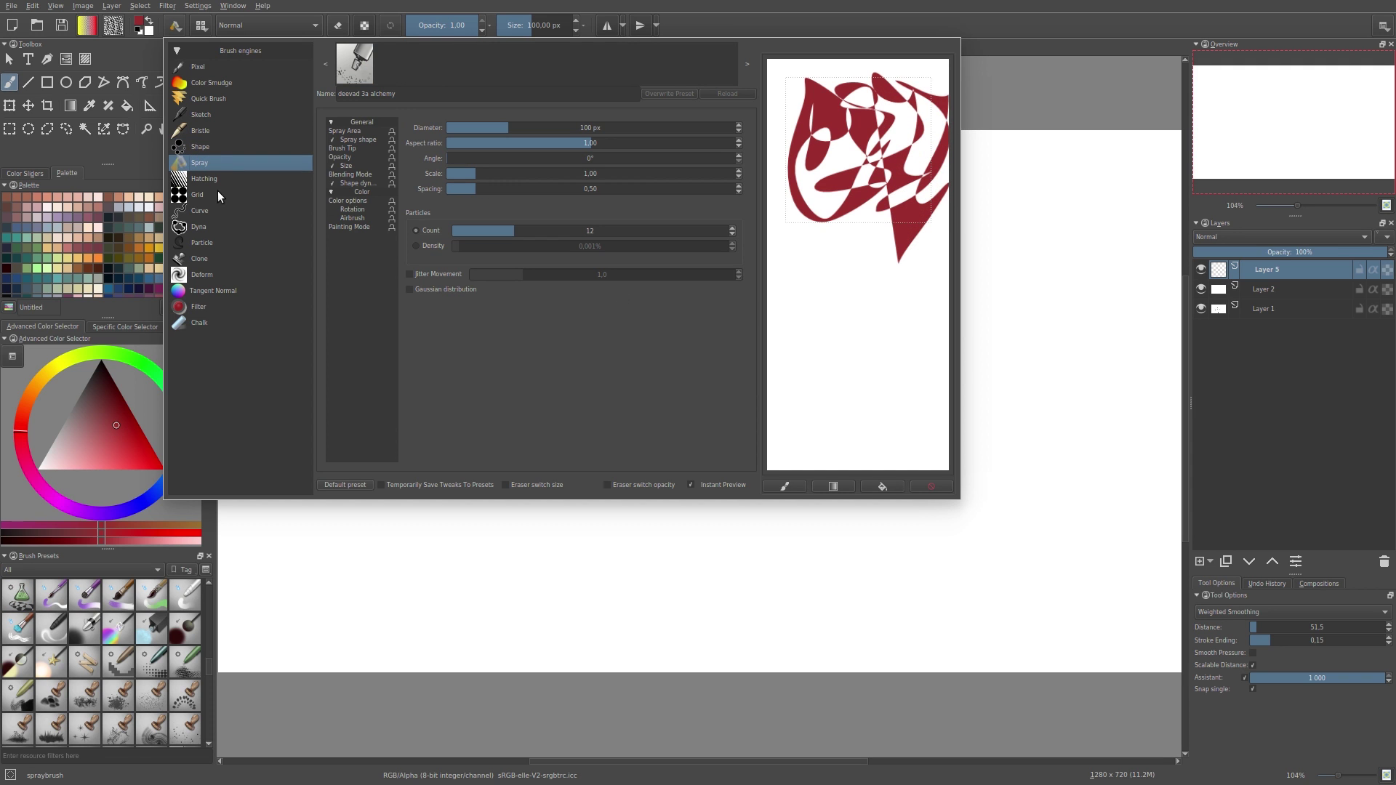
pyautogui.click(368, 69)
pyautogui.moveTo(876, 186)
pyautogui.mouseDown()
pyautogui.moveTo(869, 338)
pyautogui.moveTo(846, 243)
pyautogui.moveTo(863, 376)
pyautogui.mouseUp()
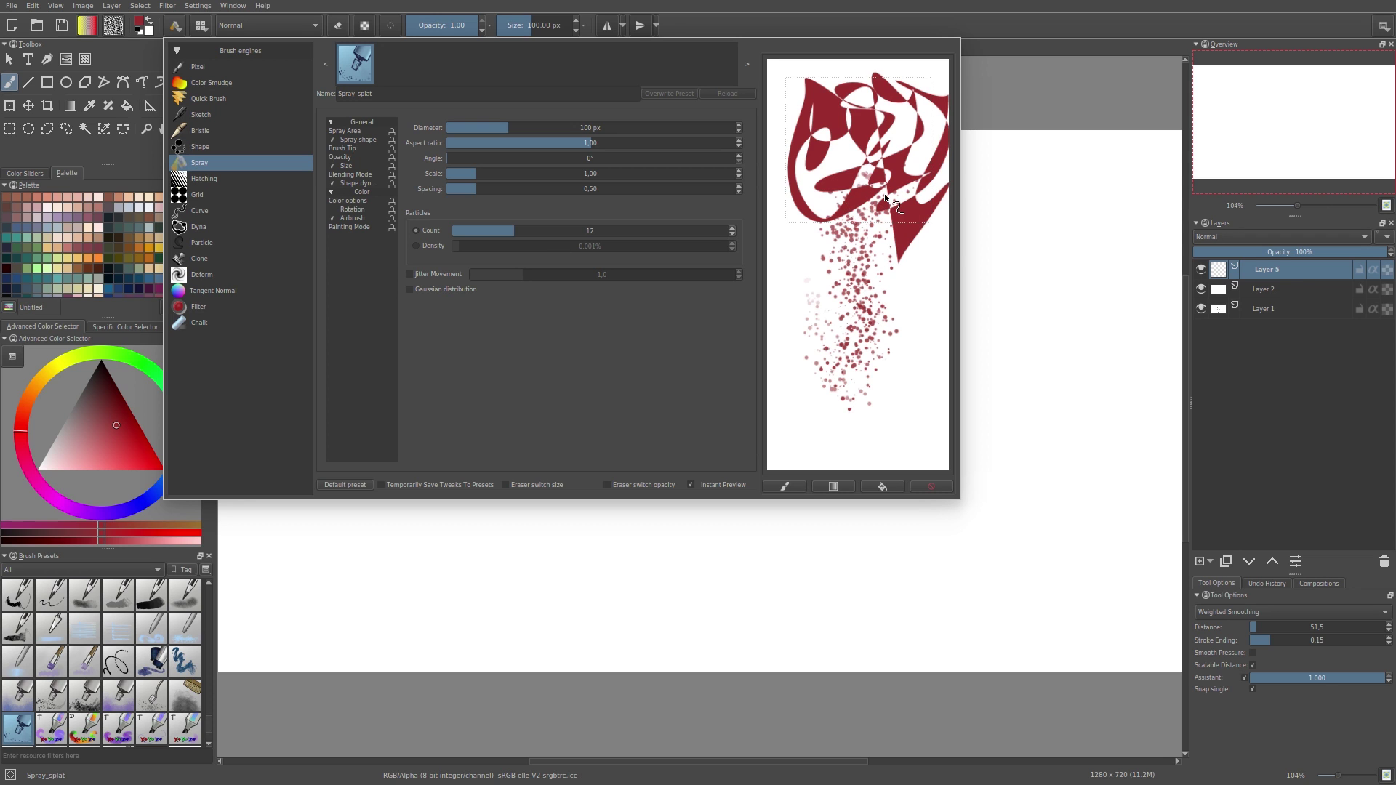
pyautogui.click(884, 486)
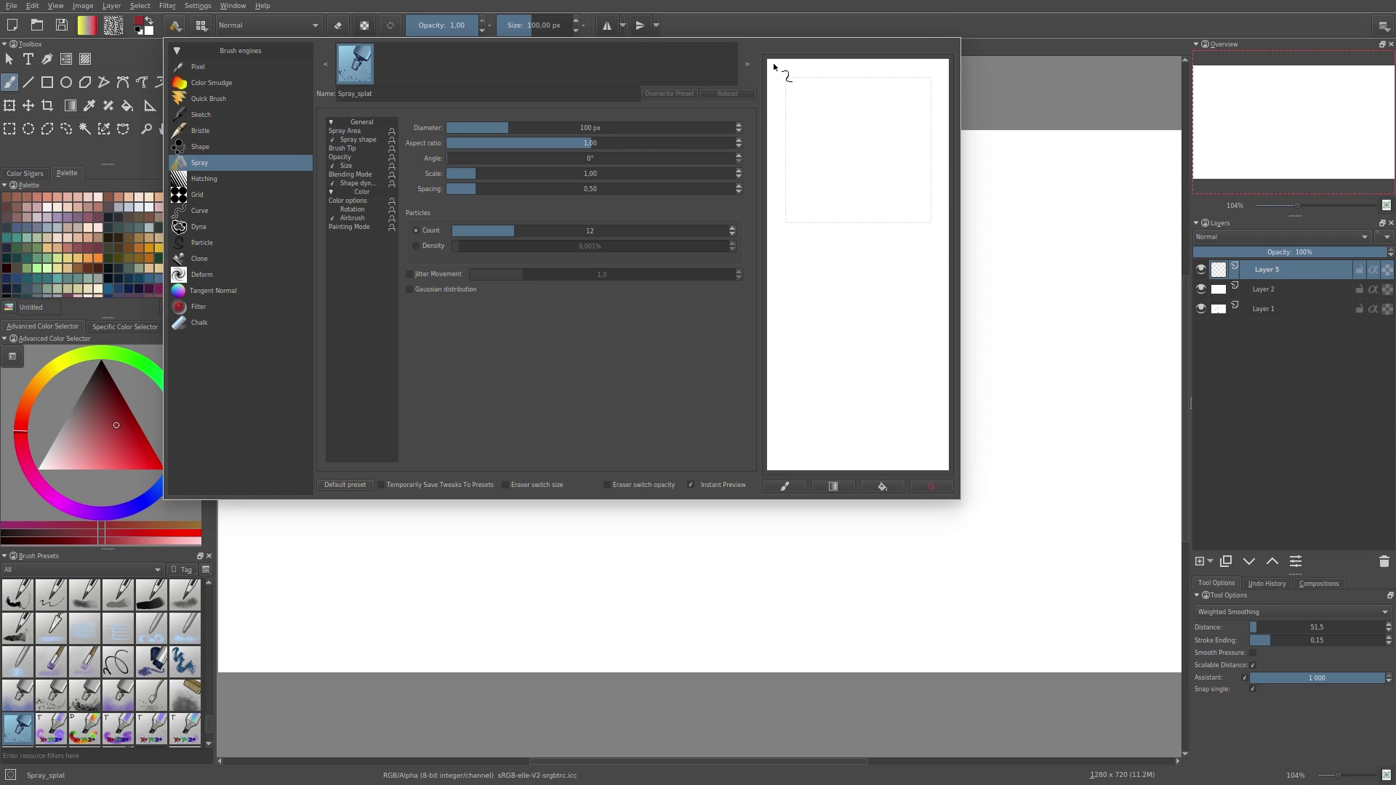
# Step: Switch the brush engine to Hatching and paint test strokes with Hatch_cross_small and the first two hatching presets
pyautogui.click(209, 182)
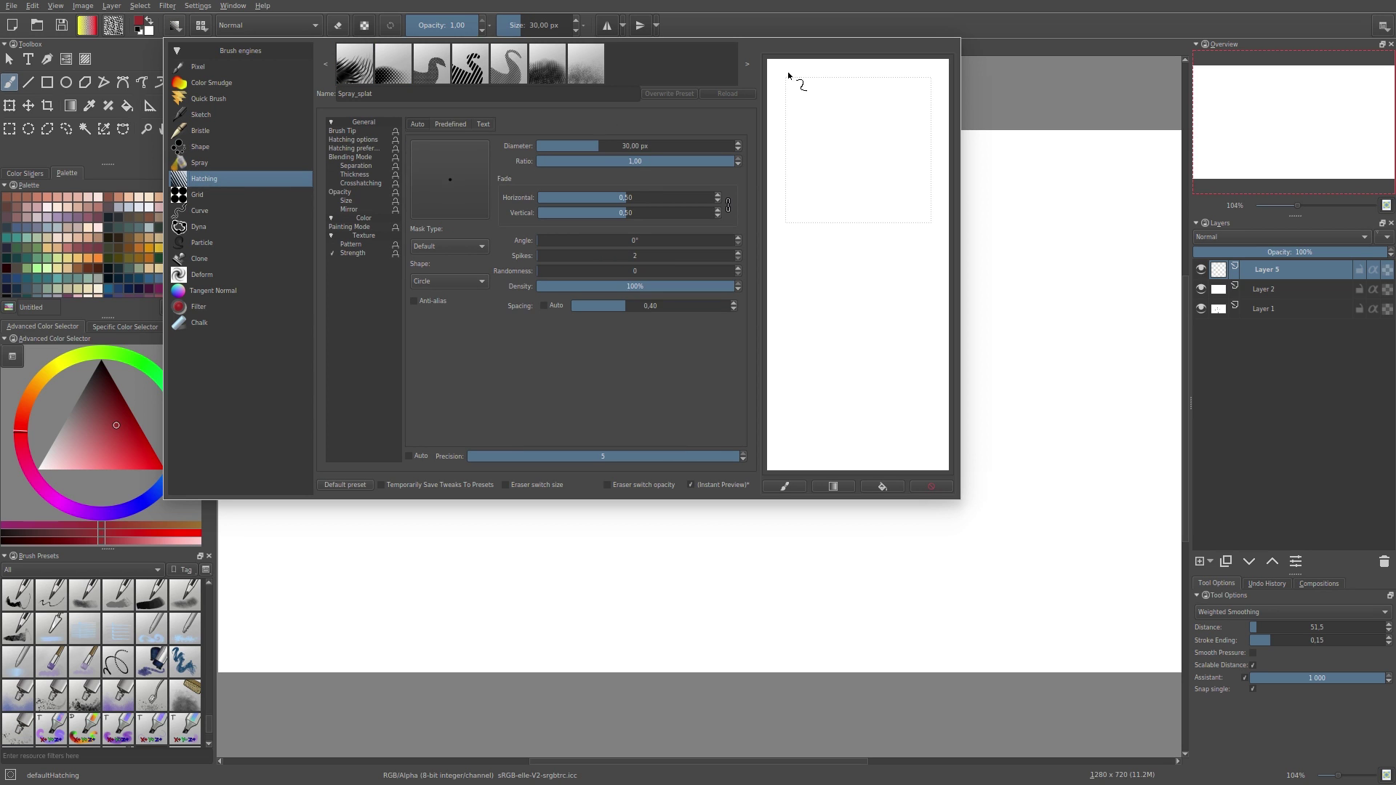
pyautogui.click(426, 73)
pyautogui.moveTo(821, 90)
pyautogui.mouseDown()
pyautogui.moveTo(856, 82)
pyautogui.moveTo(821, 157)
pyautogui.moveTo(800, 123)
pyautogui.moveTo(789, 152)
pyautogui.moveTo(799, 87)
pyautogui.moveTo(791, 164)
pyautogui.moveTo(834, 150)
pyautogui.moveTo(844, 211)
pyautogui.mouseUp()
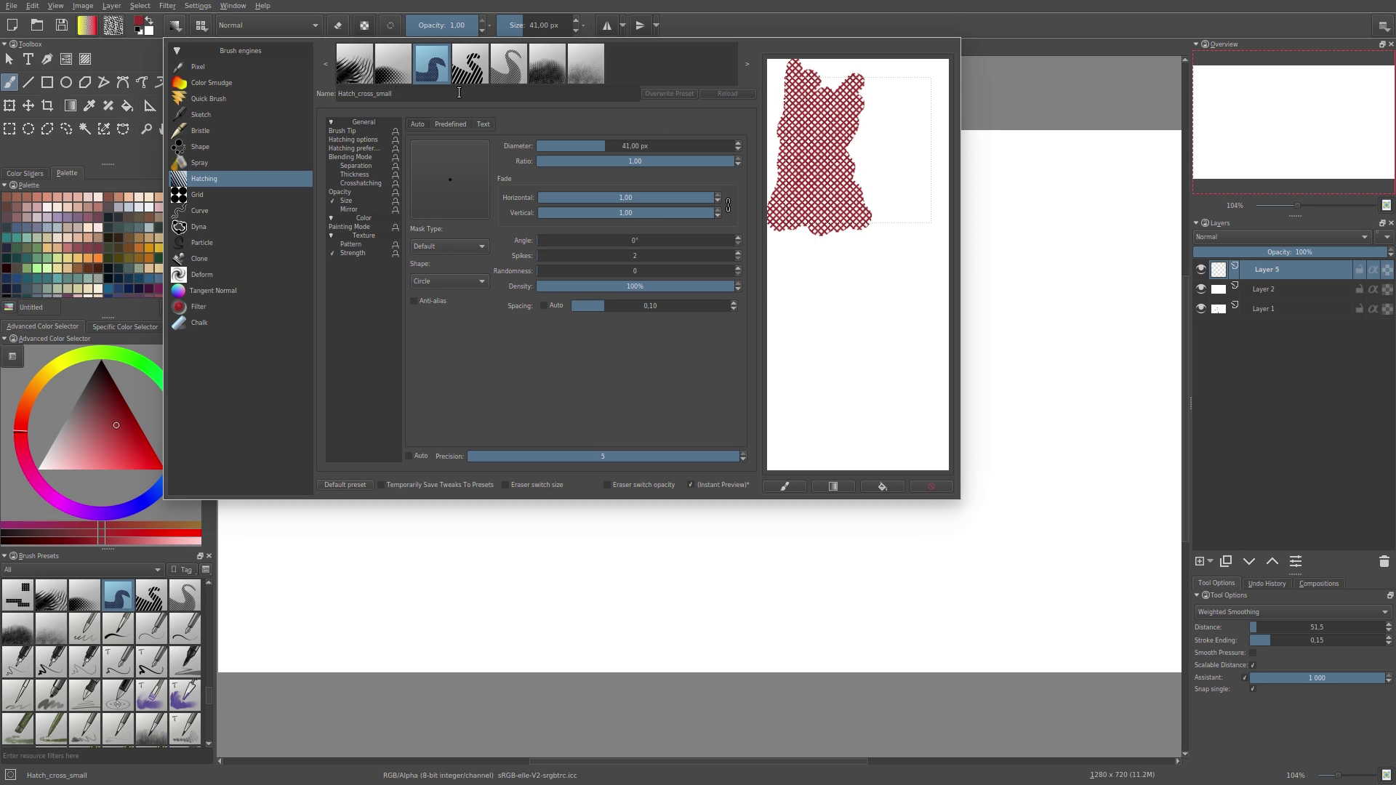
pyautogui.click(392, 72)
pyautogui.moveTo(836, 150)
pyautogui.mouseDown()
pyautogui.moveTo(866, 140)
pyautogui.moveTo(860, 173)
pyautogui.moveTo(829, 109)
pyautogui.moveTo(851, 208)
pyautogui.moveTo(800, 203)
pyautogui.mouseUp()
pyautogui.click(348, 78)
pyautogui.moveTo(848, 149)
pyautogui.mouseDown()
pyautogui.moveTo(890, 211)
pyautogui.moveTo(826, 242)
pyautogui.moveTo(891, 291)
pyautogui.moveTo(804, 240)
pyautogui.moveTo(782, 285)
pyautogui.mouseUp()
# Step: Paint diagonal hatching with the Hatch_diag_5 preset, clearing the scratchpad before a fresh stroke
pyautogui.click(508, 63)
pyautogui.moveTo(894, 131); pyautogui.dragTo(901, 265)
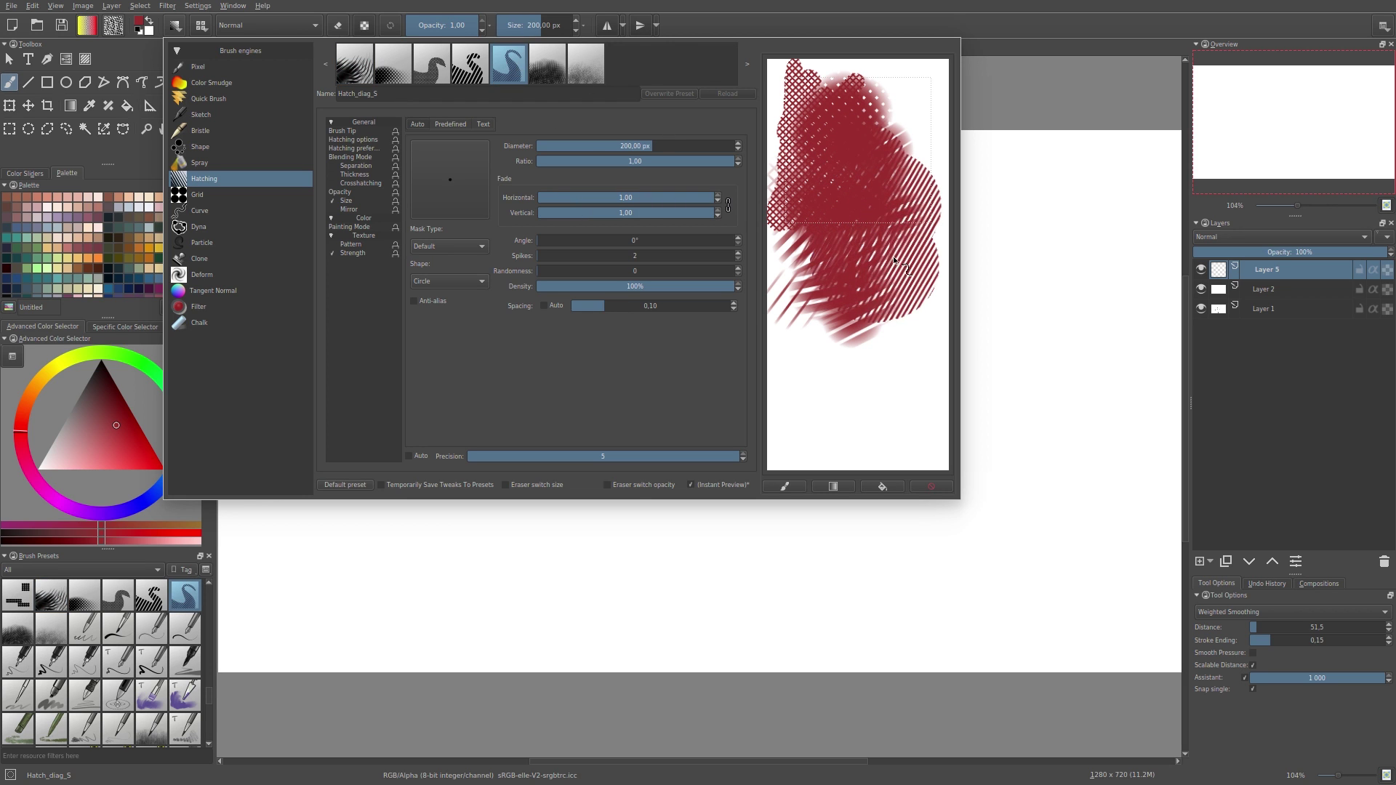
pyautogui.moveTo(920, 98); pyautogui.dragTo(873, 182)
pyautogui.click(882, 487)
pyautogui.moveTo(837, 131); pyautogui.dragTo(869, 178)
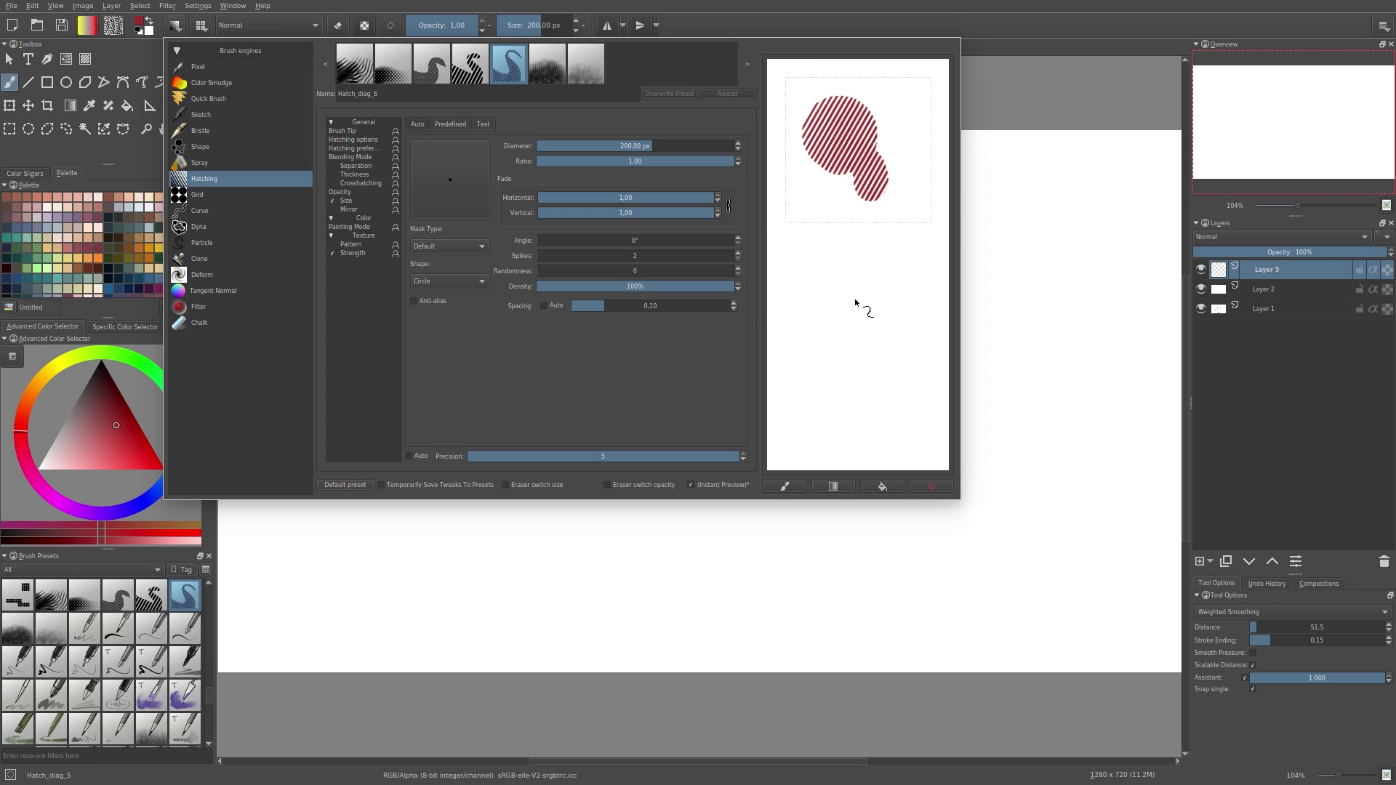
# Step: Select the Hatch_moire preset, paint a test stroke, and clear the scratchpad
pyautogui.click(555, 73)
pyautogui.moveTo(883, 107)
pyautogui.mouseDown()
pyautogui.moveTo(875, 158)
pyautogui.moveTo(838, 97)
pyautogui.moveTo(863, 152)
pyautogui.moveTo(903, 160)
pyautogui.moveTo(807, 154)
pyautogui.moveTo(832, 116)
pyautogui.moveTo(825, 150)
pyautogui.moveTo(851, 176)
pyautogui.moveTo(835, 197)
pyautogui.moveTo(805, 152)
pyautogui.moveTo(804, 182)
pyautogui.moveTo(855, 202)
pyautogui.moveTo(897, 154)
pyautogui.moveTo(870, 100)
pyautogui.moveTo(848, 118)
pyautogui.moveTo(813, 96)
pyautogui.moveTo(801, 108)
pyautogui.moveTo(878, 128)
pyautogui.moveTo(893, 190)
pyautogui.mouseUp()
pyautogui.click(880, 484)
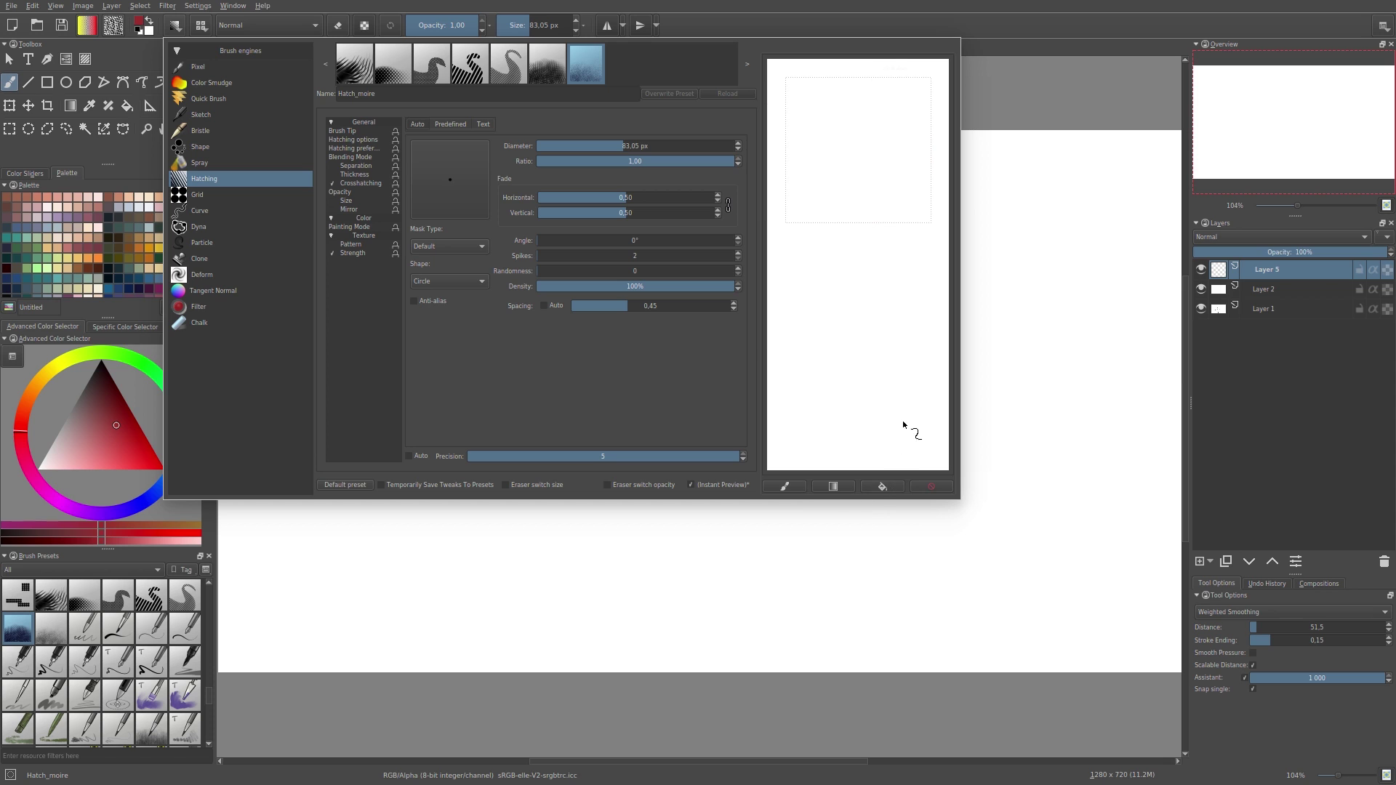
# Step: Switch the brush engine to Grid and paint a square block of dots in the scratchpad
pyautogui.click(225, 192)
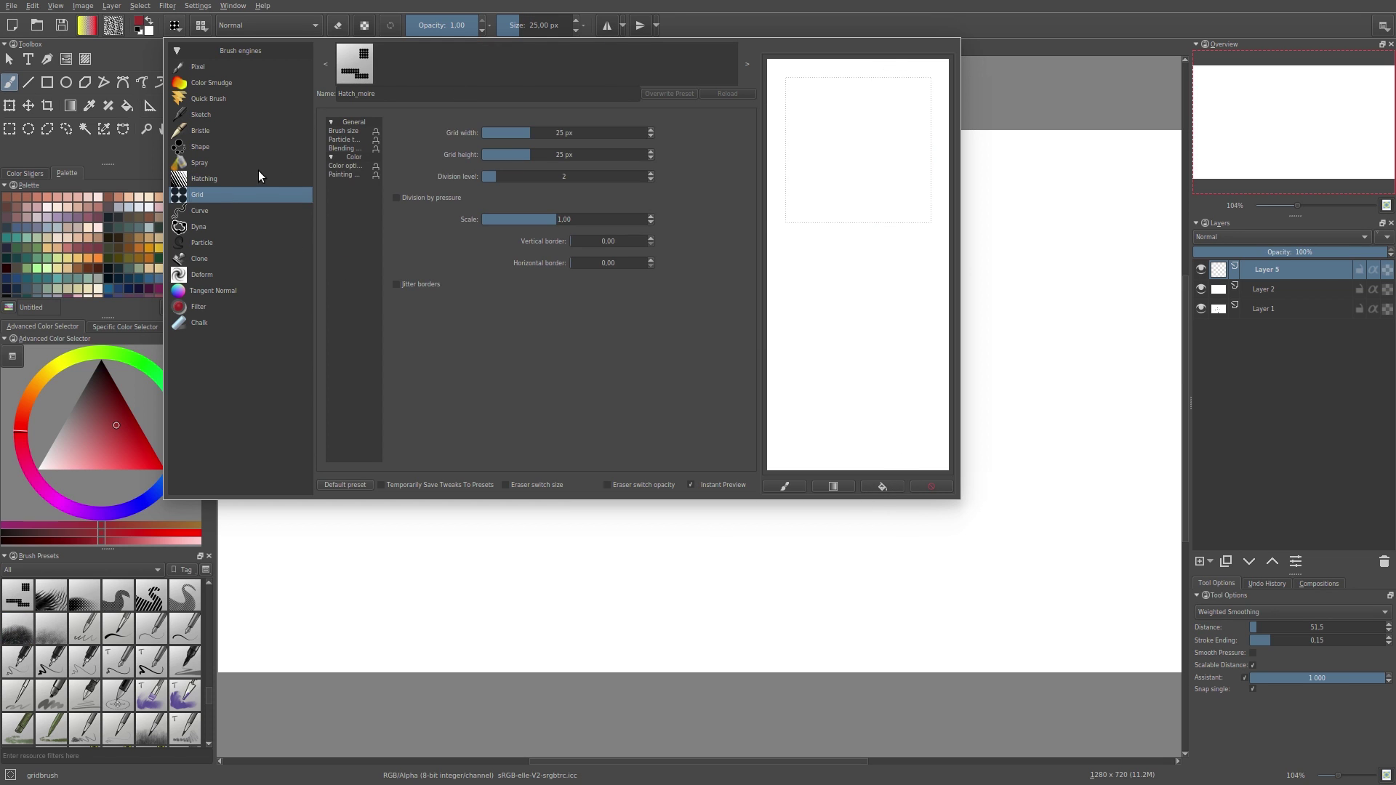
pyautogui.click(264, 174)
pyautogui.click(233, 196)
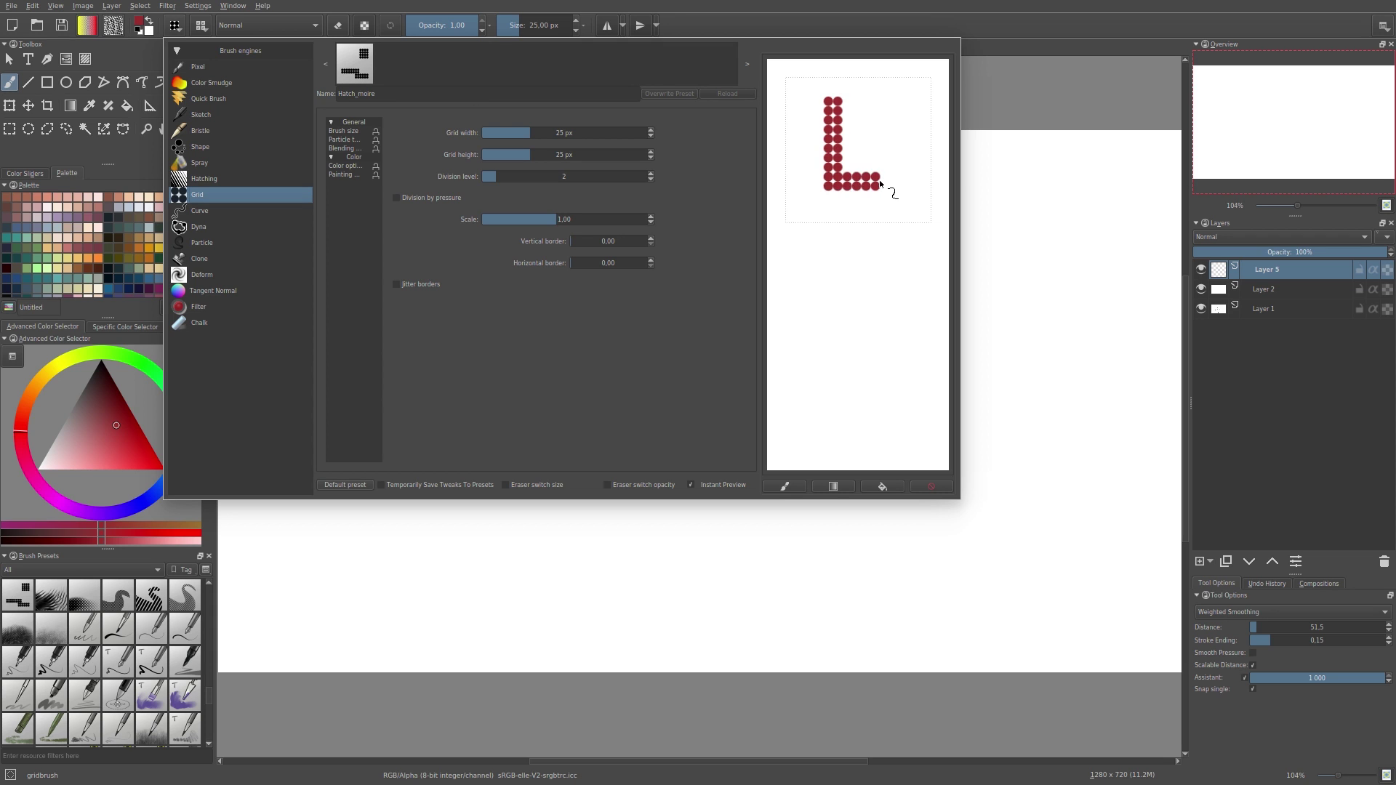
pyautogui.moveTo(851, 126)
pyautogui.mouseDown()
pyautogui.moveTo(865, 112)
pyautogui.moveTo(887, 155)
pyautogui.moveTo(890, 123)
pyautogui.moveTo(894, 160)
pyautogui.moveTo(903, 129)
pyautogui.mouseUp()
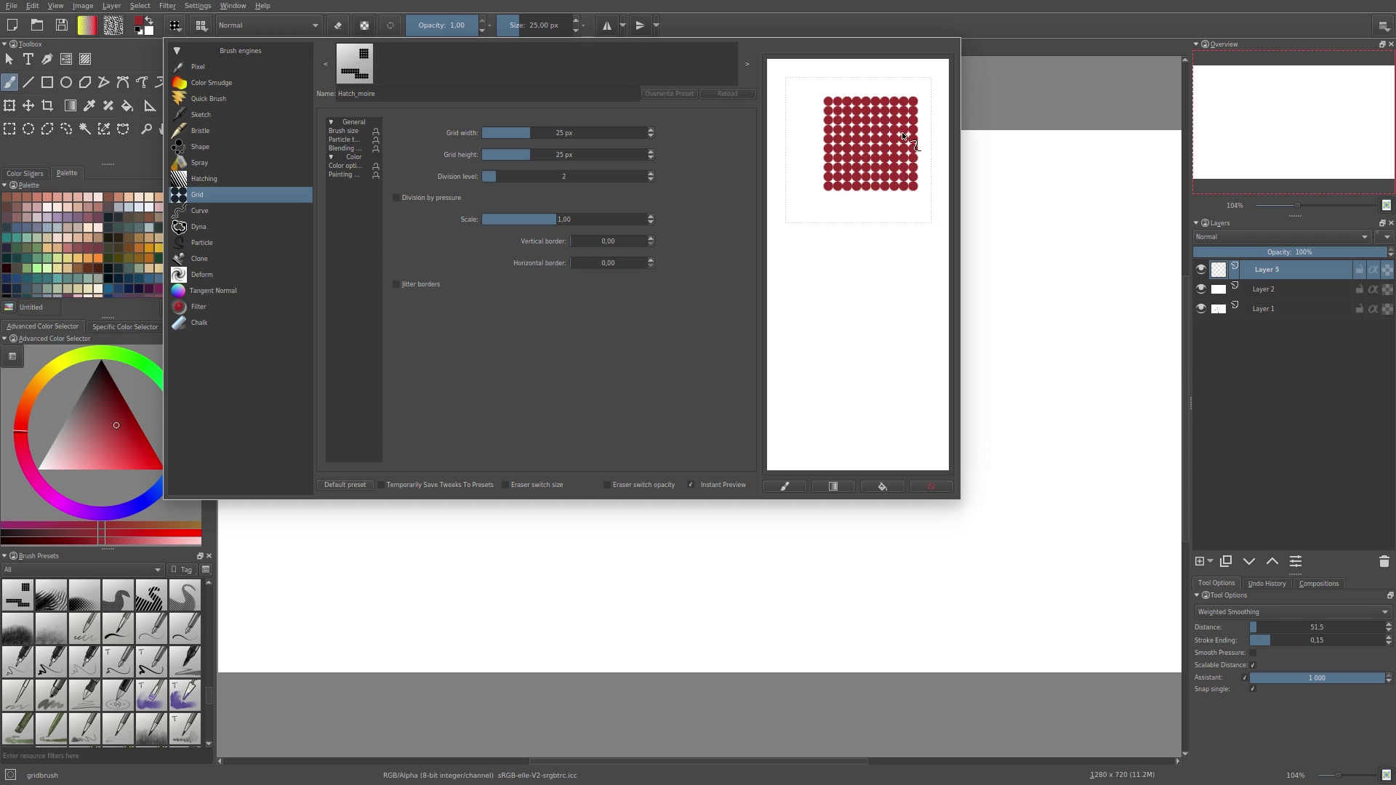
# Step: Extend the Grid dot block over the whole preview frame, and paint curved strokes below it with the Curve engine's Curve_ink preset
pyautogui.moveTo(835, 189)
pyautogui.mouseDown()
pyautogui.moveTo(824, 126)
pyautogui.moveTo(824, 171)
pyautogui.moveTo(821, 160)
pyautogui.moveTo(823, 109)
pyautogui.moveTo(808, 105)
pyautogui.moveTo(799, 208)
pyautogui.moveTo(839, 193)
pyautogui.moveTo(857, 208)
pyautogui.moveTo(830, 209)
pyautogui.moveTo(853, 219)
pyautogui.moveTo(910, 196)
pyautogui.moveTo(913, 210)
pyautogui.moveTo(921, 100)
pyautogui.moveTo(808, 88)
pyautogui.moveTo(894, 85)
pyautogui.mouseUp()
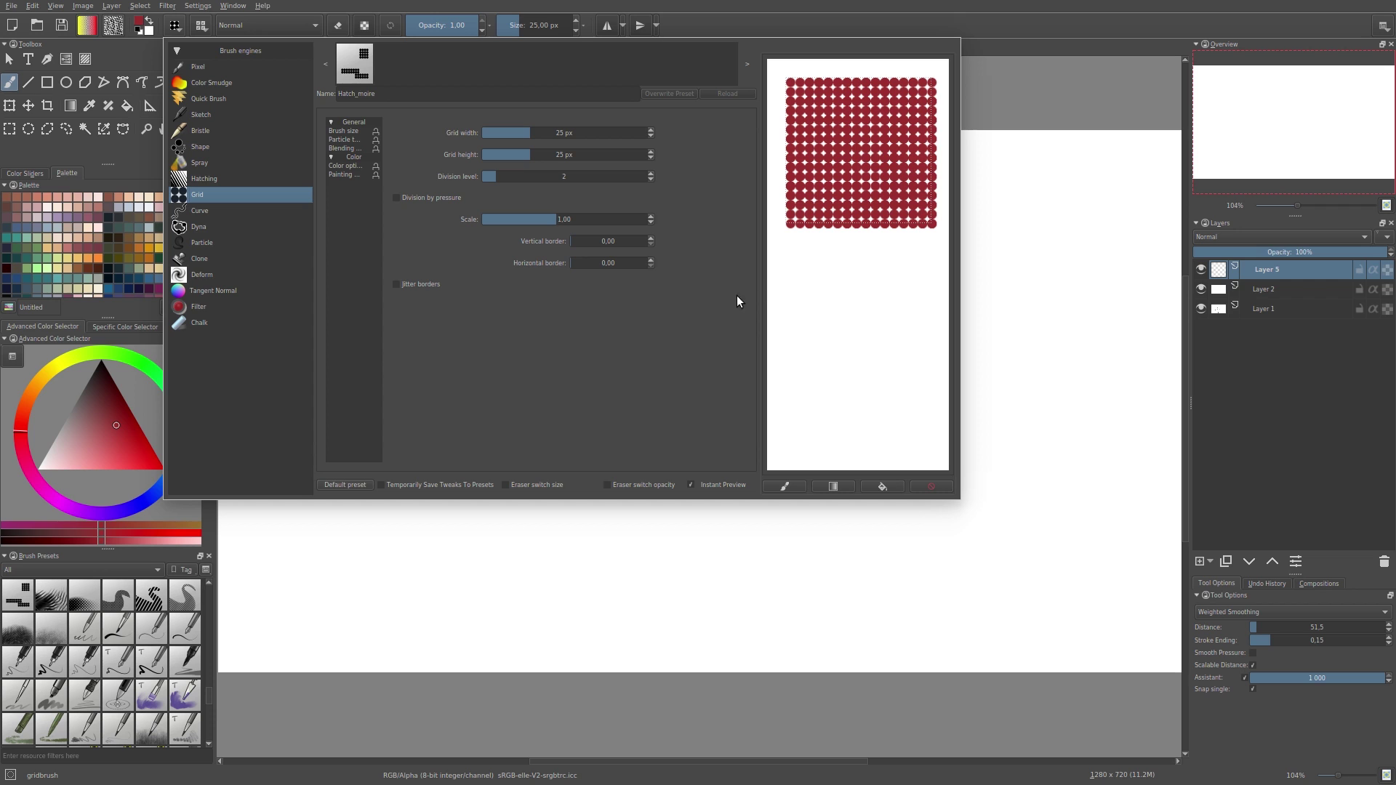
pyautogui.click(197, 213)
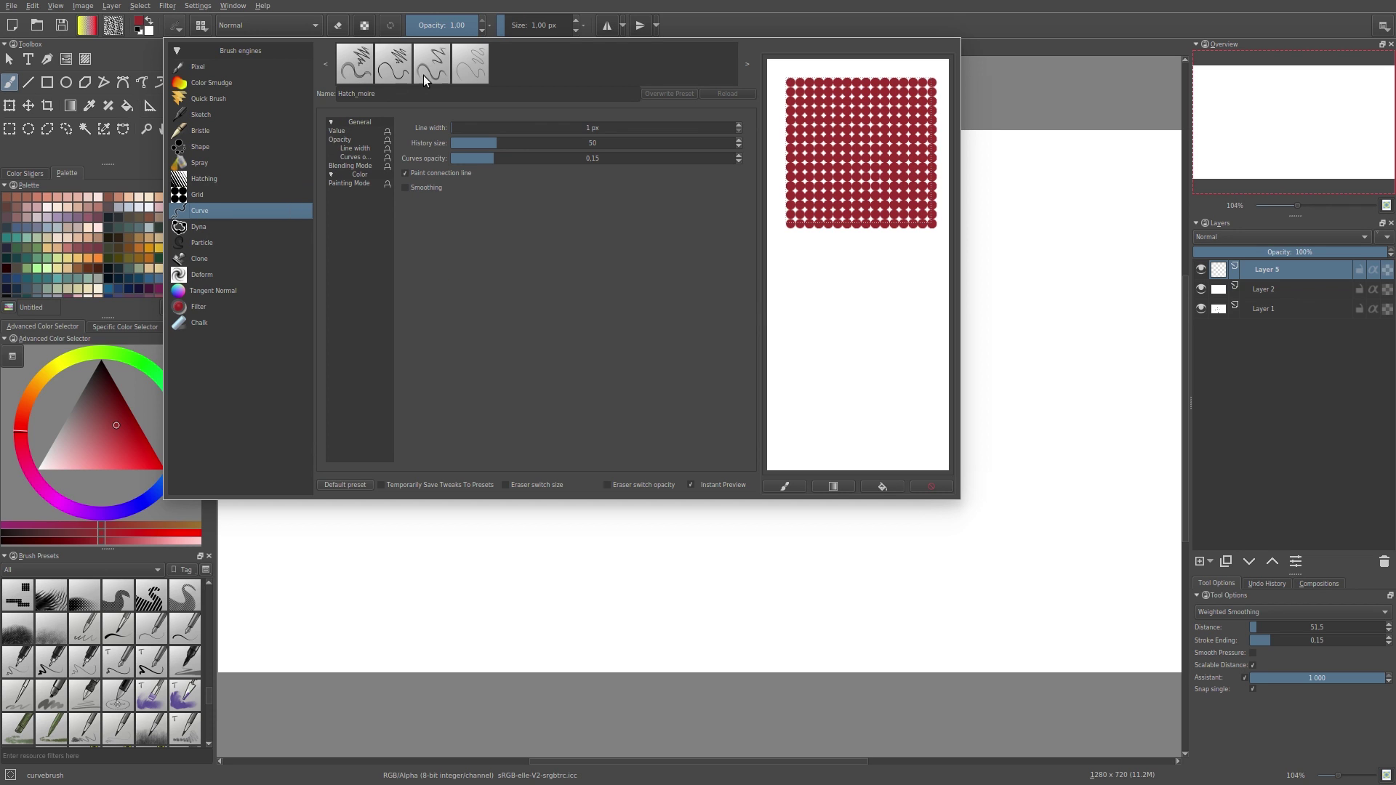
pyautogui.click(393, 69)
pyautogui.moveTo(796, 222)
pyautogui.mouseDown()
pyautogui.moveTo(863, 415)
pyautogui.moveTo(910, 333)
pyautogui.moveTo(865, 434)
pyautogui.moveTo(805, 417)
pyautogui.mouseUp()
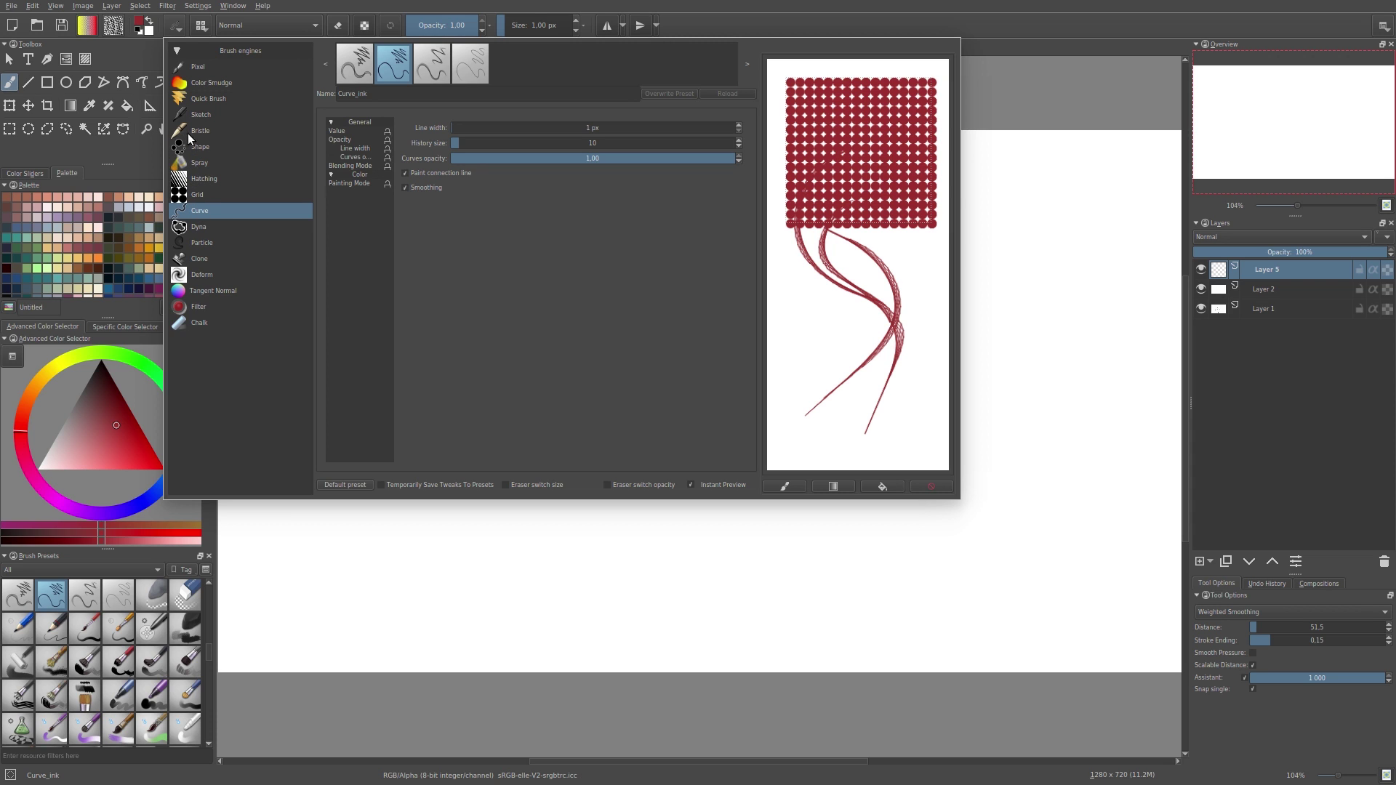
pyautogui.moveTo(882, 215)
pyautogui.mouseDown()
pyautogui.moveTo(821, 210)
pyautogui.moveTo(909, 350)
pyautogui.moveTo(801, 378)
pyautogui.moveTo(803, 269)
pyautogui.moveTo(887, 348)
pyautogui.moveTo(891, 284)
pyautogui.moveTo(846, 329)
pyautogui.moveTo(819, 323)
pyautogui.moveTo(811, 294)
pyautogui.moveTo(789, 348)
pyautogui.moveTo(844, 416)
pyautogui.mouseUp()
# Step: Clear the scratchpad and paint overlapping loops and spirals down its length with the Curve_ink preset
pyautogui.click(882, 485)
pyautogui.moveTo(845, 83)
pyautogui.mouseDown()
pyautogui.moveTo(823, 107)
pyautogui.moveTo(865, 173)
pyautogui.moveTo(844, 106)
pyautogui.moveTo(823, 127)
pyautogui.moveTo(851, 214)
pyautogui.moveTo(828, 277)
pyautogui.mouseUp()
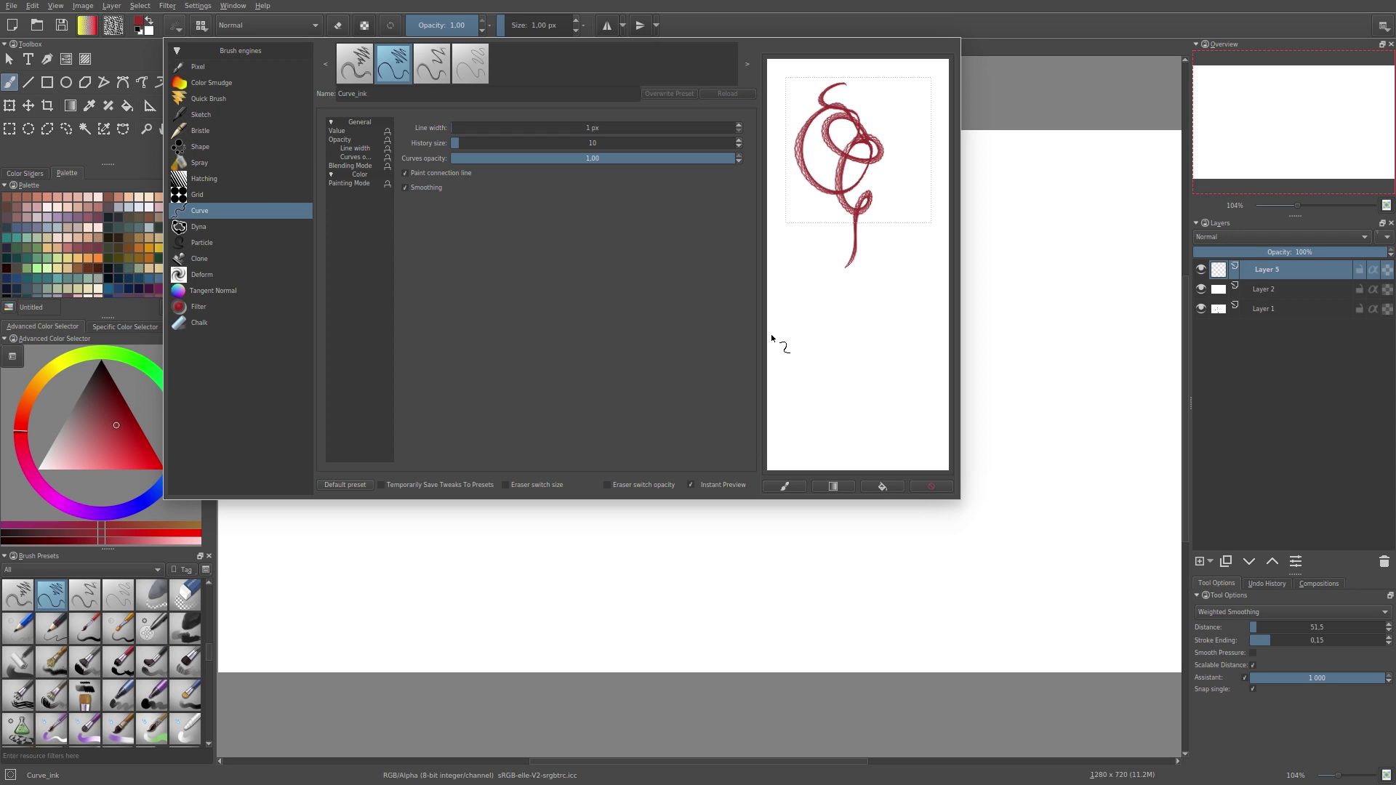
pyautogui.moveTo(810, 229)
pyautogui.mouseDown()
pyautogui.moveTo(893, 277)
pyautogui.moveTo(858, 244)
pyautogui.mouseUp()
pyautogui.moveTo(833, 306)
pyautogui.mouseDown()
pyautogui.moveTo(829, 373)
pyautogui.moveTo(847, 379)
pyautogui.mouseUp()
pyautogui.moveTo(883, 107)
pyautogui.mouseDown()
pyautogui.moveTo(869, 80)
pyautogui.moveTo(938, 151)
pyautogui.moveTo(862, 154)
pyautogui.moveTo(920, 134)
pyautogui.moveTo(862, 156)
pyautogui.mouseUp()
pyautogui.moveTo(937, 380)
pyautogui.mouseDown()
pyautogui.moveTo(925, 420)
pyautogui.moveTo(895, 429)
pyautogui.moveTo(878, 391)
pyautogui.moveTo(922, 394)
pyautogui.moveTo(899, 425)
pyautogui.moveTo(888, 398)
pyautogui.moveTo(916, 420)
pyautogui.moveTo(890, 415)
pyautogui.moveTo(900, 392)
pyautogui.mouseUp()
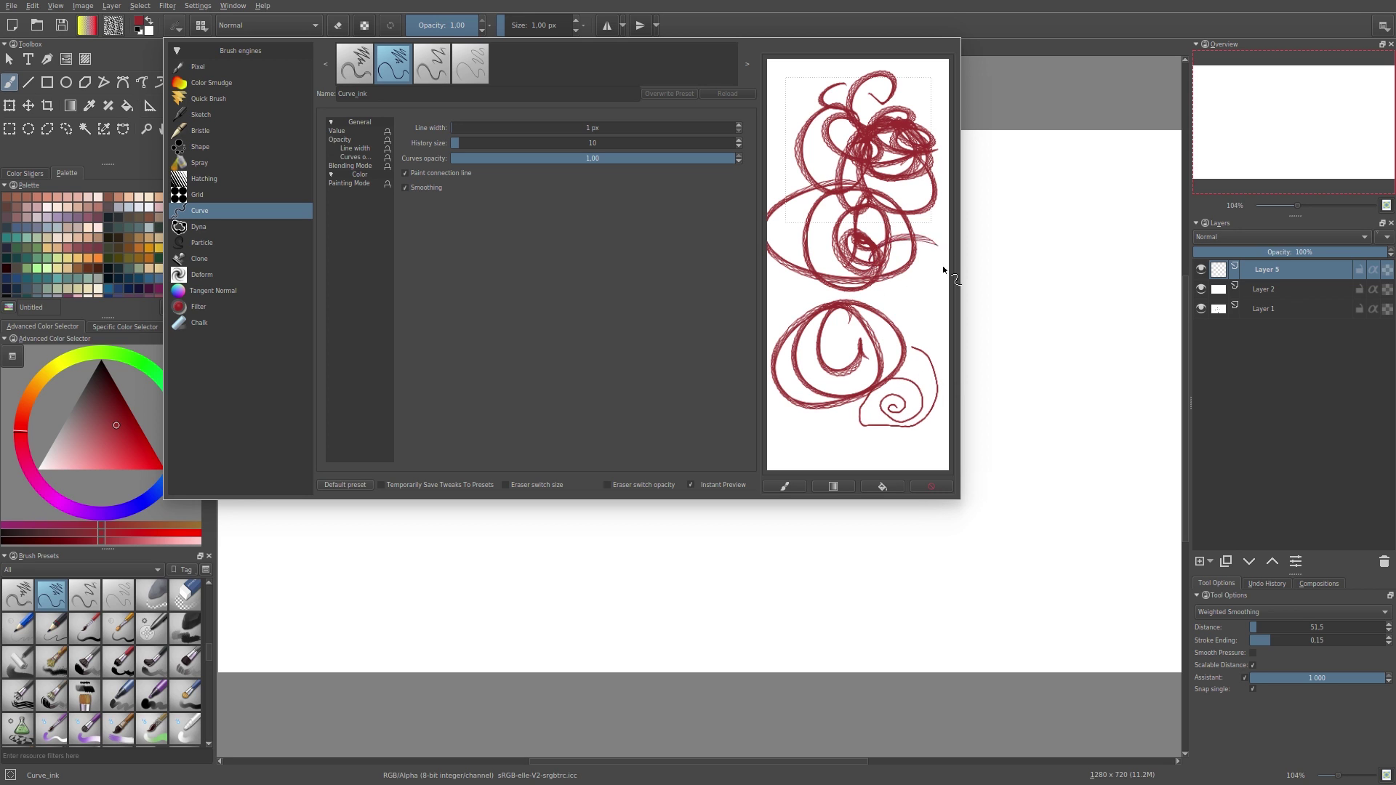
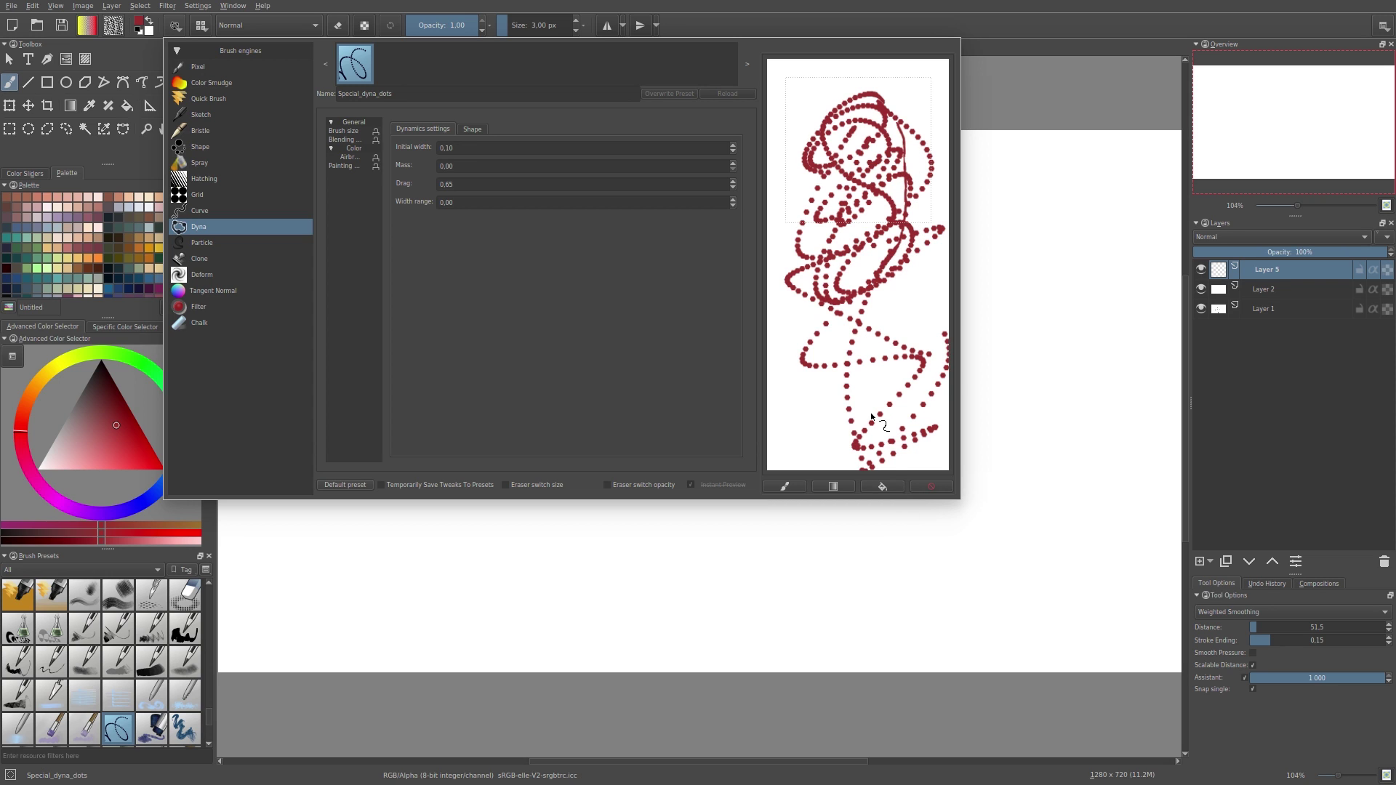
# Step: Switch the brush engine to Particle and paint test strokes with Special_particles_crazy, clearing the scratchpad before and after each stroke
pyautogui.click(884, 485)
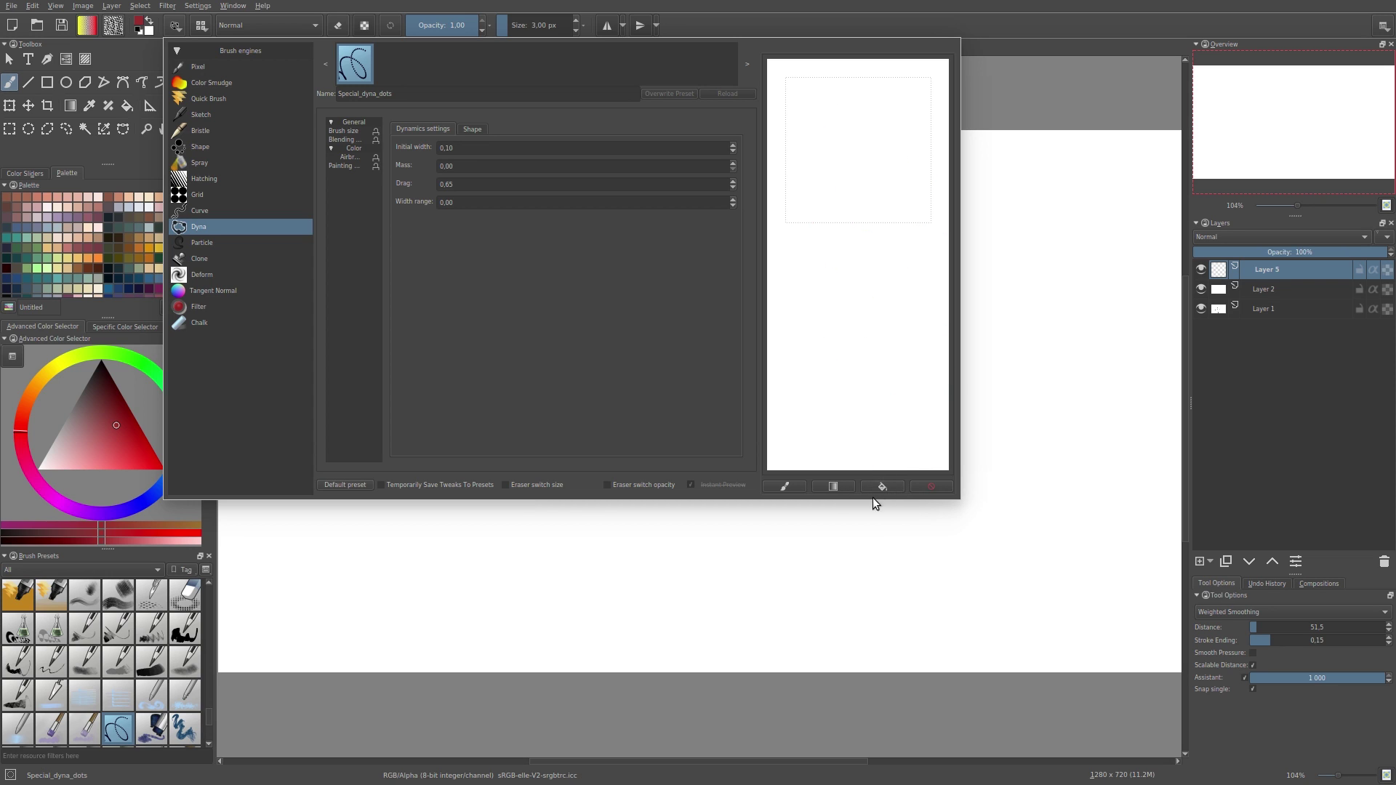
pyautogui.click(202, 243)
pyautogui.click(204, 262)
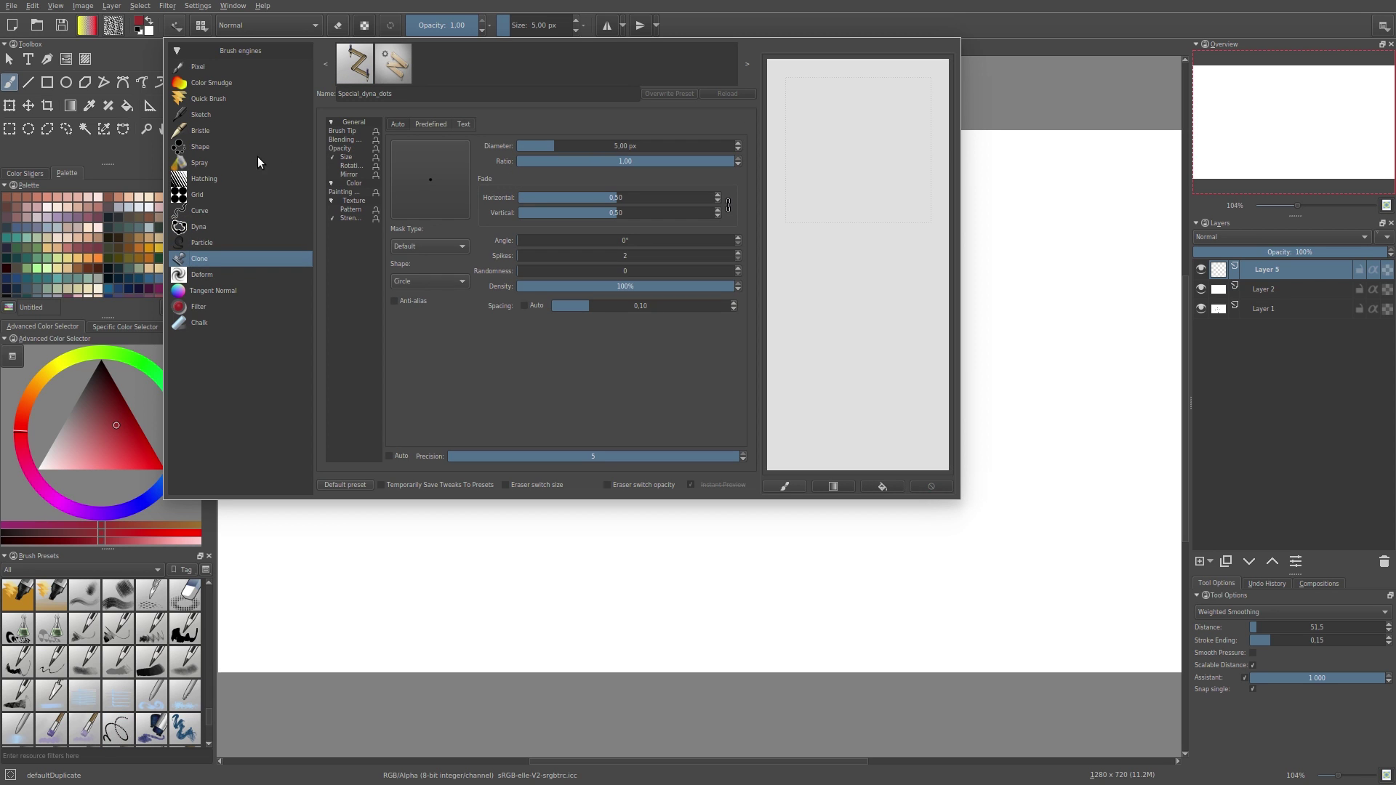
pyautogui.click(207, 248)
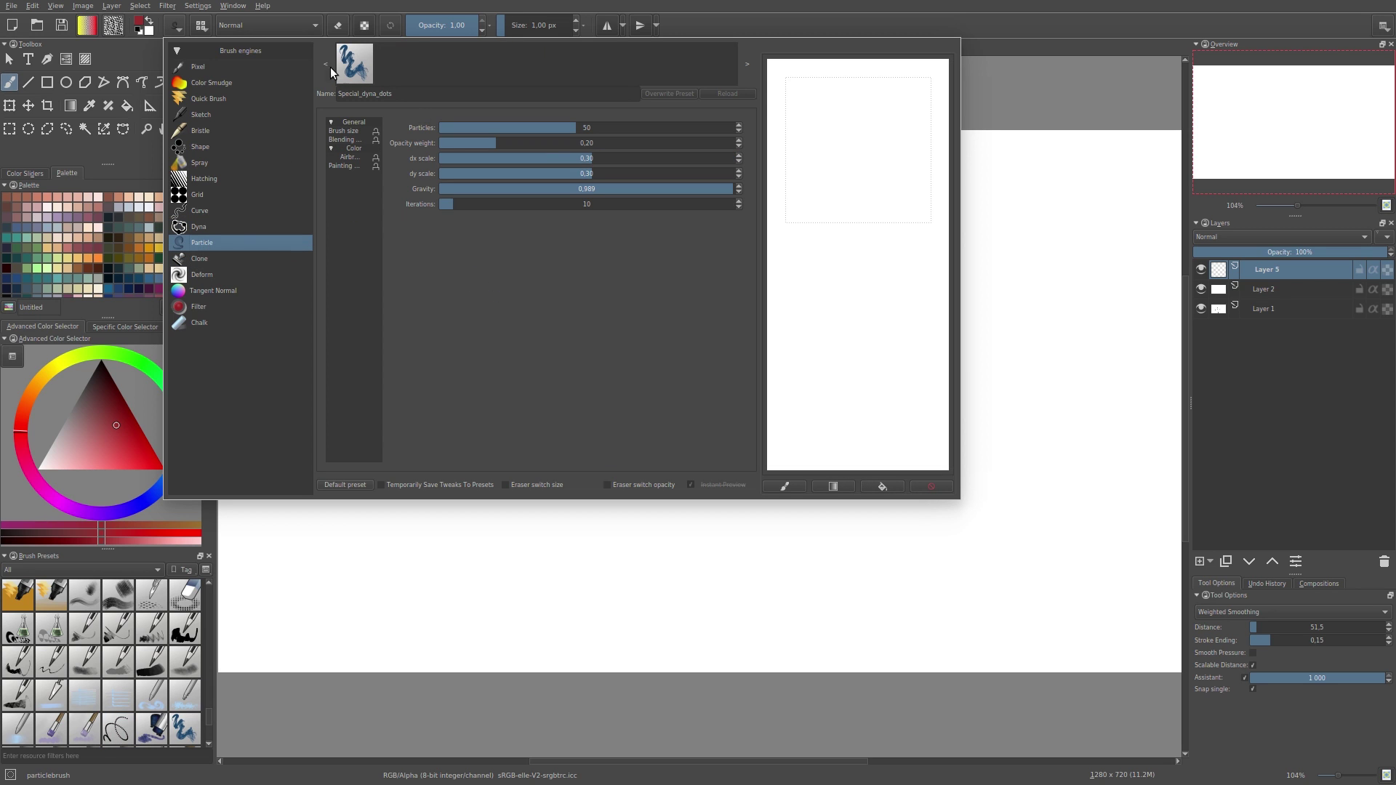
pyautogui.click(354, 67)
pyautogui.moveTo(826, 119)
pyautogui.mouseDown()
pyautogui.moveTo(872, 146)
pyautogui.moveTo(907, 274)
pyautogui.moveTo(865, 218)
pyautogui.moveTo(822, 241)
pyautogui.moveTo(836, 306)
pyautogui.moveTo(821, 189)
pyautogui.moveTo(882, 327)
pyautogui.mouseUp()
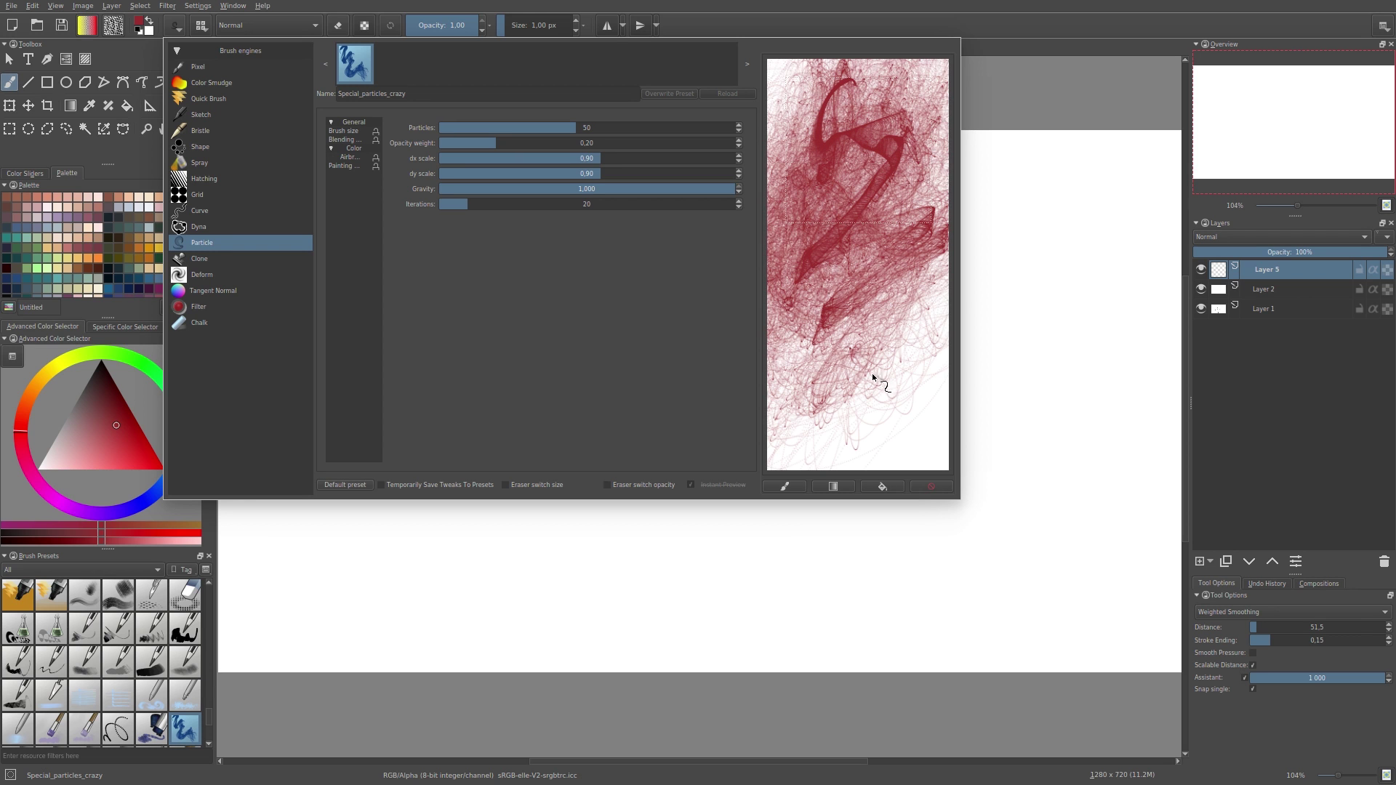
pyautogui.click(882, 485)
pyautogui.moveTo(862, 130)
pyautogui.mouseDown()
pyautogui.moveTo(843, 109)
pyautogui.moveTo(840, 187)
pyautogui.moveTo(873, 130)
pyautogui.moveTo(894, 174)
pyautogui.moveTo(807, 240)
pyautogui.mouseUp()
pyautogui.click(882, 486)
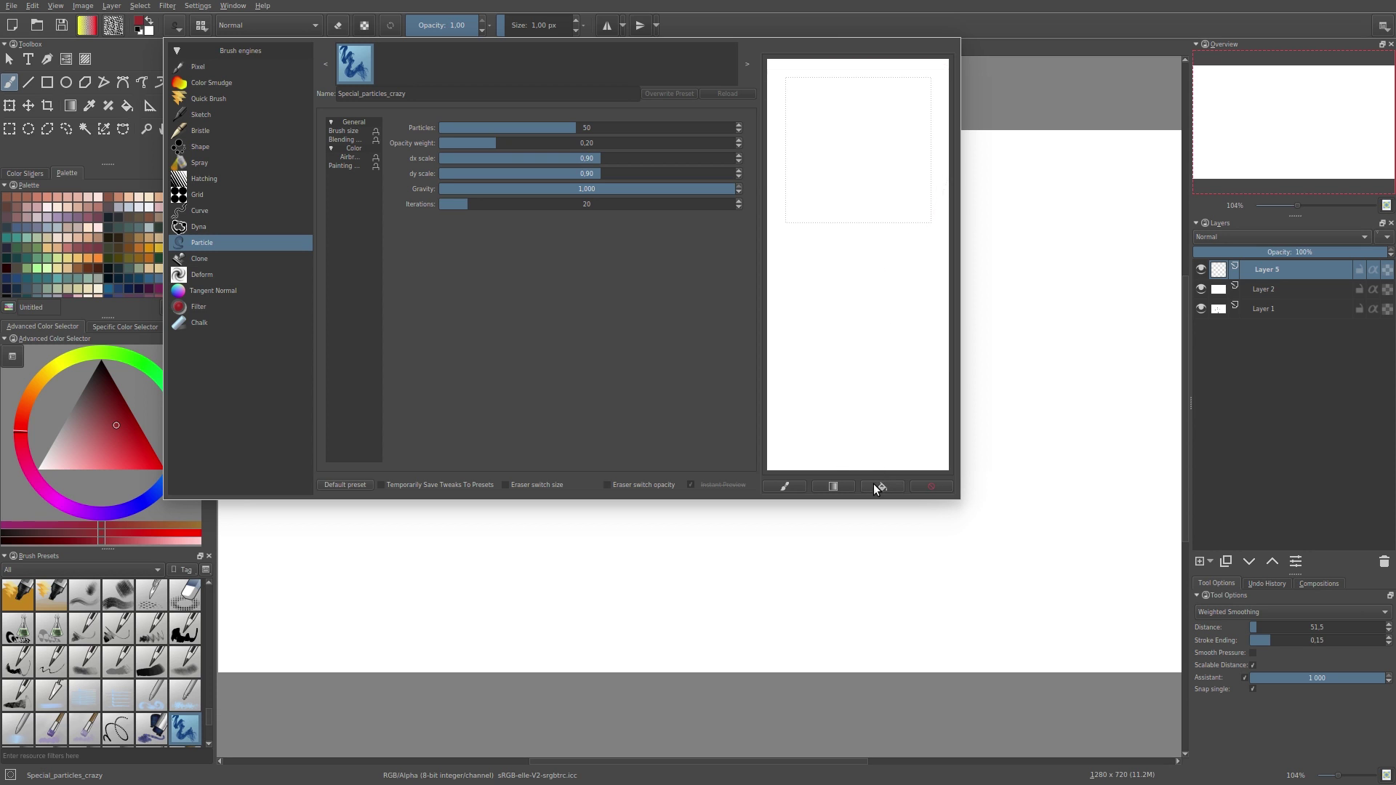
# Step: Switch the brush engine to Clone and select the Clone_tool preset
pyautogui.click(188, 259)
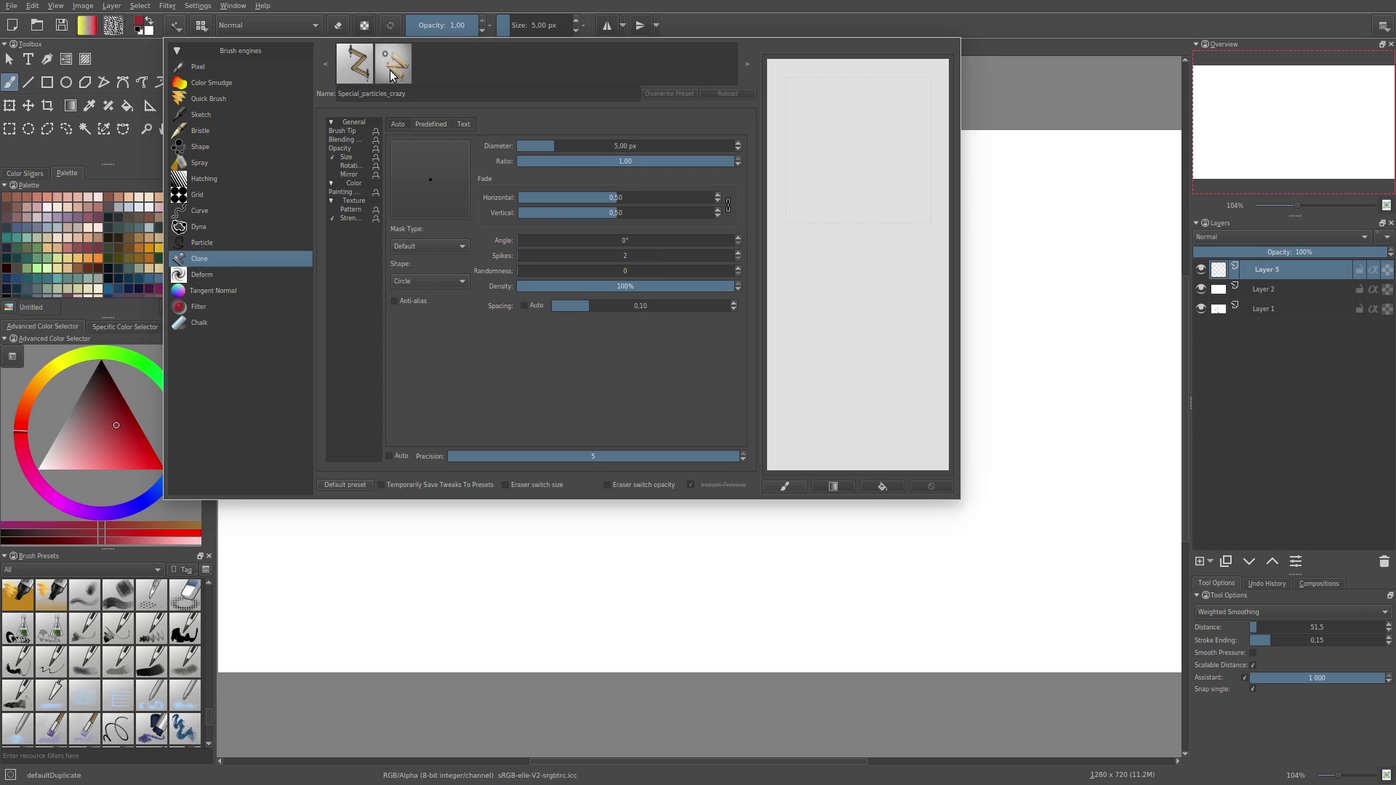
pyautogui.click(361, 68)
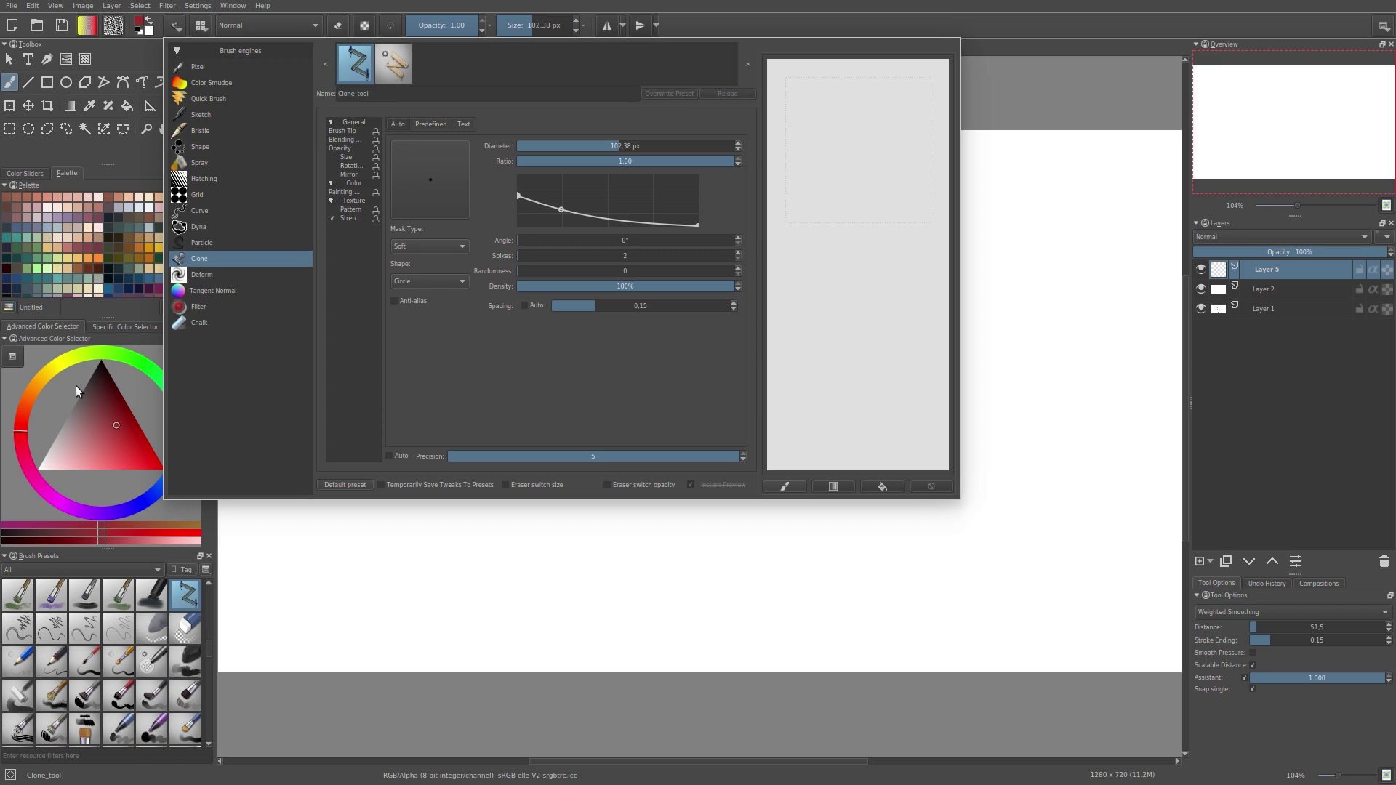
# Step: Switch the brush engine to Deform, try the Move_tool preset, and make a test stroke with deevad 2a deform
pyautogui.click(188, 276)
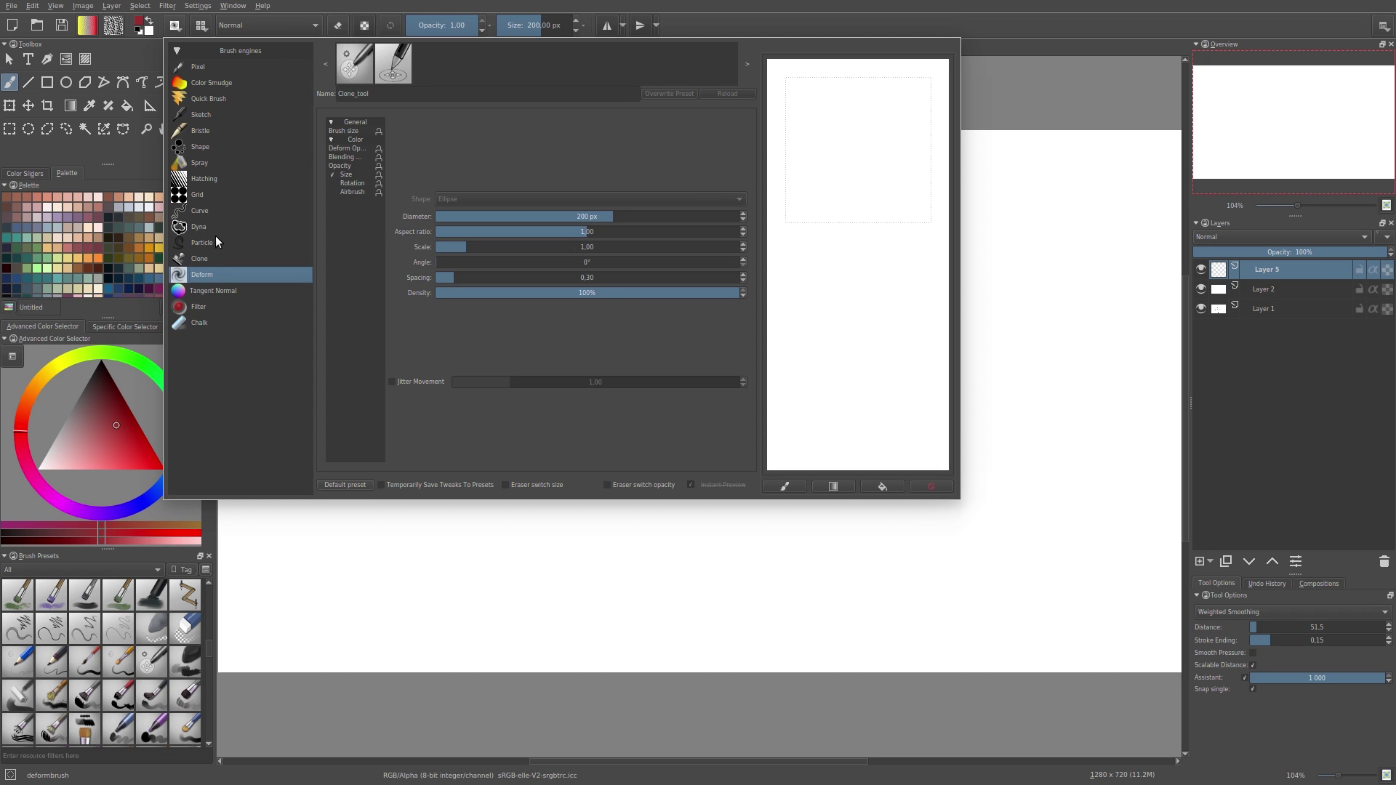
pyautogui.click(375, 73)
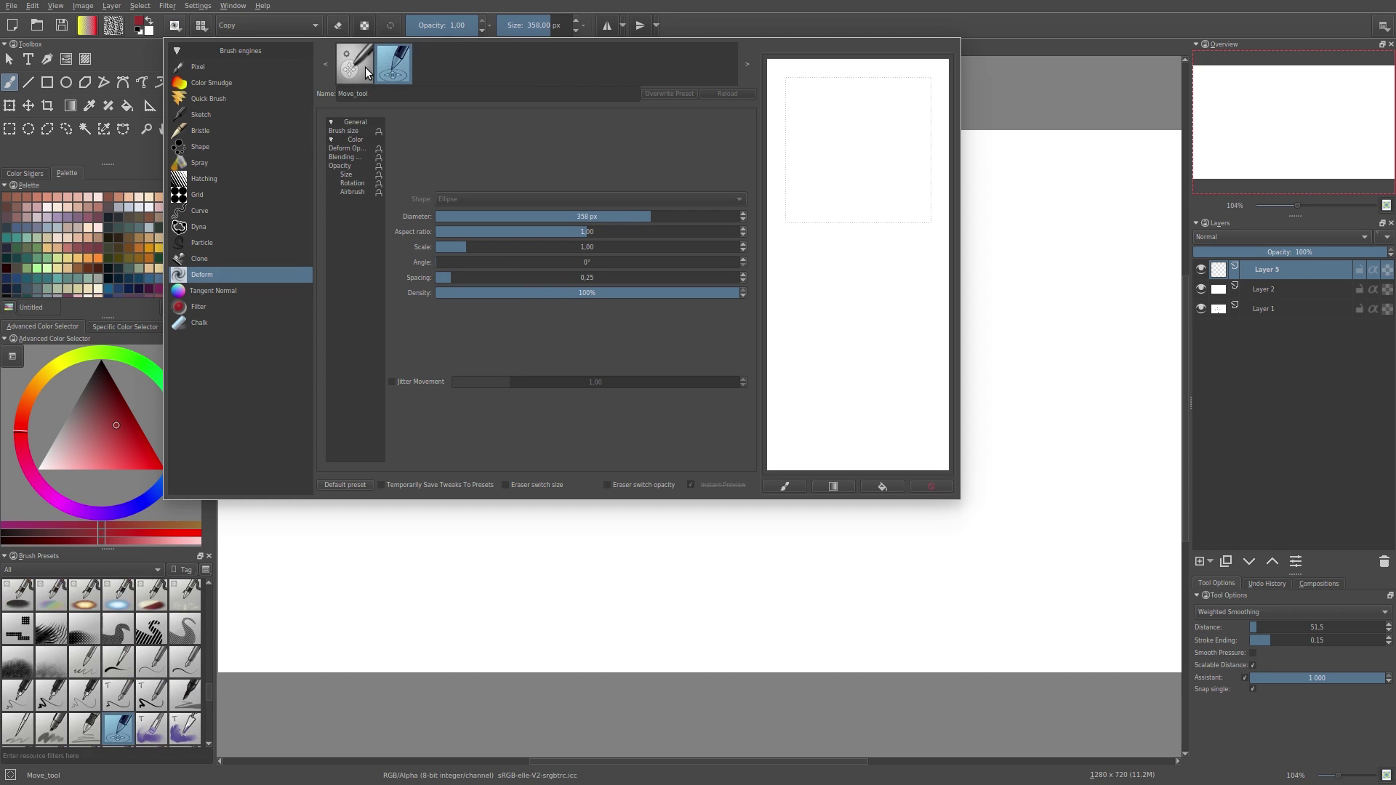
pyautogui.click(358, 73)
pyautogui.moveTo(882, 207); pyautogui.dragTo(876, 192)
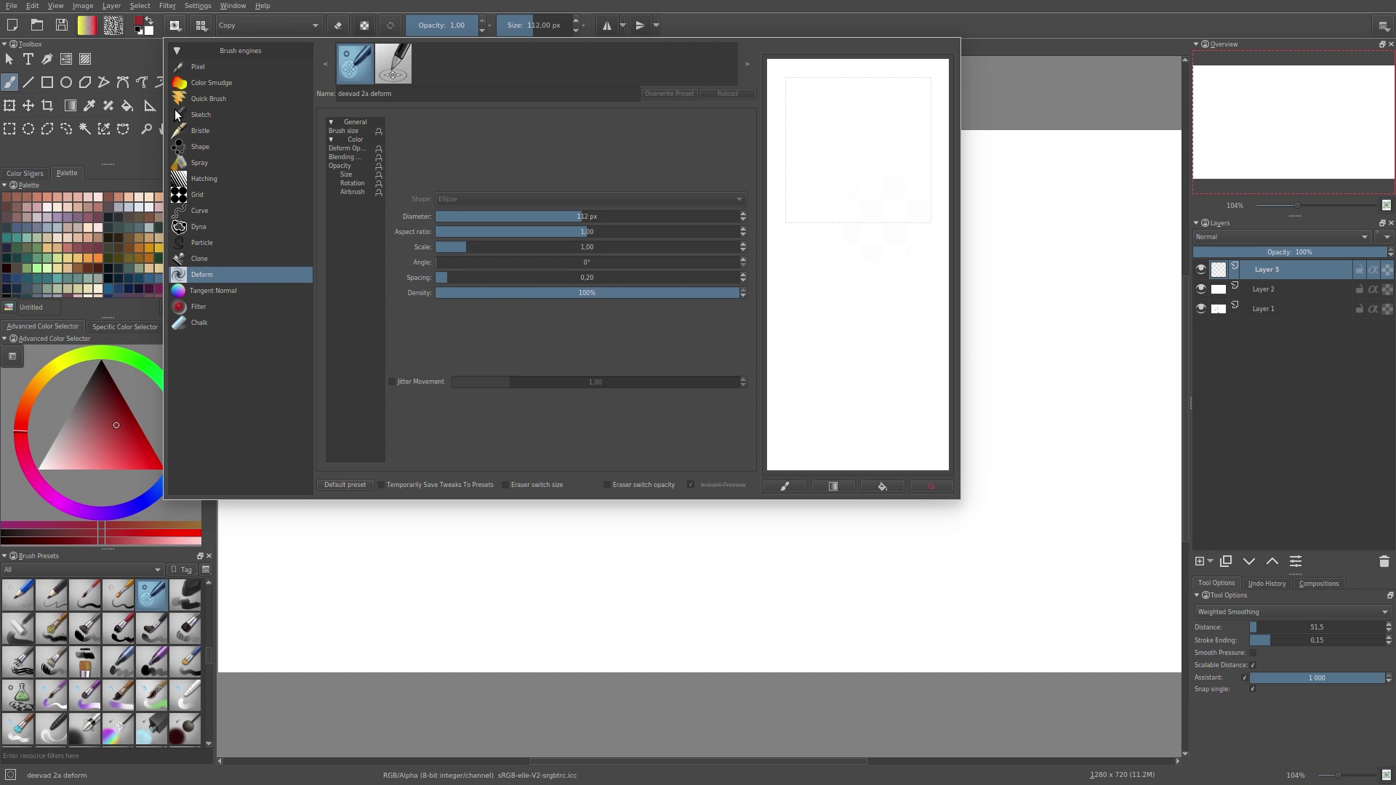
# Step: Switch the brush engine to Color Smudge and paint a soft red blob in the scratchpad's upper corner
pyautogui.click(211, 82)
pyautogui.moveTo(865, 120); pyautogui.dragTo(812, 119)
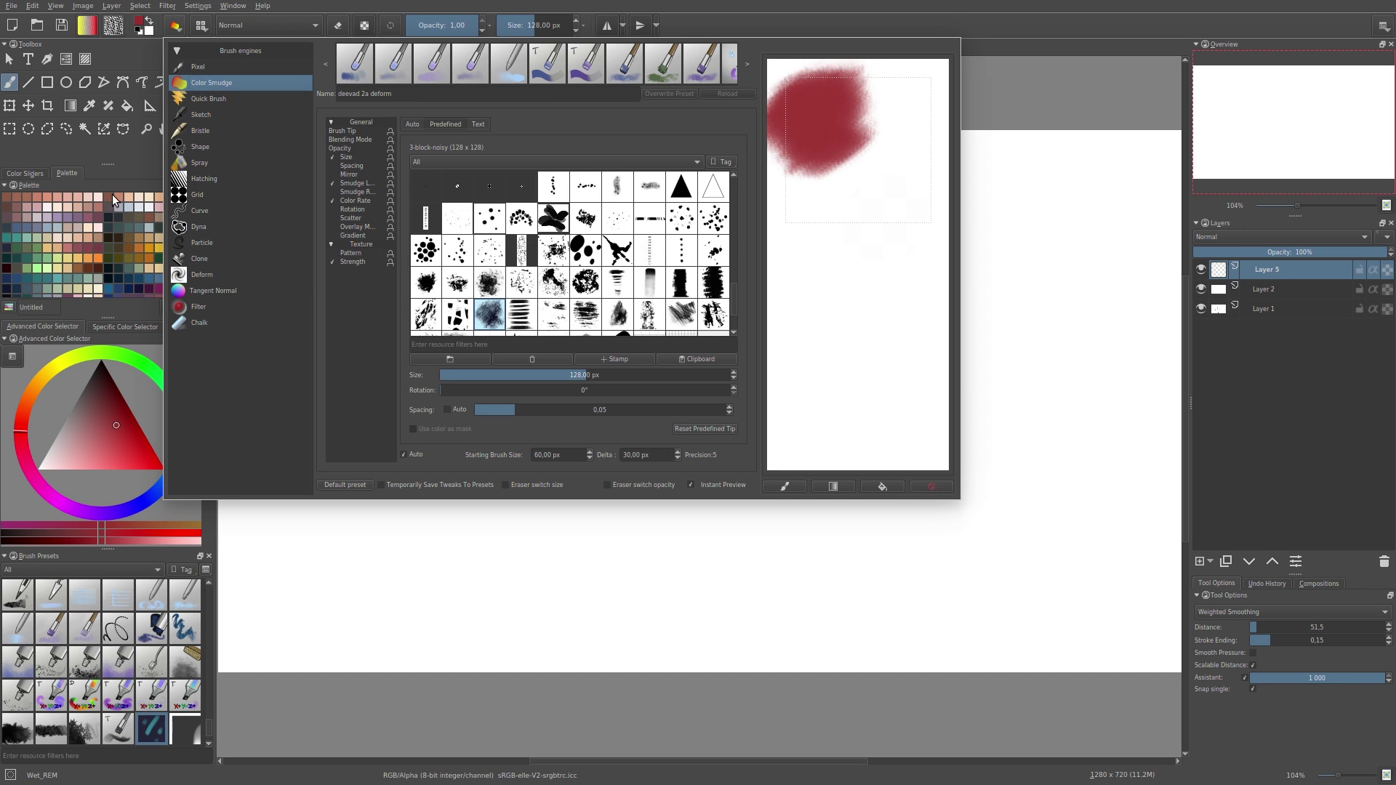
pyautogui.click(178, 292)
# Step: Return to the Deform engine and push the red blob into a curved shape with the deevad 2a deform preset
pyautogui.click(202, 275)
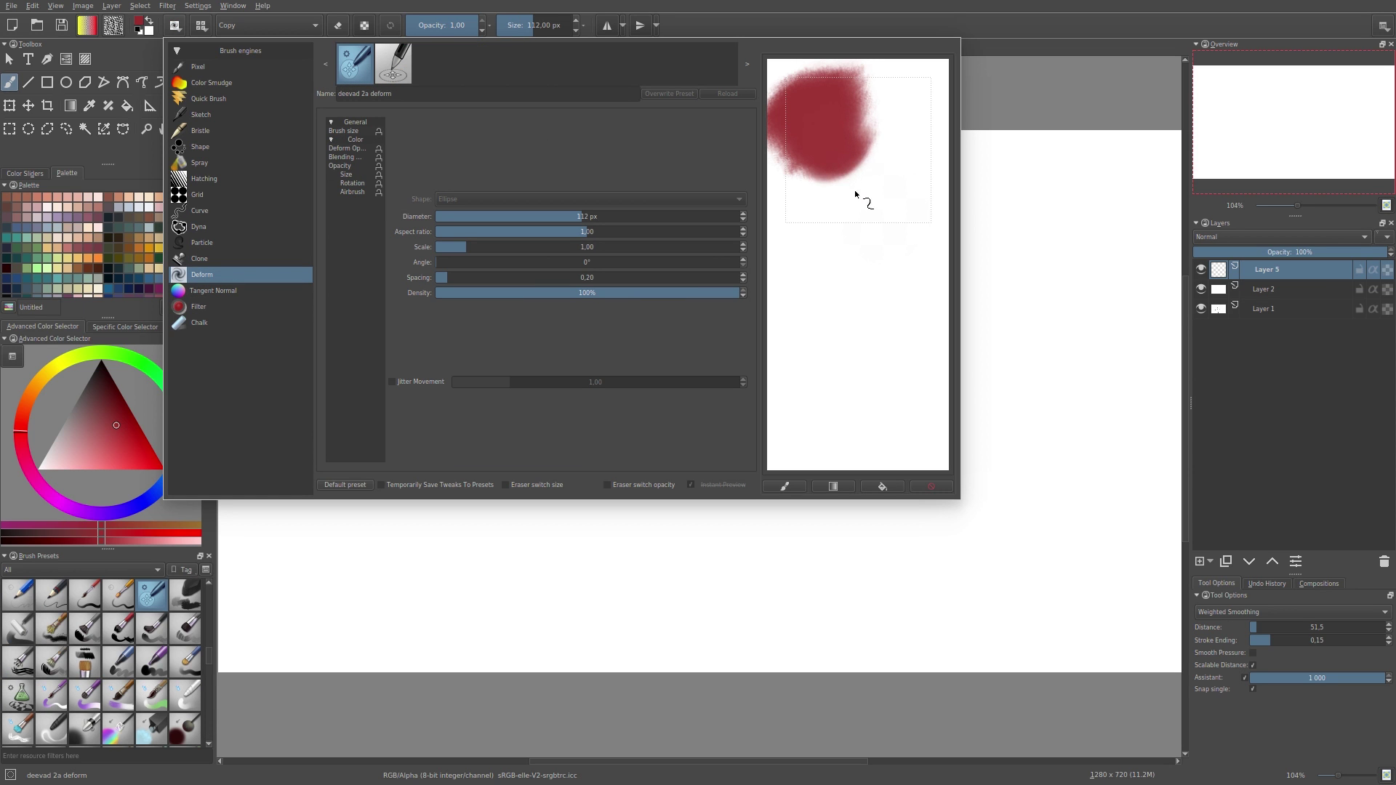
pyautogui.moveTo(907, 128)
pyautogui.mouseDown()
pyautogui.moveTo(846, 120)
pyautogui.moveTo(886, 56)
pyautogui.moveTo(785, 98)
pyautogui.moveTo(787, 137)
pyautogui.mouseUp()
pyautogui.moveTo(893, 189)
pyautogui.mouseDown()
pyautogui.moveTo(832, 131)
pyautogui.moveTo(865, 175)
pyautogui.moveTo(884, 129)
pyautogui.mouseUp()
pyautogui.moveTo(839, 183)
pyautogui.mouseDown()
pyautogui.moveTo(785, 160)
pyautogui.moveTo(790, 139)
pyautogui.moveTo(816, 107)
pyautogui.moveTo(844, 157)
pyautogui.moveTo(811, 151)
pyautogui.moveTo(806, 169)
pyautogui.moveTo(833, 107)
pyautogui.moveTo(874, 81)
pyautogui.mouseUp()
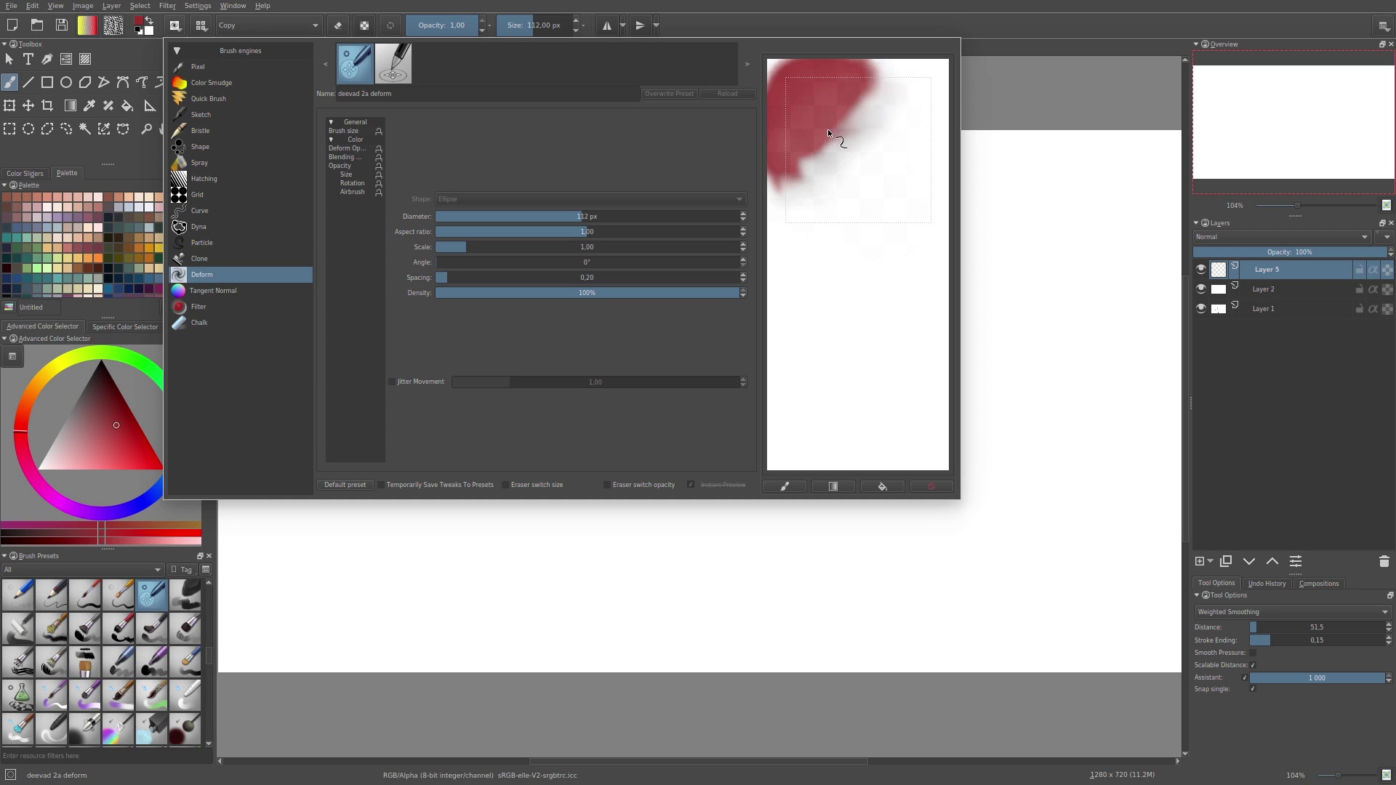
pyautogui.moveTo(781, 191)
pyautogui.mouseDown()
pyautogui.moveTo(812, 139)
pyautogui.moveTo(870, 164)
pyautogui.moveTo(805, 211)
pyautogui.moveTo(845, 226)
pyautogui.mouseUp()
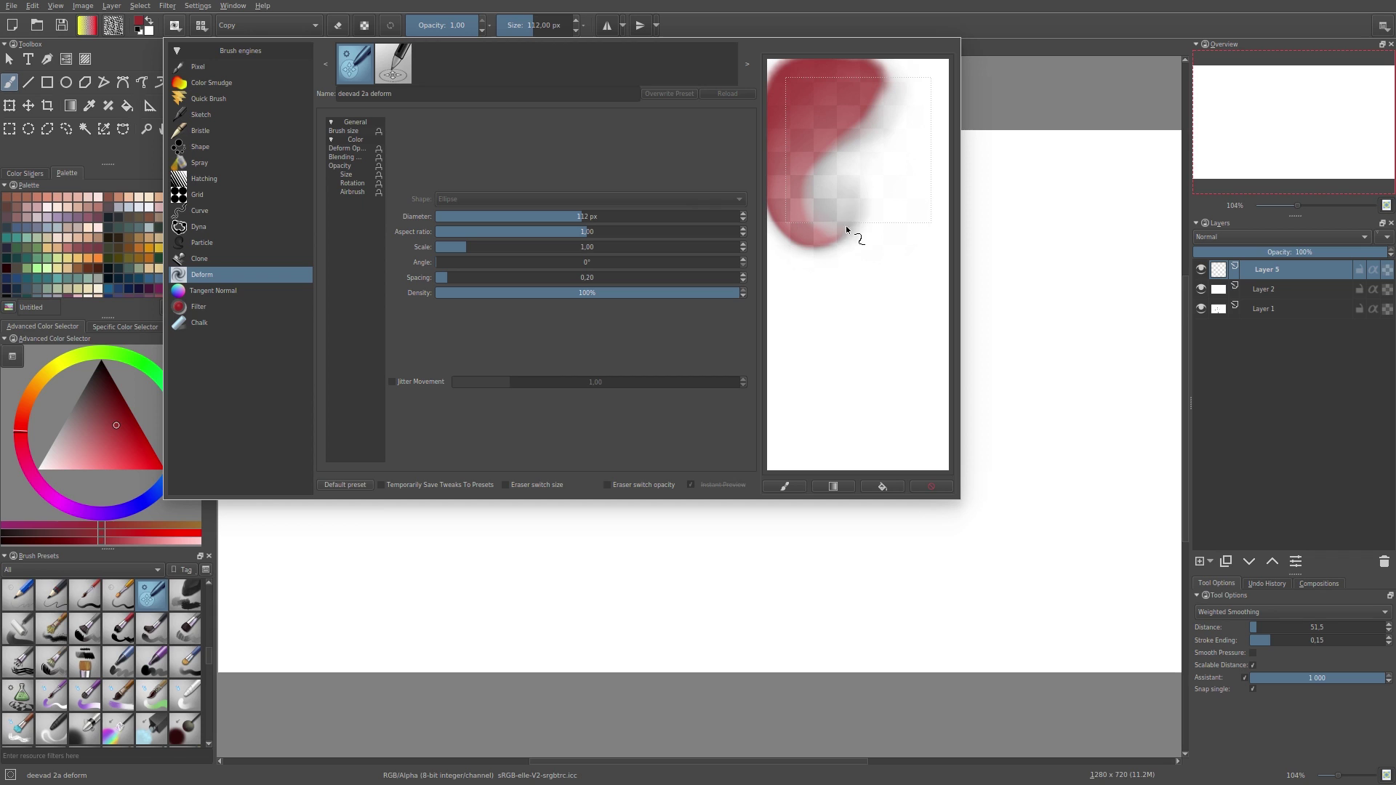
# Step: View the Tangent Normal and Filter engines, and paint thin test strokes with the Chalk engine's Chalk_brush preset
pyautogui.click(216, 291)
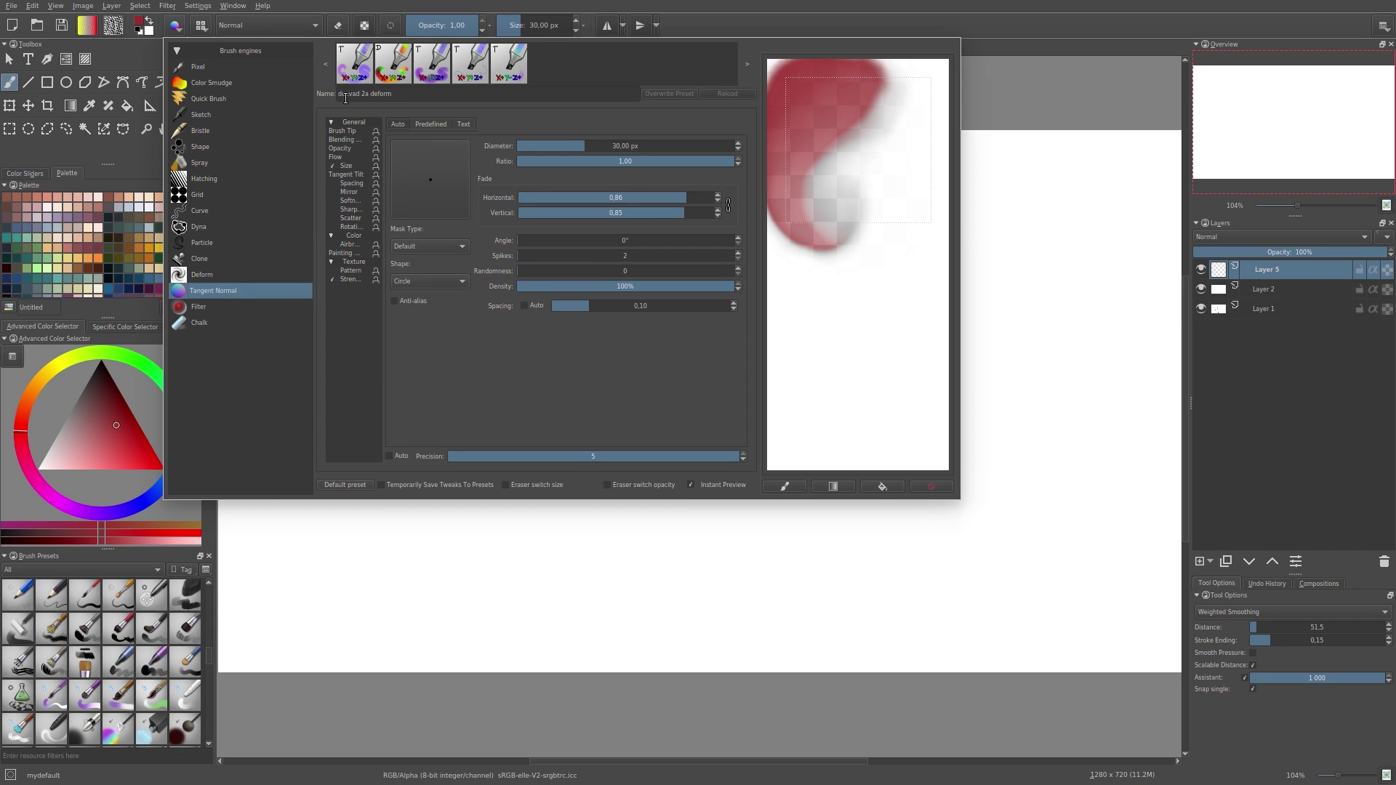
pyautogui.click(181, 308)
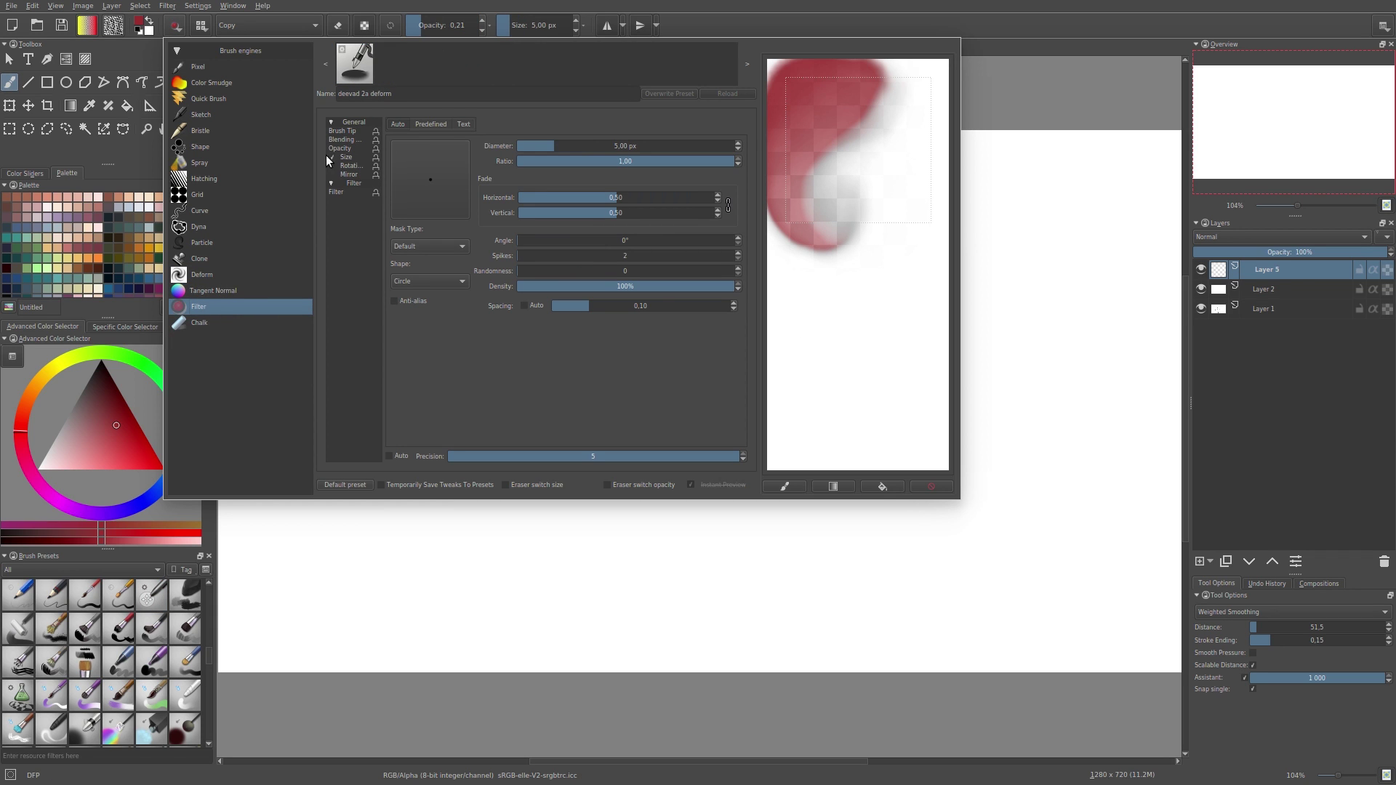
pyautogui.click(207, 323)
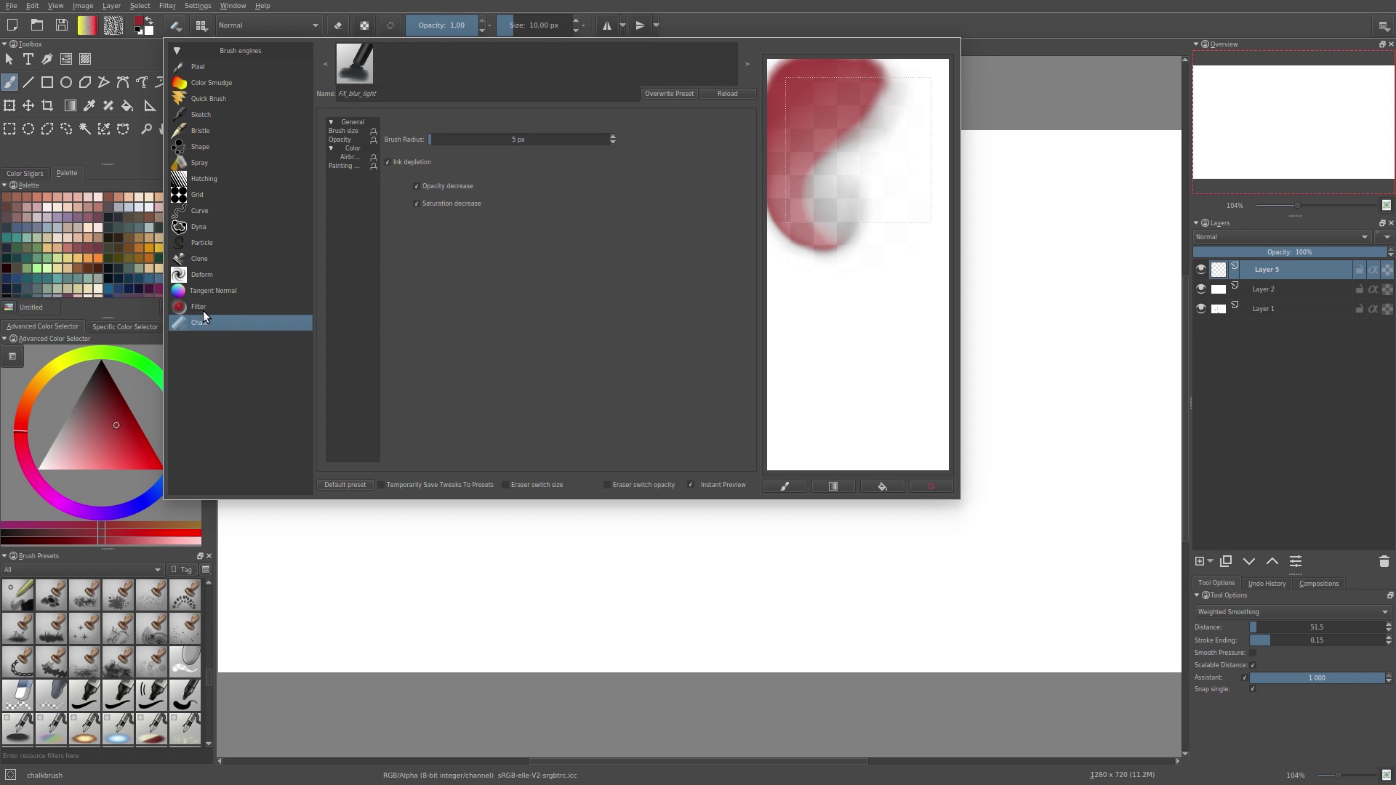
pyautogui.moveTo(798, 187)
pyautogui.mouseDown()
pyautogui.moveTo(840, 205)
pyautogui.moveTo(844, 312)
pyautogui.moveTo(848, 389)
pyautogui.mouseUp()
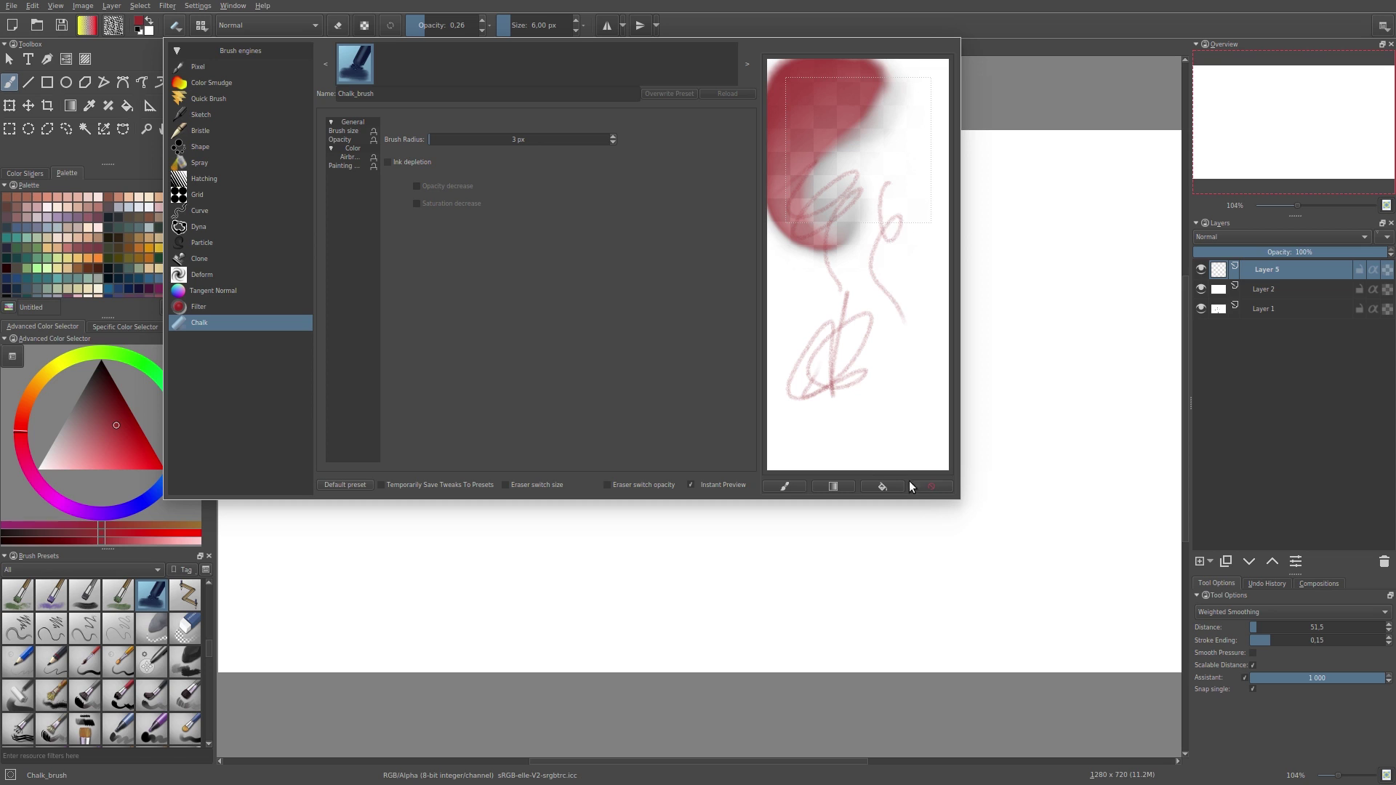
# Step: Set the chalk brush radius to 90 px, paint over the upper scratchpad, and clear it
pyautogui.click(469, 139)
pyautogui.moveTo(940, 155)
pyautogui.mouseDown()
pyautogui.moveTo(902, 196)
pyautogui.moveTo(848, 140)
pyautogui.moveTo(894, 146)
pyautogui.mouseUp()
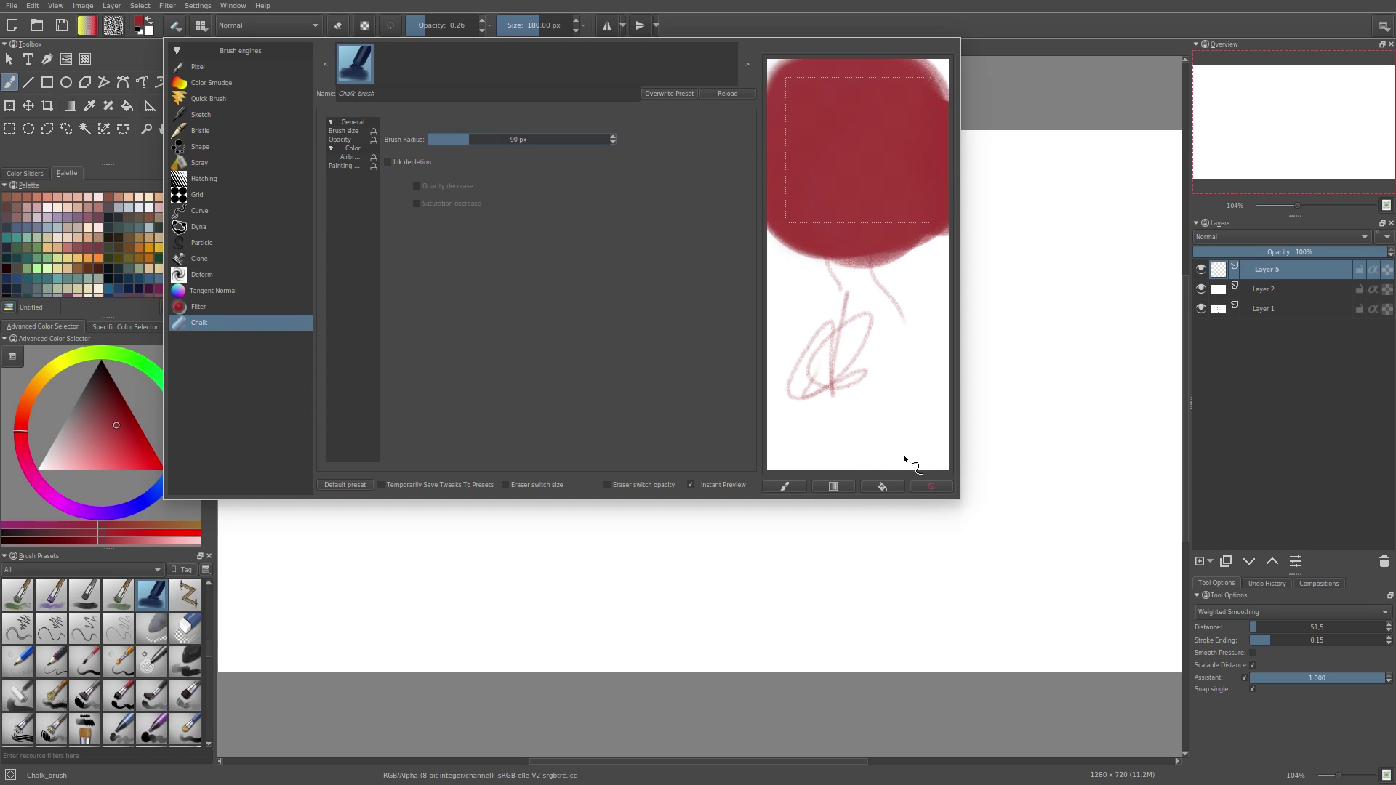
pyautogui.click(883, 488)
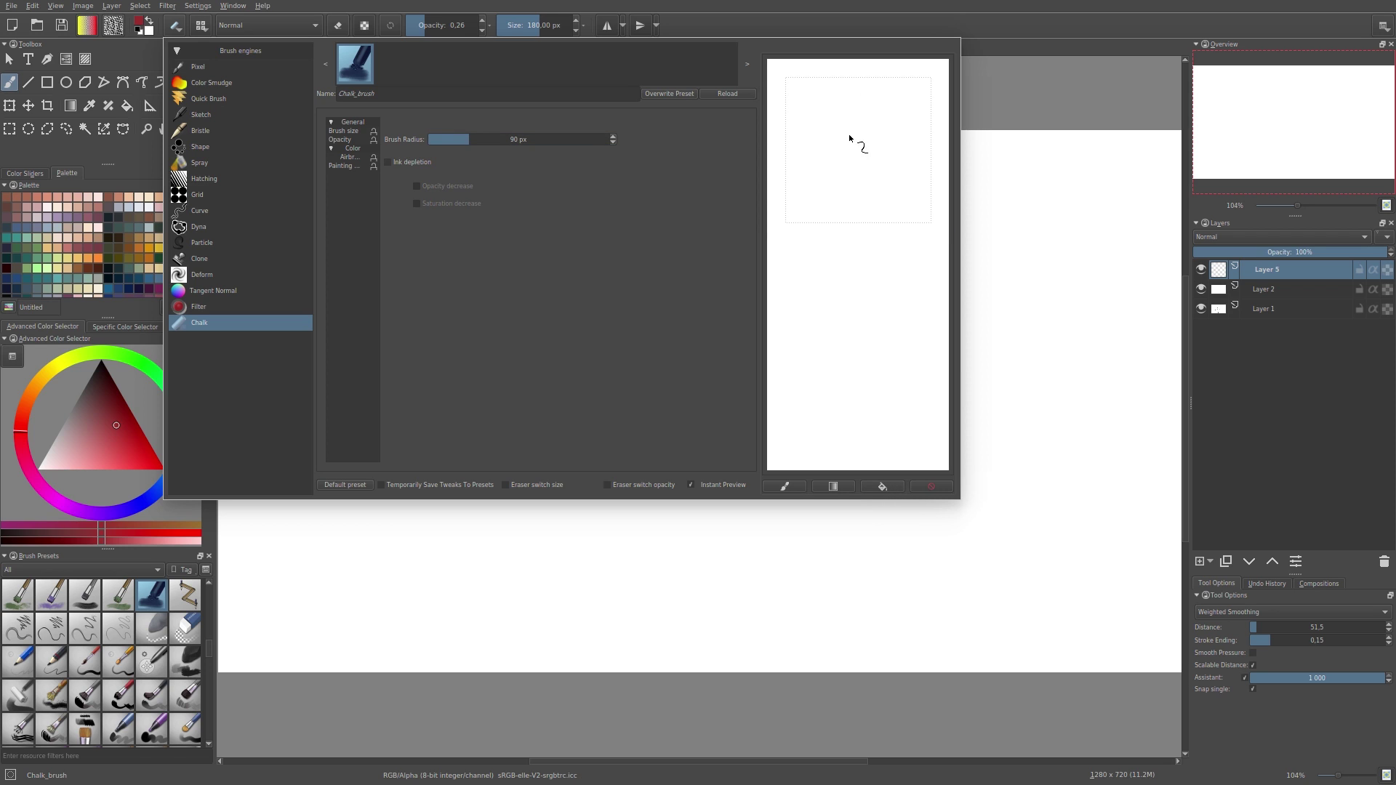
# Step: Reduce the chalk brush radius to 46 px and paint a solid red block over the preview frame
pyautogui.click(468, 137)
pyautogui.click(448, 141)
pyautogui.moveTo(850, 110)
pyautogui.mouseDown()
pyautogui.moveTo(852, 211)
pyautogui.moveTo(836, 138)
pyautogui.moveTo(887, 219)
pyautogui.moveTo(906, 129)
pyautogui.moveTo(815, 99)
pyautogui.moveTo(774, 116)
pyautogui.moveTo(804, 206)
pyautogui.moveTo(860, 217)
pyautogui.moveTo(796, 234)
pyautogui.mouseUp()
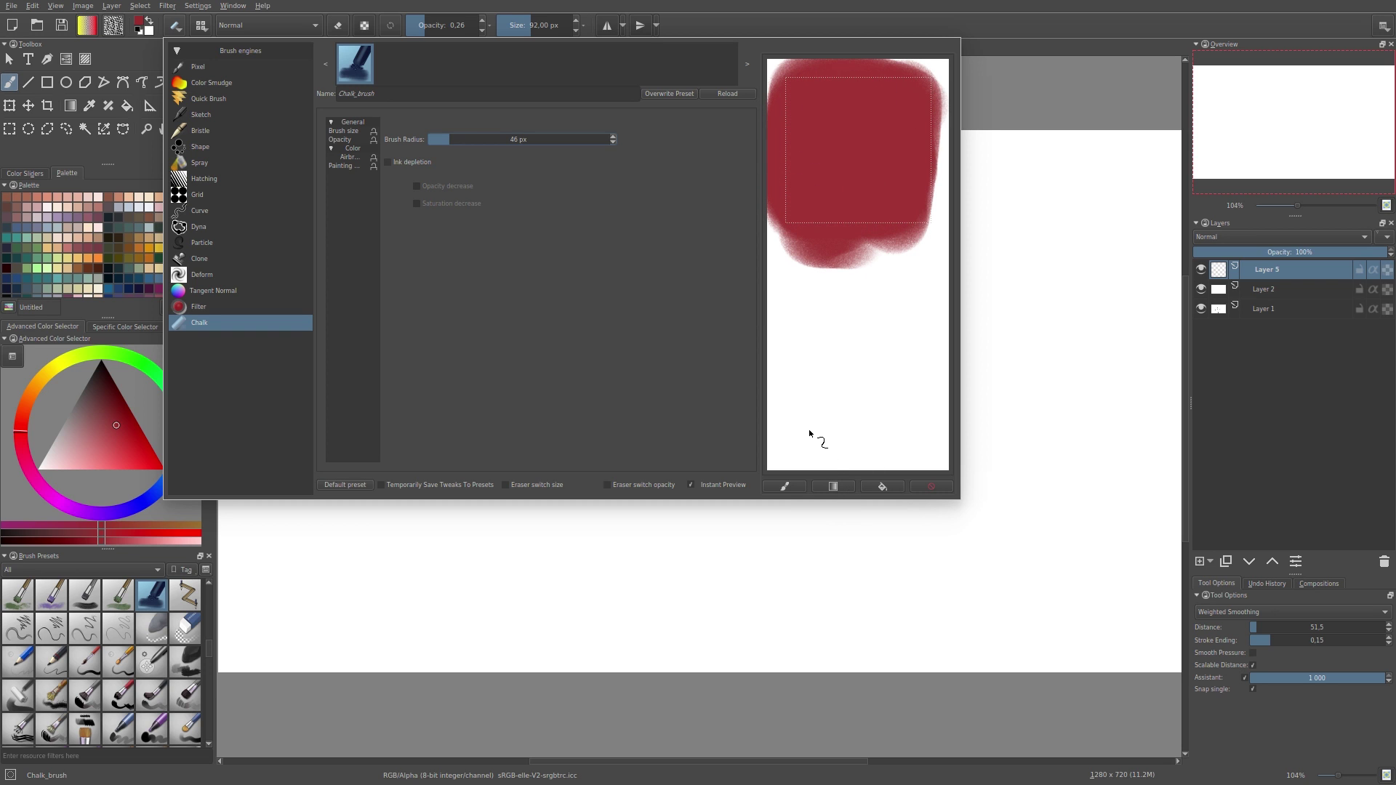
# Step: Set the chalk brush radius to 304 px and cover the whole scratchpad in red
pyautogui.moveTo(482, 138); pyautogui.dragTo(614, 156)
pyautogui.moveTo(898, 231)
pyautogui.mouseDown()
pyautogui.moveTo(842, 283)
pyautogui.moveTo(586, 177)
pyautogui.mouseUp()
pyautogui.click(564, 139)
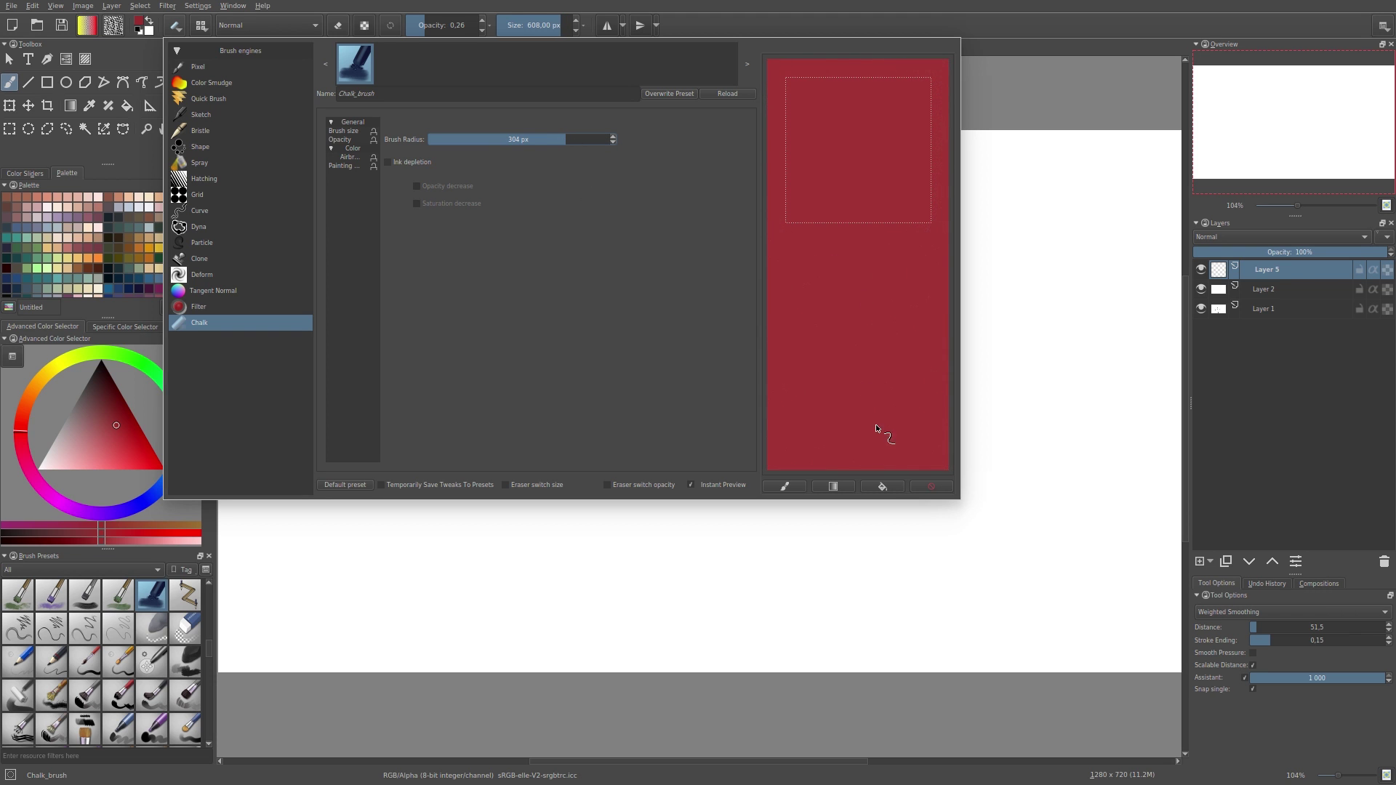
# Step: Clear the scratchpad, paint one short dab with the 304 px chalk brush, and clear it again
pyautogui.click(884, 490)
pyautogui.click(884, 491)
pyautogui.click(884, 489)
pyautogui.click(889, 486)
pyautogui.click(887, 482)
pyautogui.click(887, 484)
pyautogui.click(889, 485)
pyautogui.moveTo(882, 407)
pyautogui.mouseDown()
pyautogui.moveTo(875, 272)
pyautogui.moveTo(864, 311)
pyautogui.moveTo(883, 465)
pyautogui.mouseUp()
pyautogui.click(892, 486)
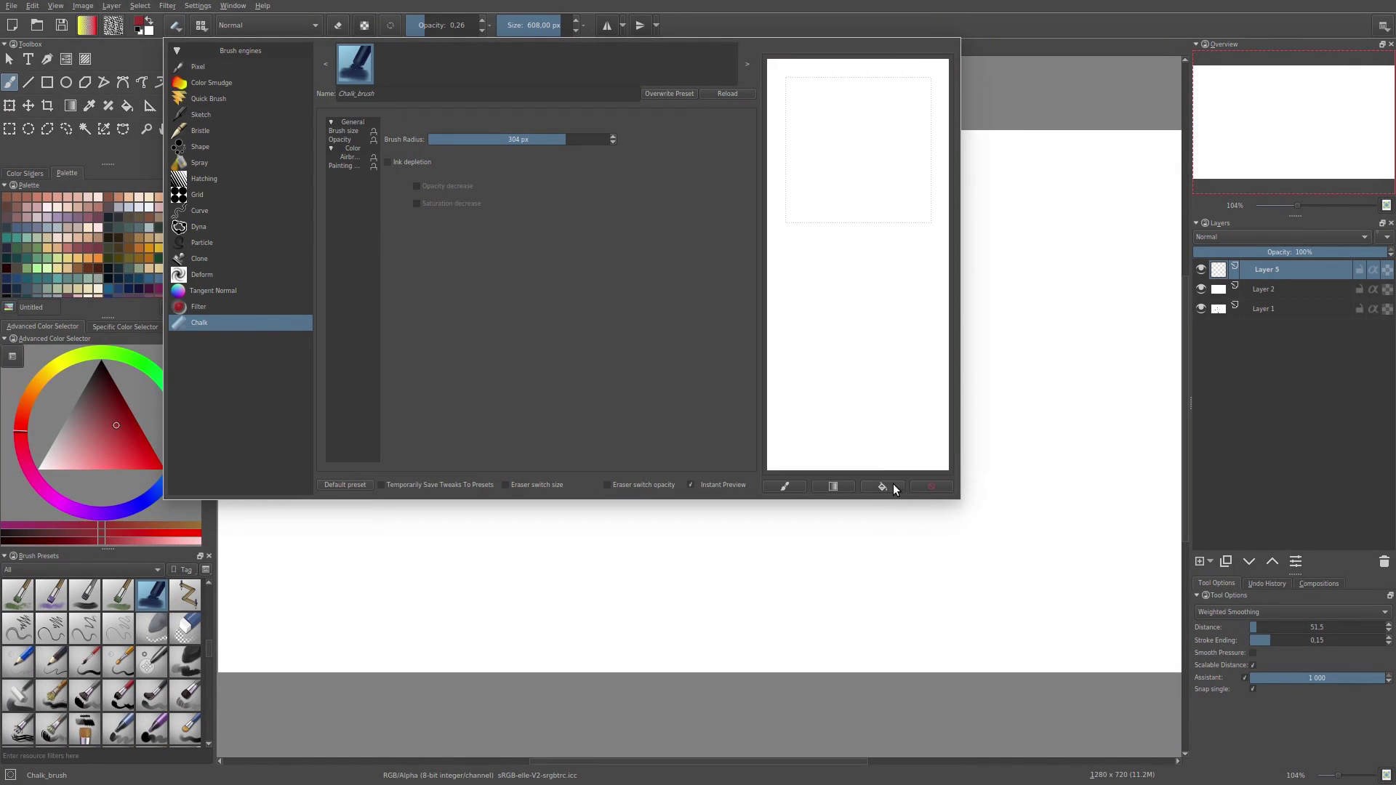
pyautogui.moveTo(866, 176); pyautogui.dragTo(860, 175)
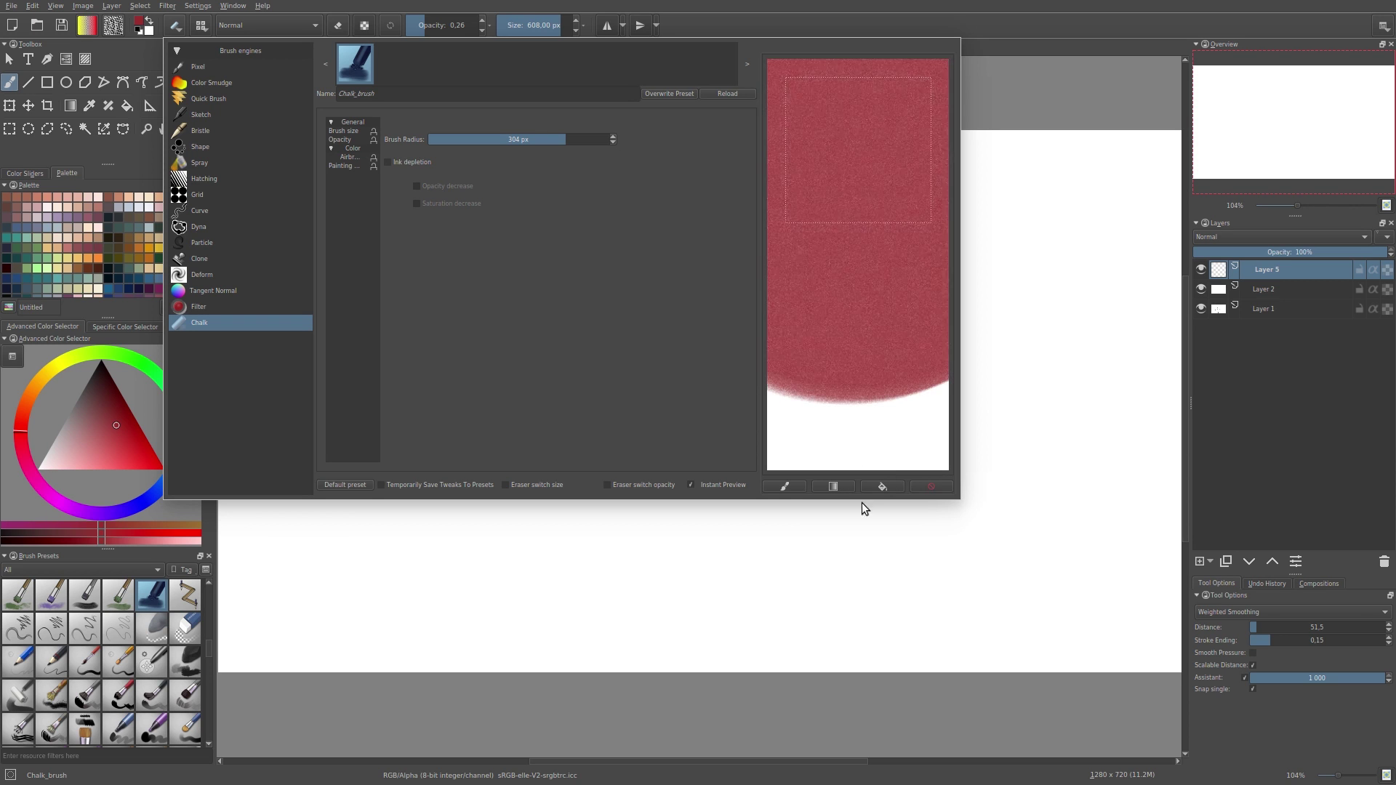
pyautogui.click(883, 486)
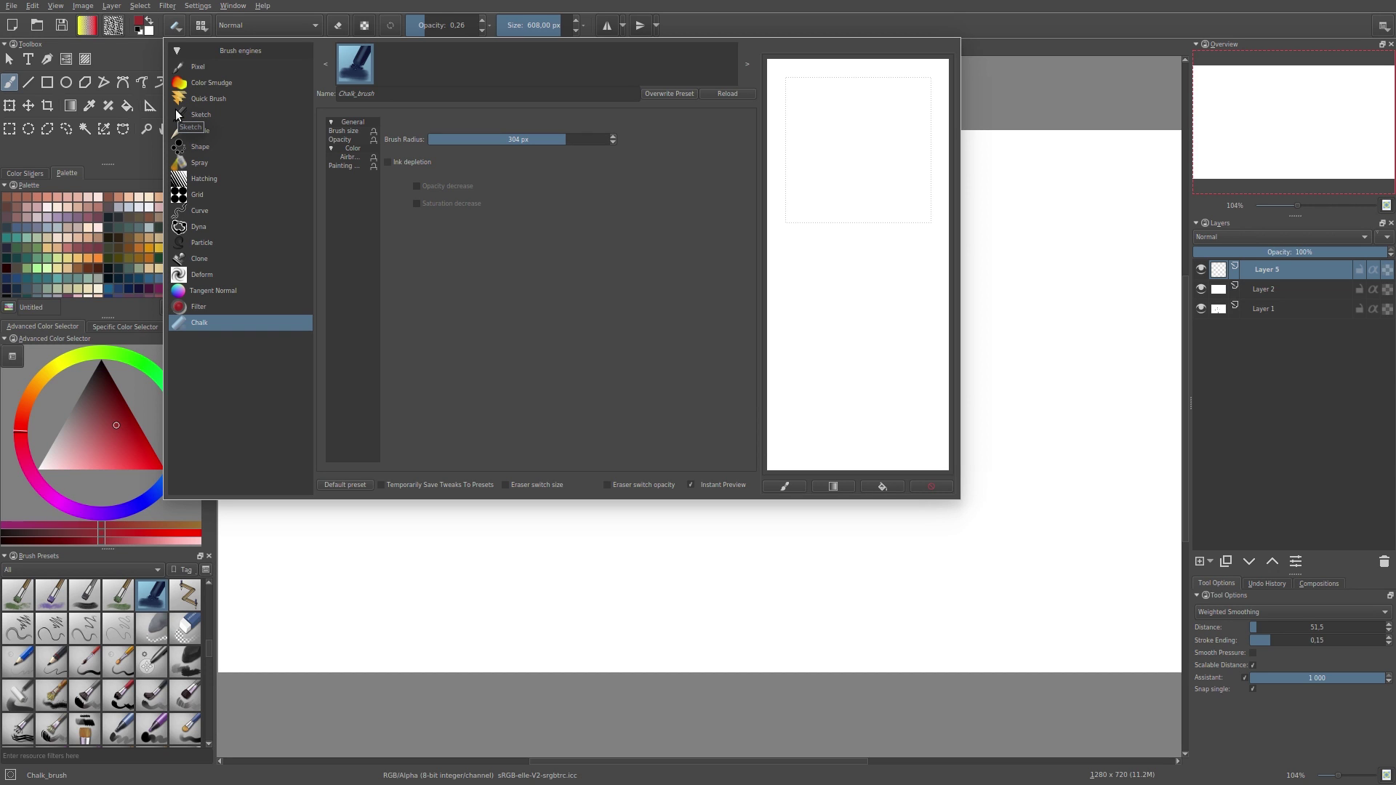
# Step: Compare the Pixel and Color Smudge engines by alternating between them, and close the brush editor
pyautogui.click(195, 67)
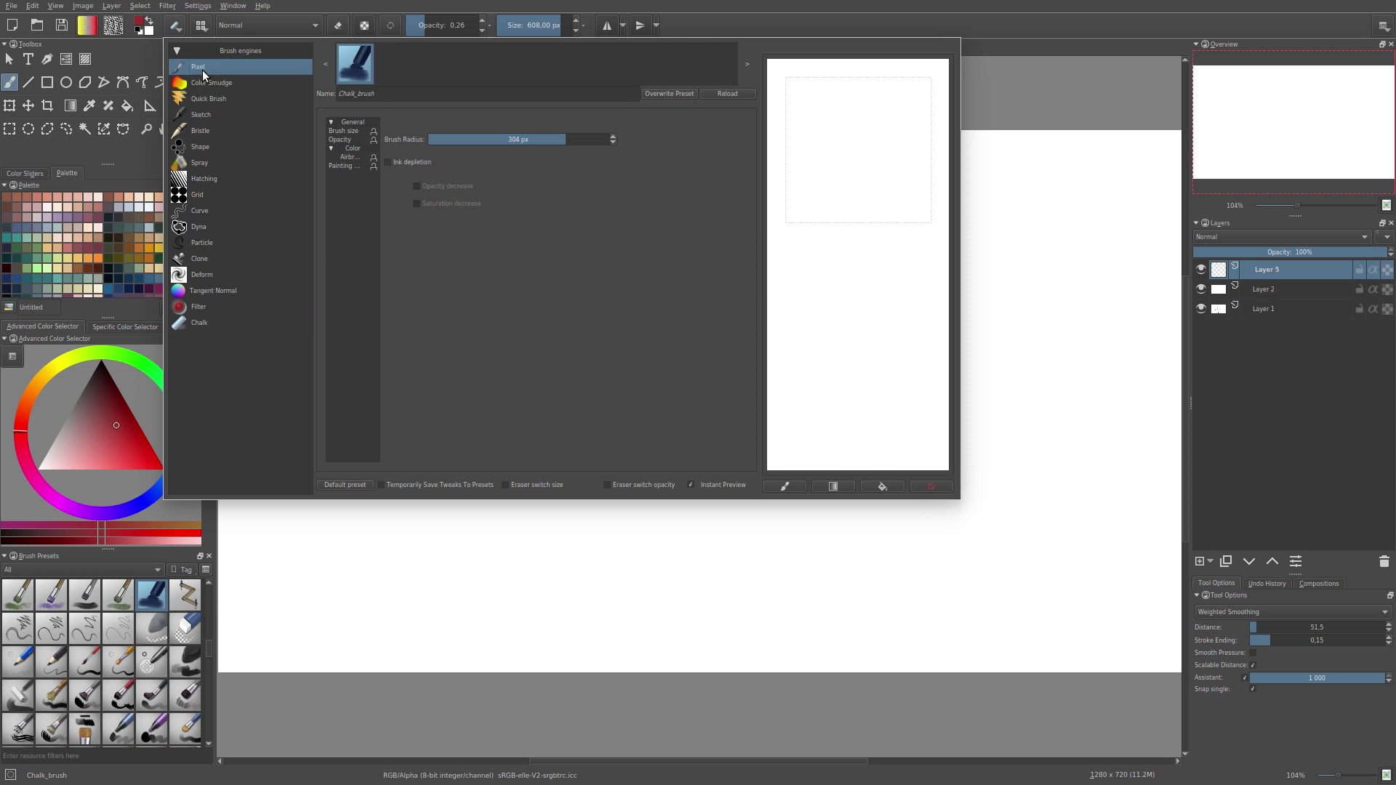
pyautogui.click(199, 86)
pyautogui.click(198, 67)
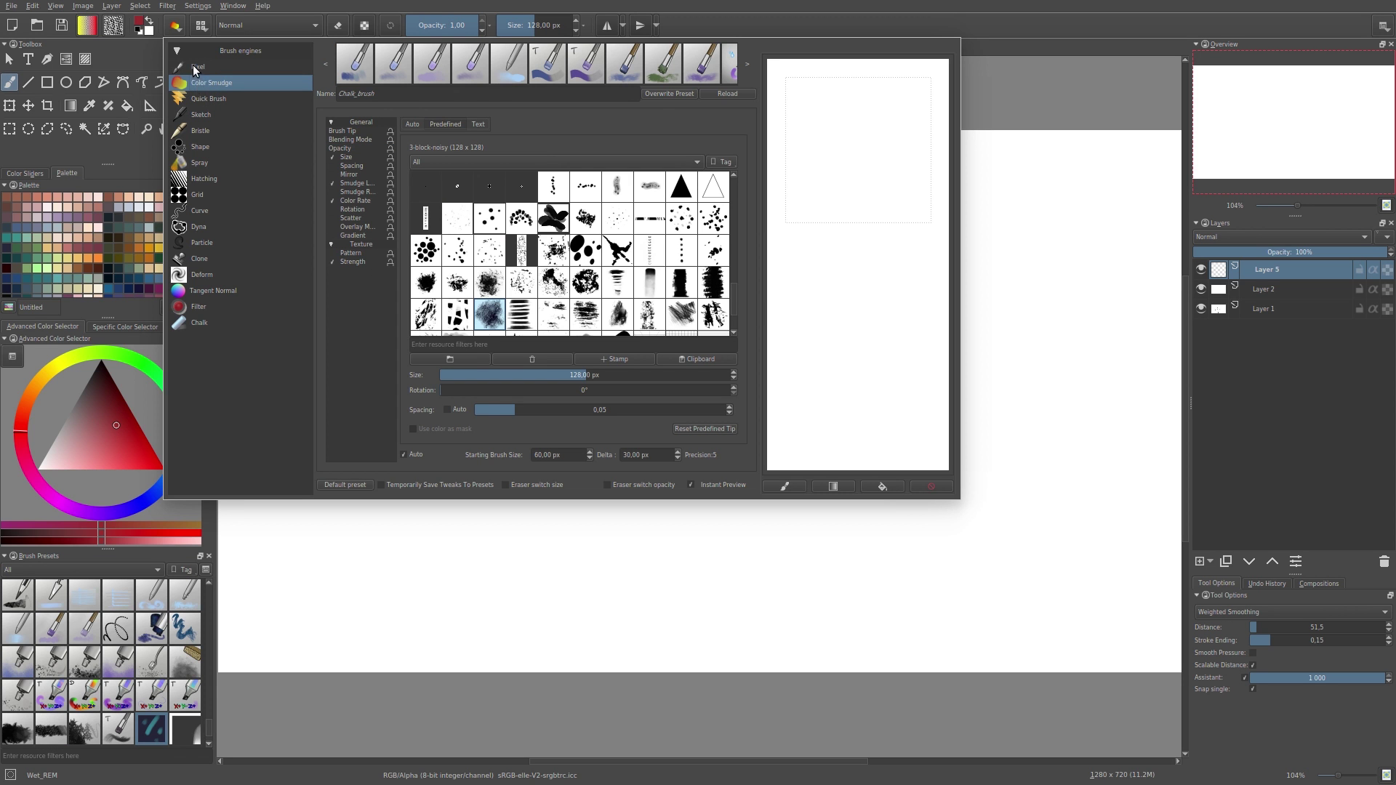
pyautogui.click(199, 82)
pyautogui.click(207, 67)
pyautogui.click(217, 84)
pyautogui.click(191, 98)
pyautogui.click(191, 84)
pyautogui.click(189, 66)
pyautogui.click(195, 84)
pyautogui.press('Escape')
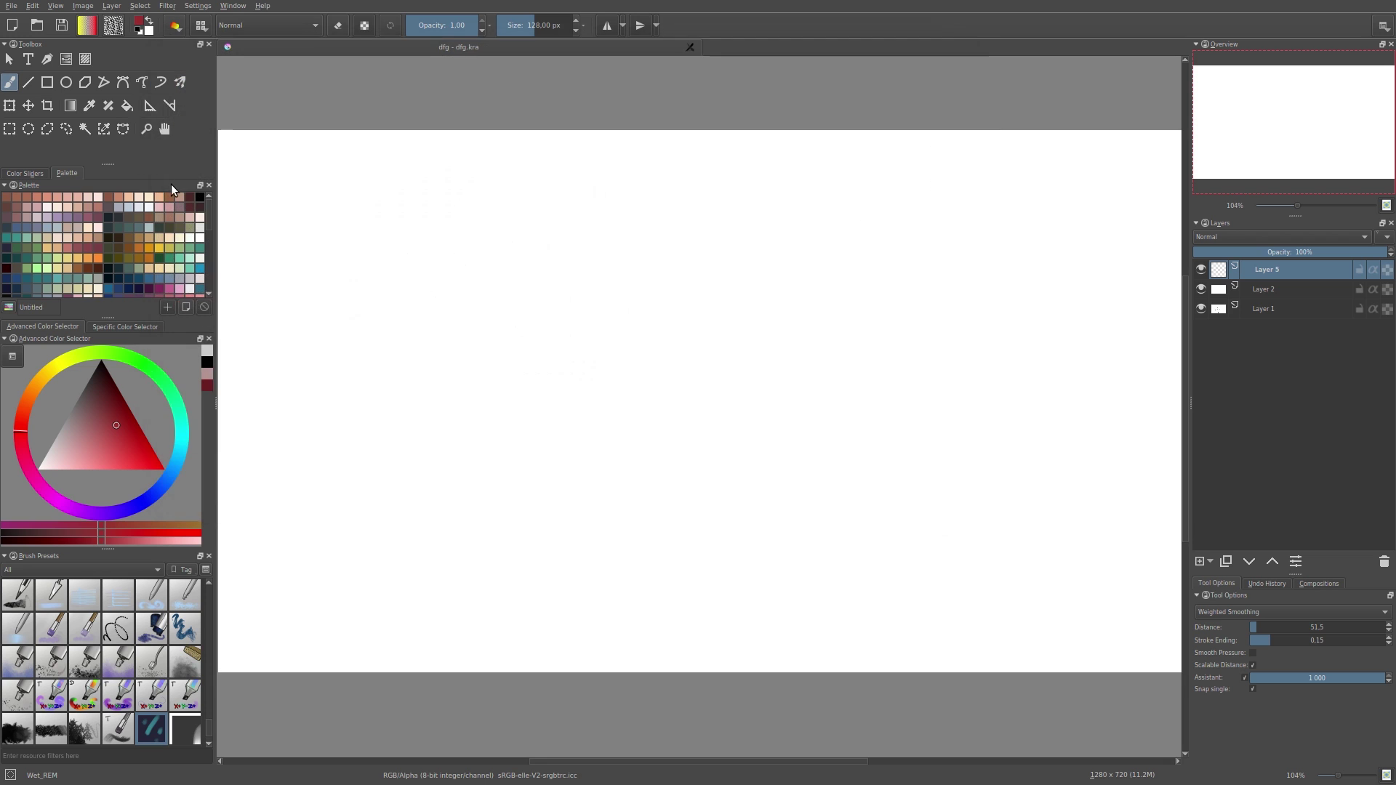
# Step: Reopen the brush editor, alternate again between Color Smudge and Pixel, and close it with the Pixel engine active
pyautogui.click(176, 26)
pyautogui.click(204, 84)
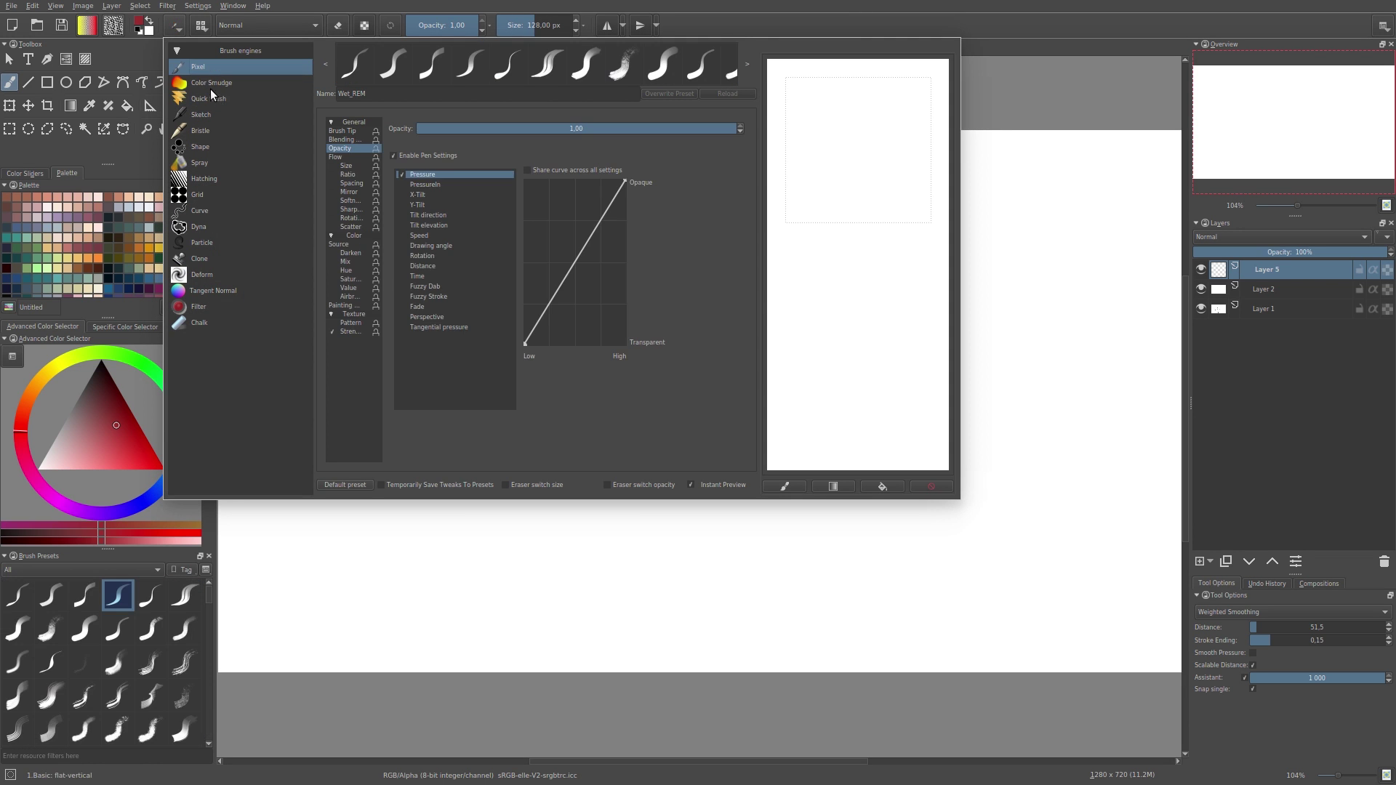
pyautogui.click(207, 101)
pyautogui.click(211, 67)
pyautogui.click(207, 82)
pyautogui.click(190, 67)
pyautogui.click(198, 82)
pyautogui.click(205, 67)
pyautogui.click(209, 85)
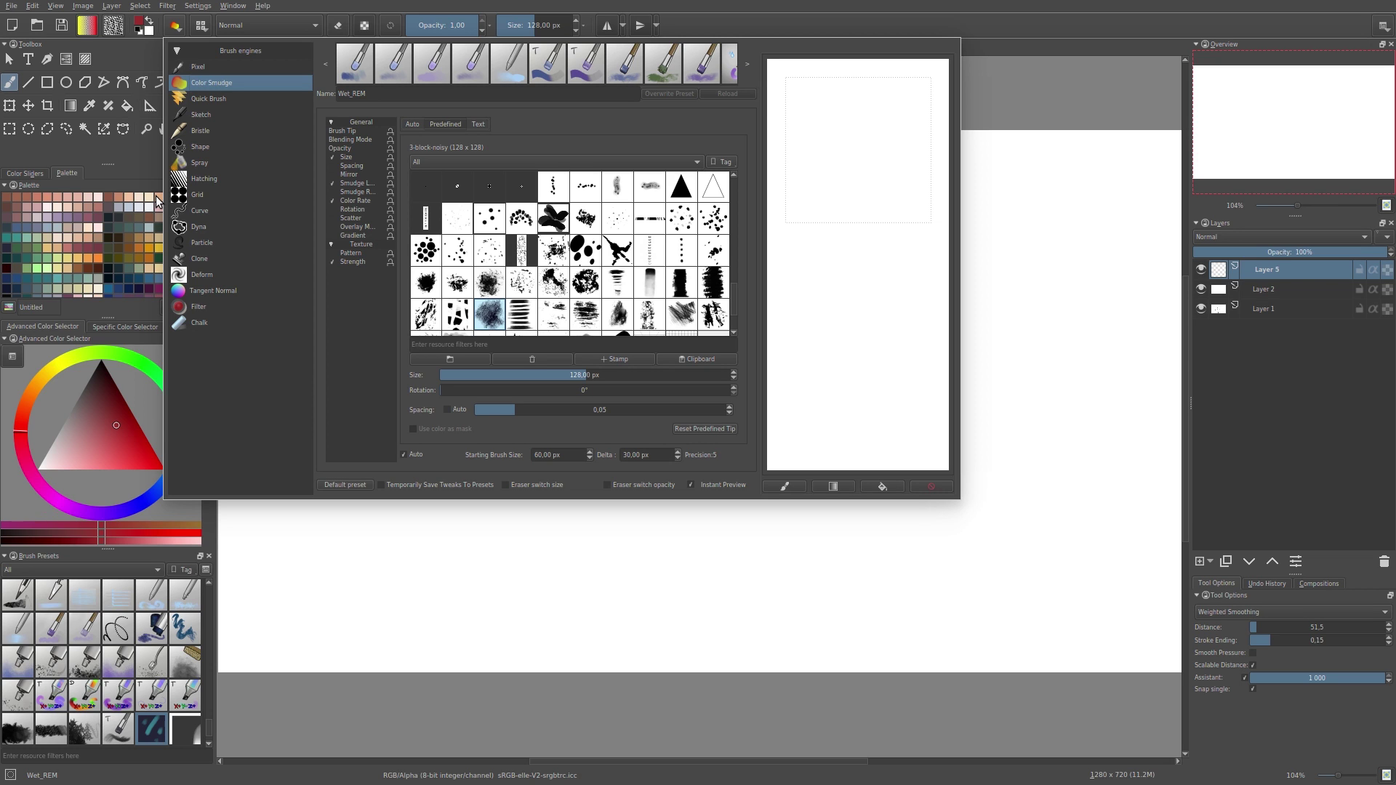
pyautogui.click(211, 82)
pyautogui.press('Escape')
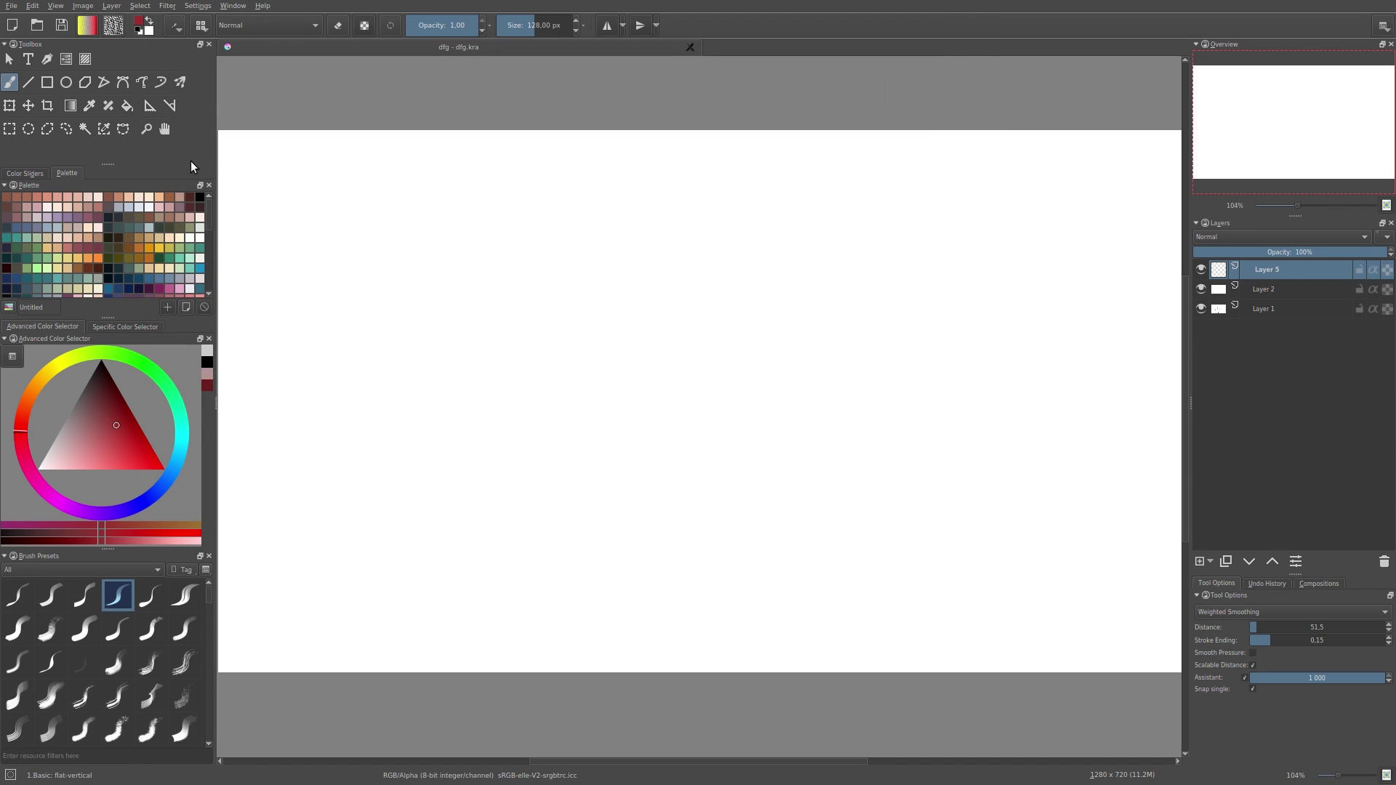